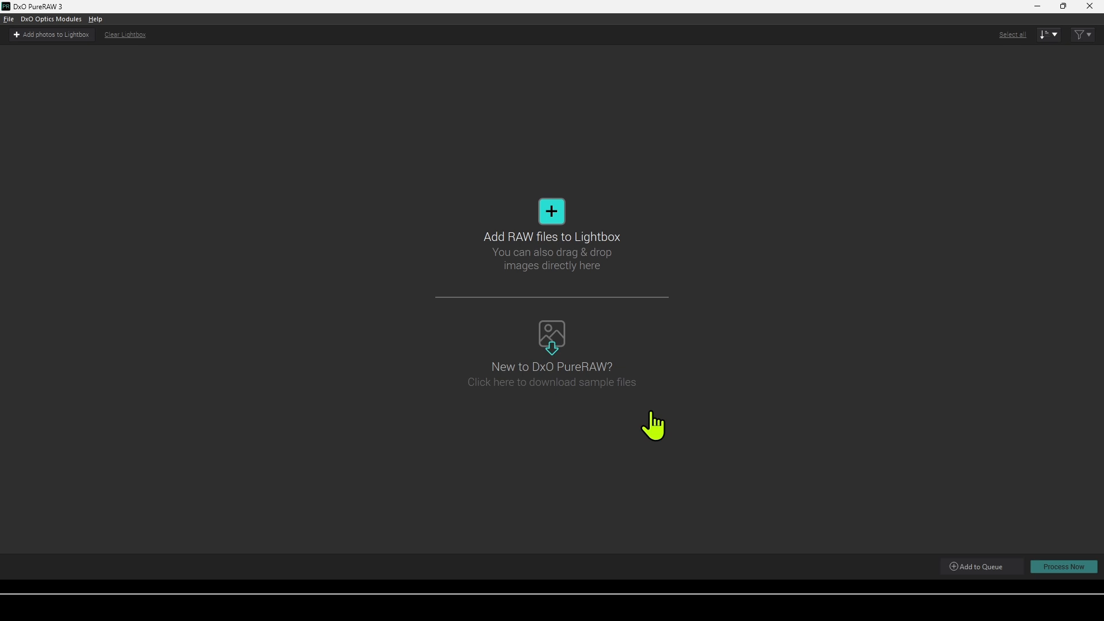
Add all the photos in the demo folder, from 1OMD0909 to PA160054, to the Lightbox
{"action": "left_click", "coordinate": [549, 229]}
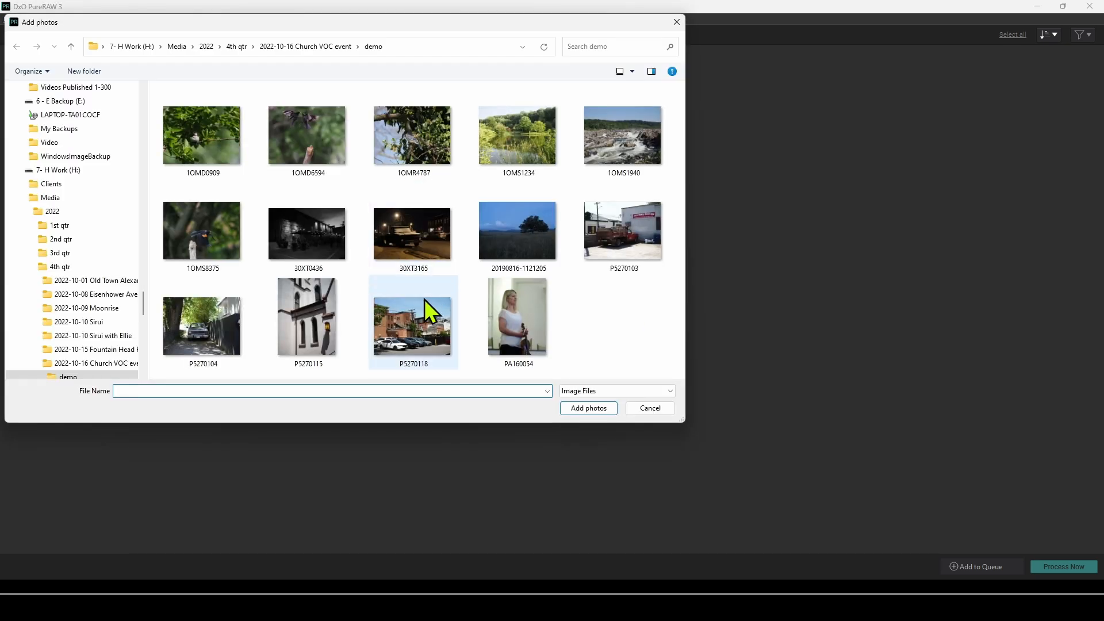
{"action": "left_click", "coordinate": [223, 142]}
{"action": "left_click", "coordinate": [503, 287], "text": "shift"}
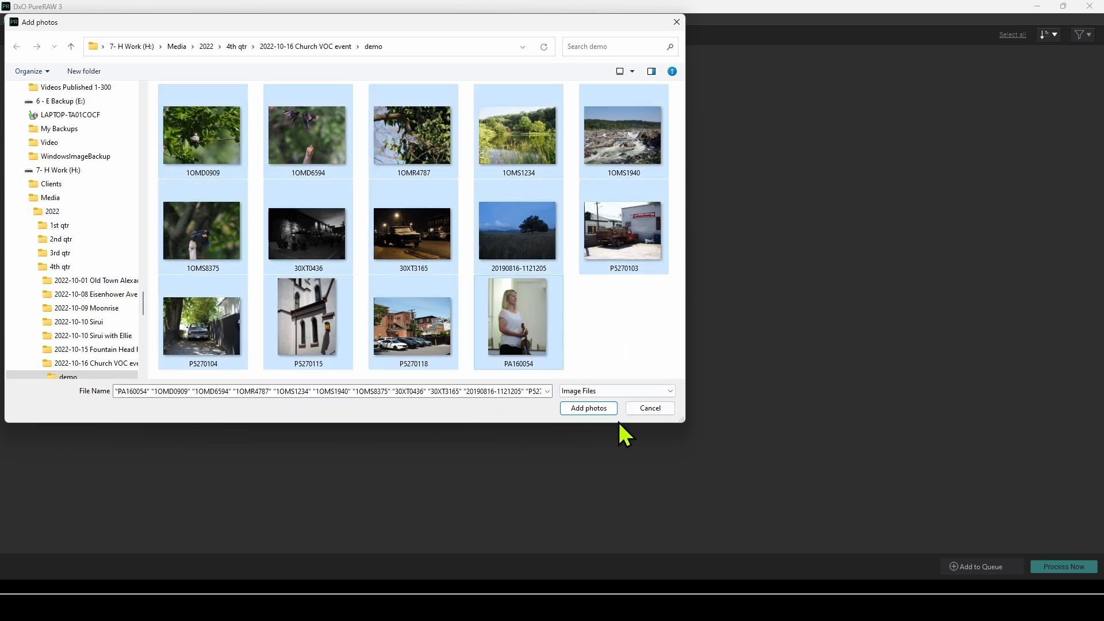
{"action": "left_click", "coordinate": [586, 409]}
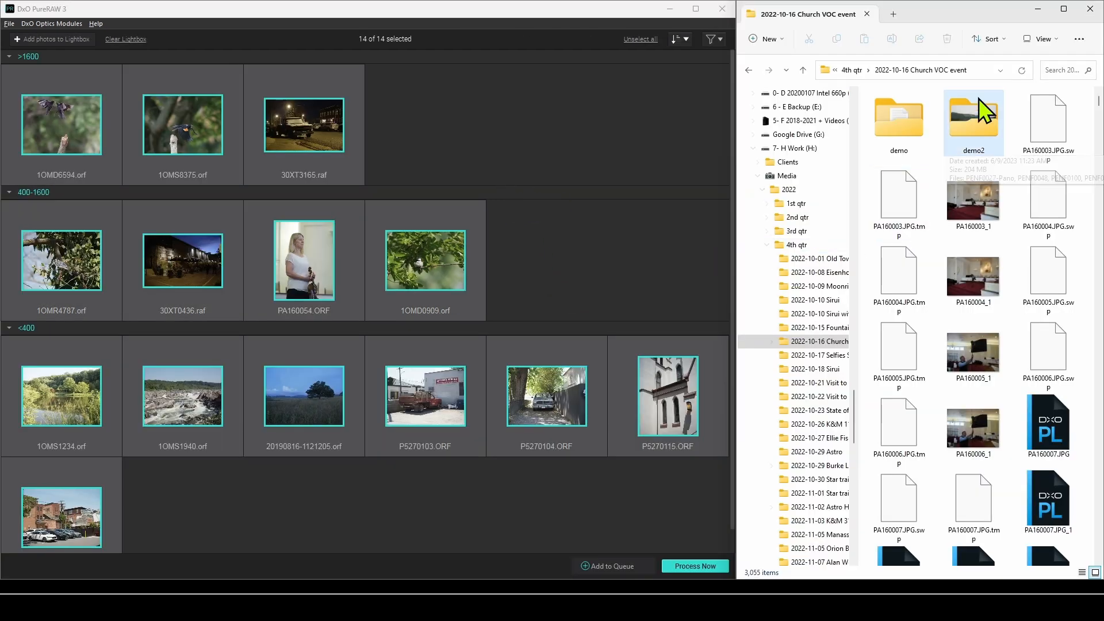
Add the demo2 folder's four images to the Lightbox and save the Olympus Pen F + M.ZUIKO DIGITAL ED 75mm F1.8 optics module for PENF0117.ORF
{"action": "double_click", "coordinate": [978, 100]}
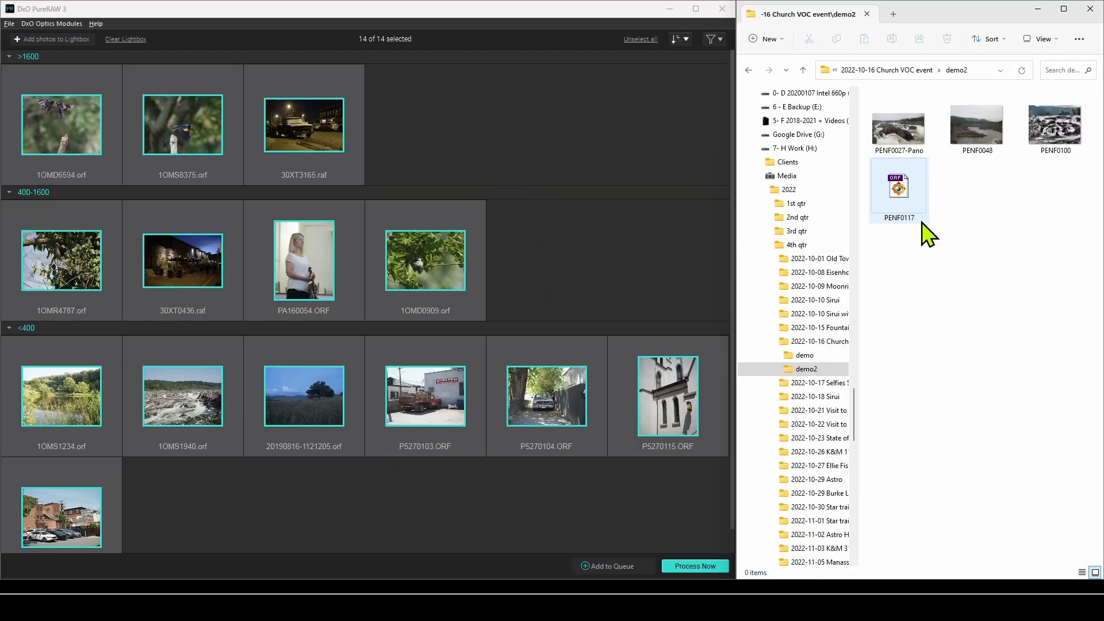
{"action": "left_click_drag", "start_coordinate": [905, 246], "coordinate": [1065, 122]}
{"action": "left_click_drag", "start_coordinate": [913, 128], "coordinate": [606, 208]}
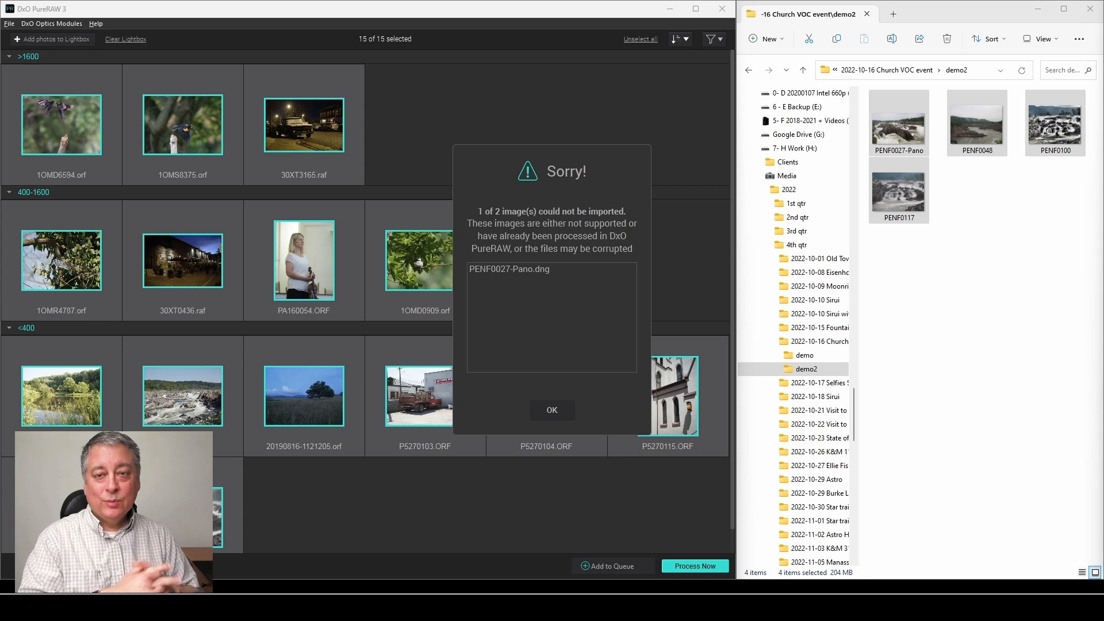
{"action": "left_click", "coordinate": [566, 408]}
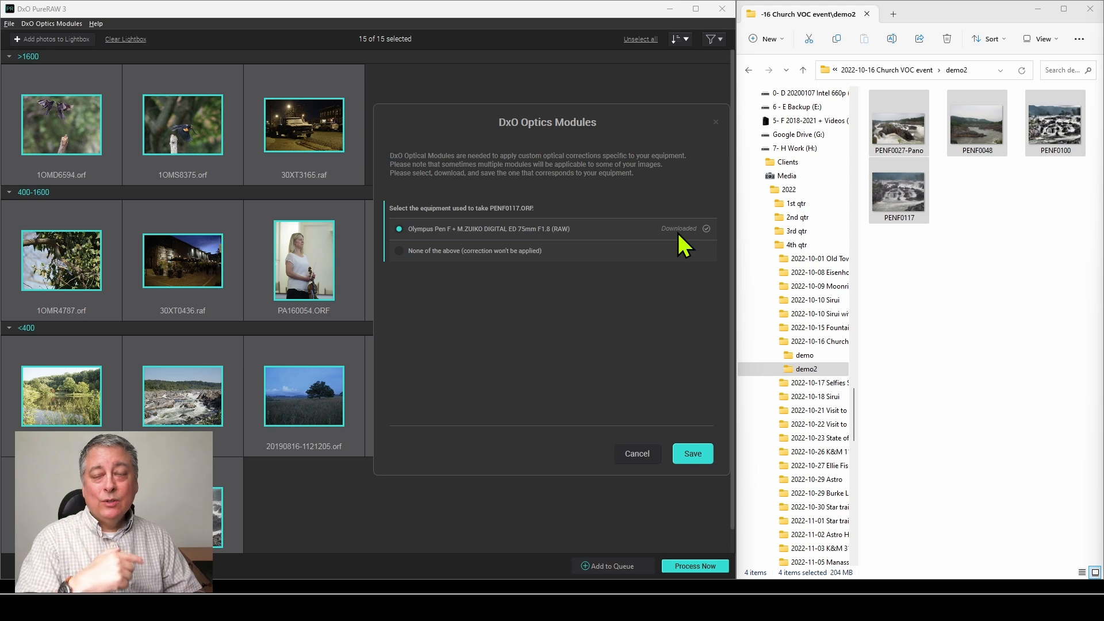
{"action": "left_click", "coordinate": [683, 456]}
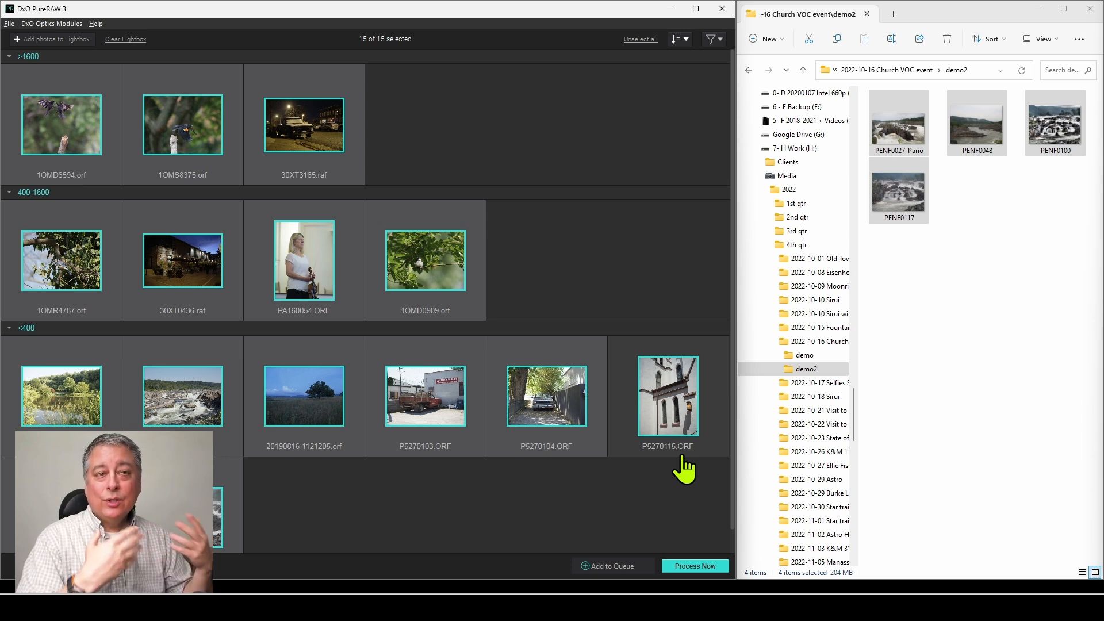
{"action": "left_click", "coordinate": [696, 9]}
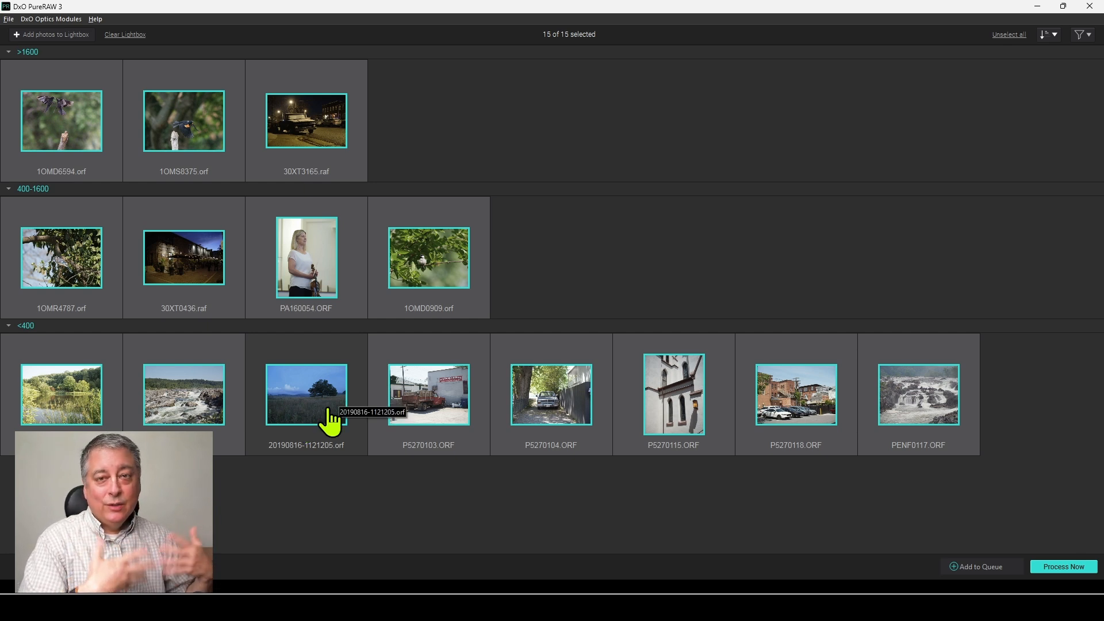
Sort the Lightbox photos by date and reverse the order to newest first
{"action": "left_click", "coordinate": [1053, 35]}
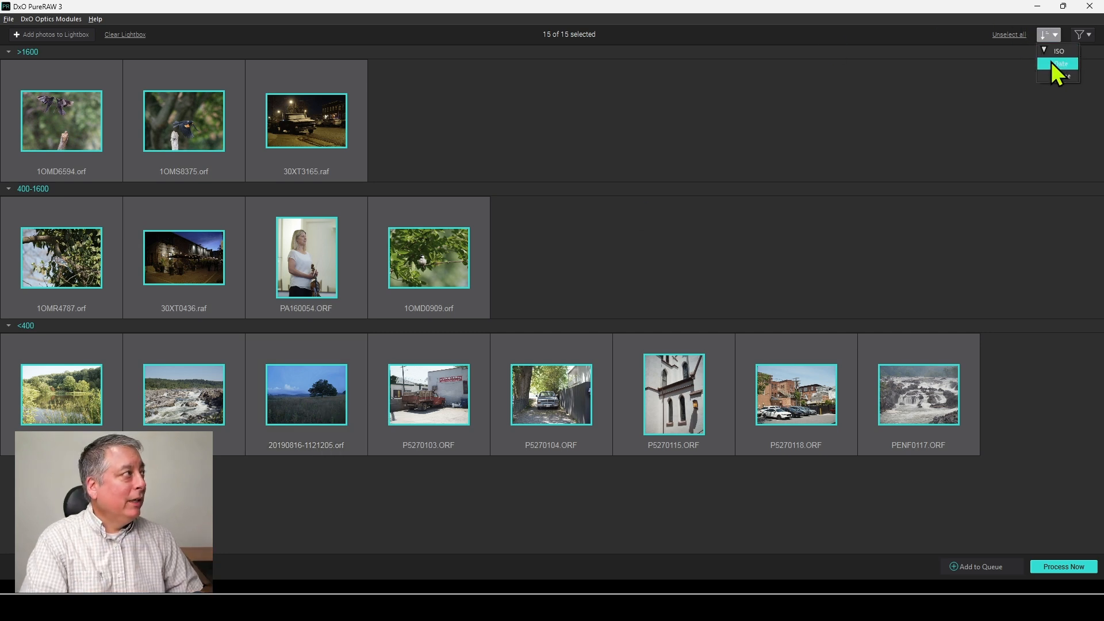
{"action": "left_click", "coordinate": [1058, 63]}
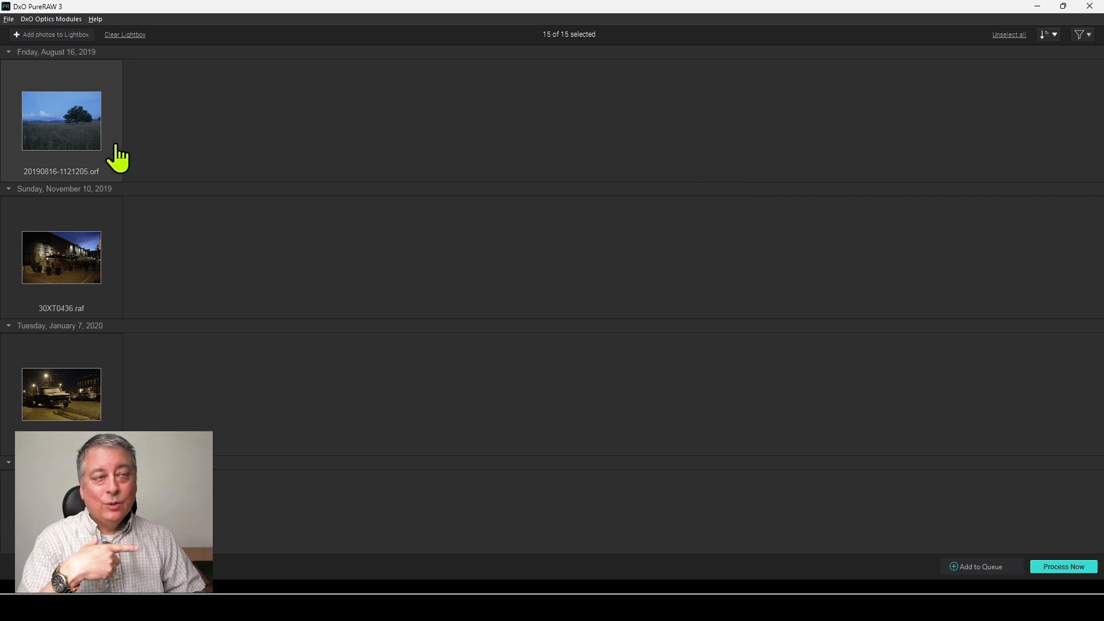
{"action": "left_click", "coordinate": [1049, 36]}
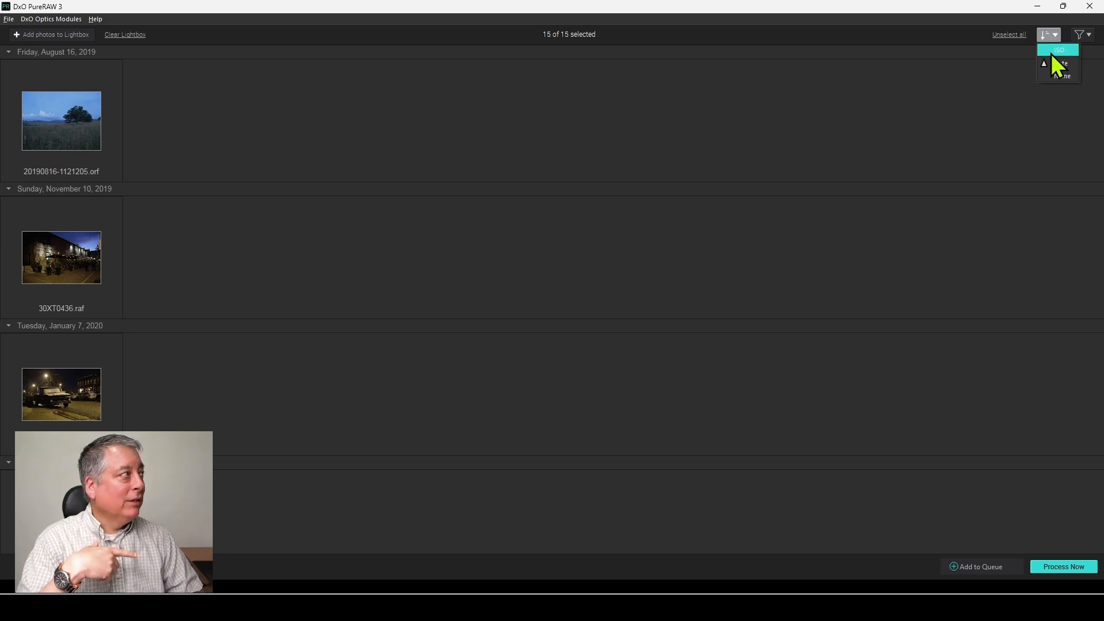
{"action": "left_click", "coordinate": [1052, 63]}
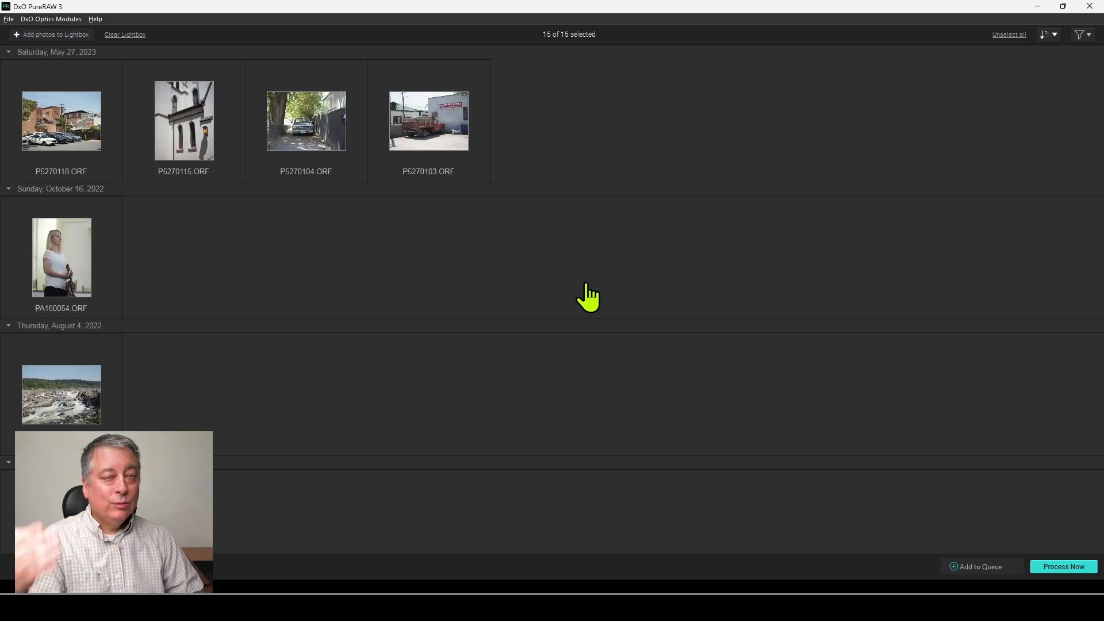
Sort the Lightbox photos by name and reverse the order to descending
{"action": "left_click", "coordinate": [1047, 37]}
{"action": "left_click", "coordinate": [1042, 77]}
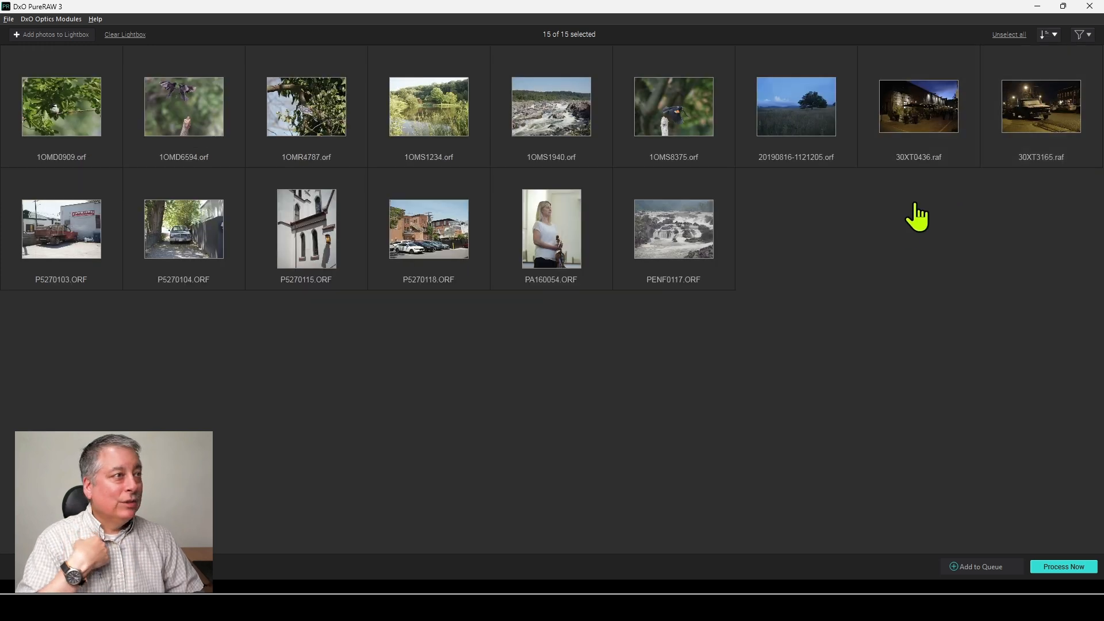
{"action": "left_click", "coordinate": [1047, 36]}
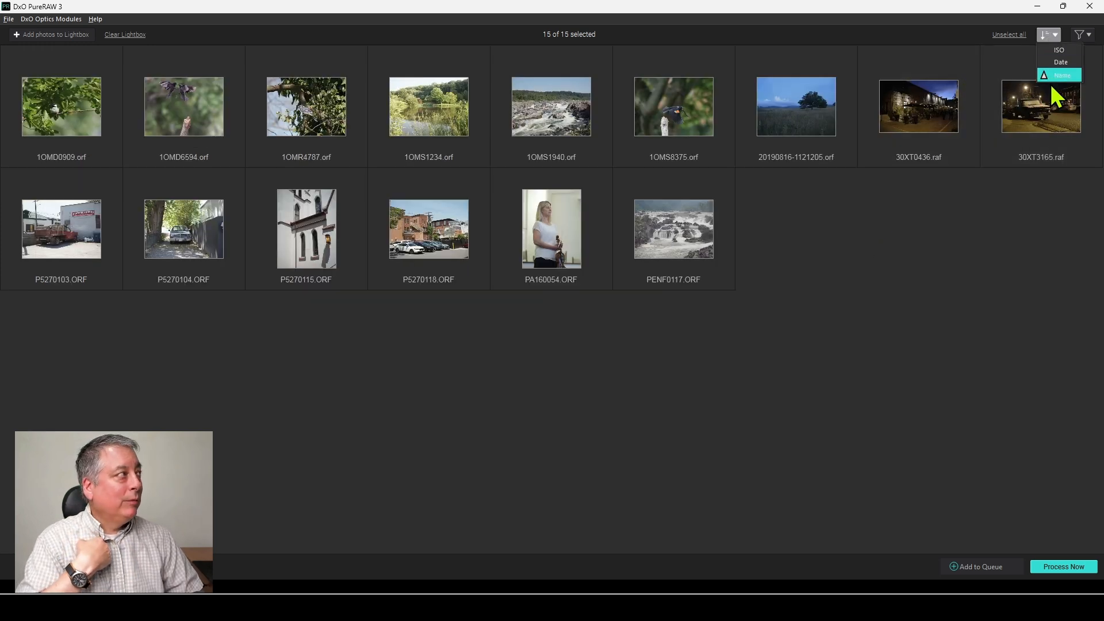
{"action": "left_click", "coordinate": [1054, 77]}
Sort the Lightbox photos by ISO with the highest ISO group first
{"action": "left_click", "coordinate": [1047, 35]}
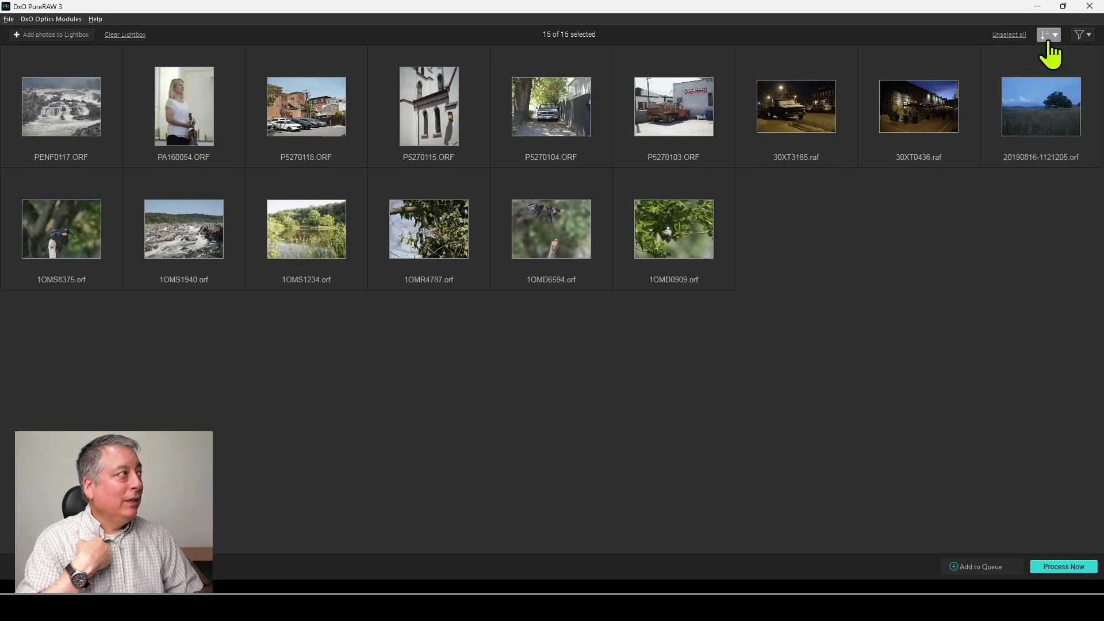
{"action": "left_click", "coordinate": [1049, 52]}
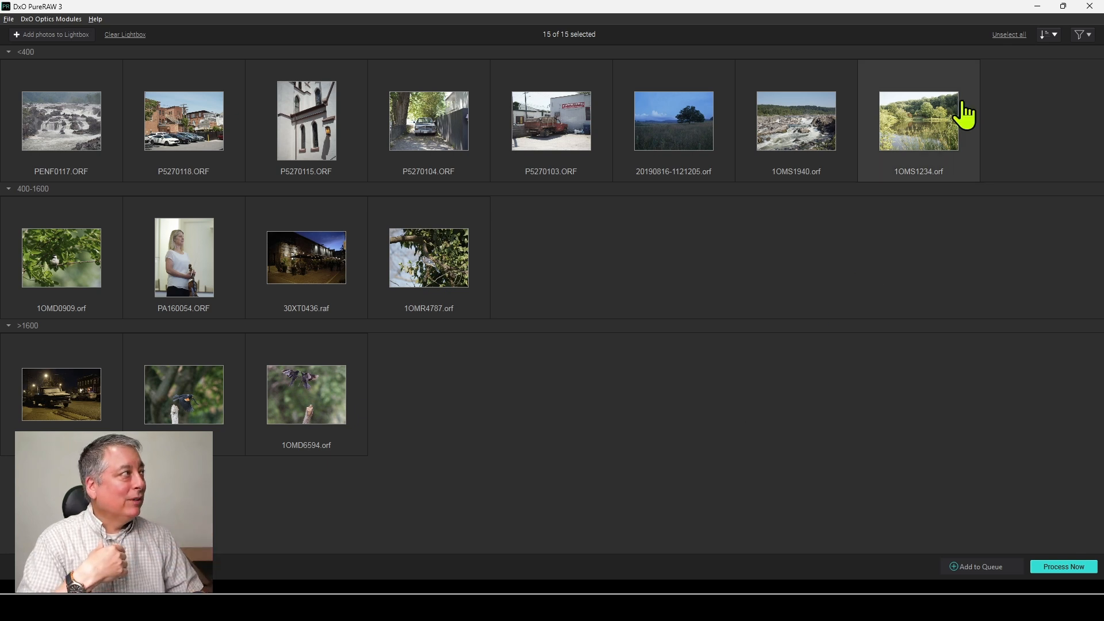
{"action": "left_click", "coordinate": [1048, 36]}
{"action": "left_click", "coordinate": [1052, 52]}
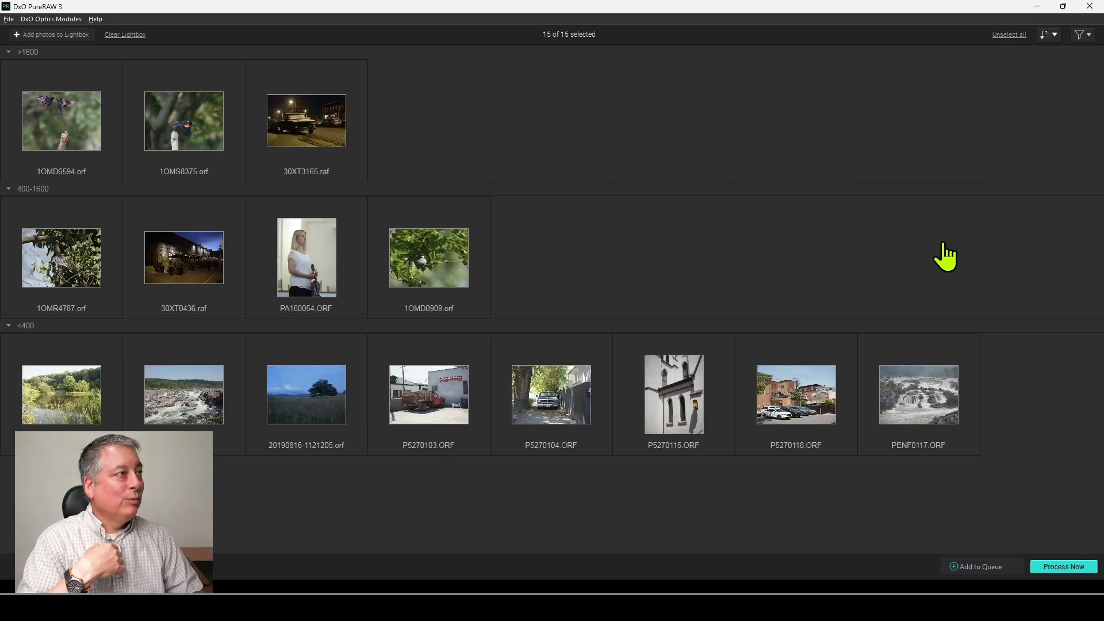
Replace the selection with the three photos above ISO 1600 plus 1OMR4787.orf, and extend it to all photos in the Lightbox
{"action": "left_click", "coordinate": [702, 271]}
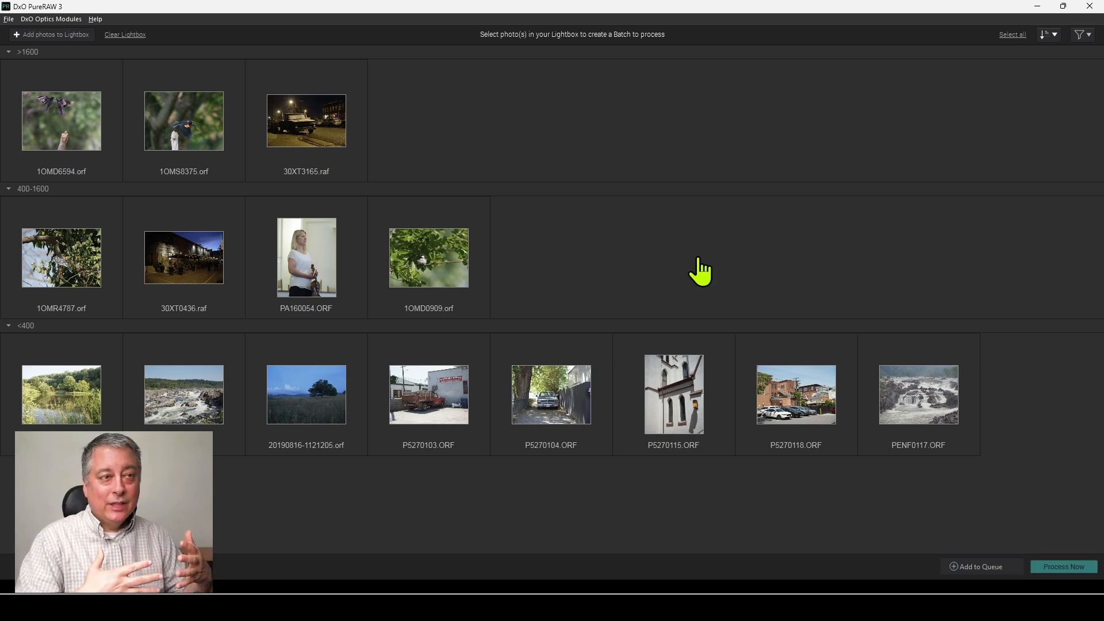
{"action": "left_click", "coordinate": [52, 129]}
{"action": "left_click", "coordinate": [172, 134], "text": "ctrl"}
{"action": "left_click", "coordinate": [291, 172], "text": "ctrl"}
{"action": "left_click", "coordinate": [87, 253], "text": "ctrl"}
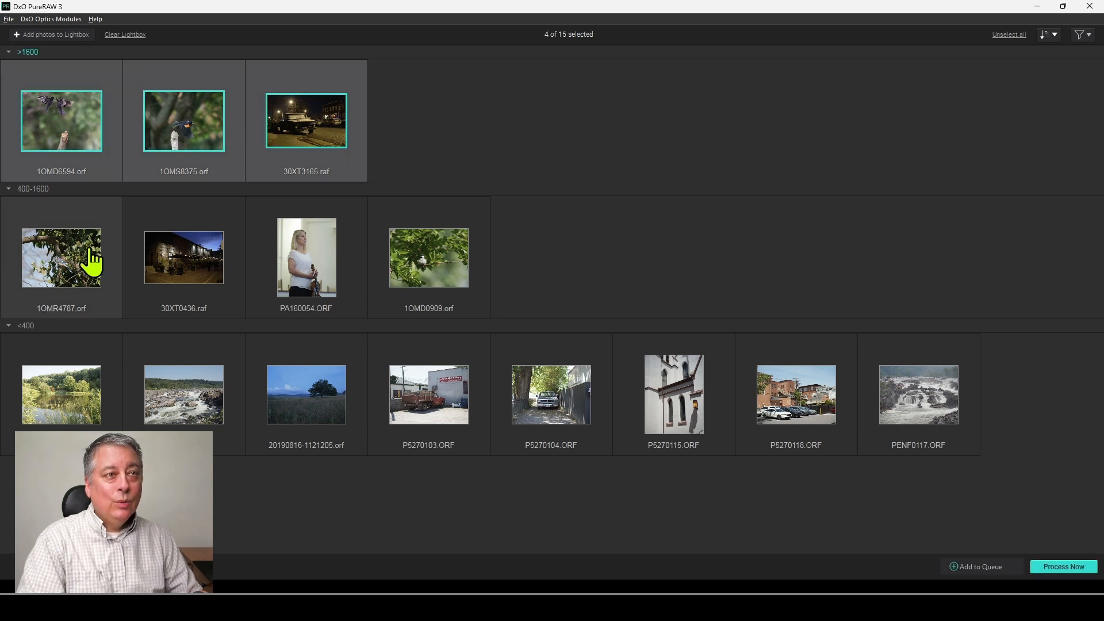
{"action": "key", "text": "ctrl+a"}
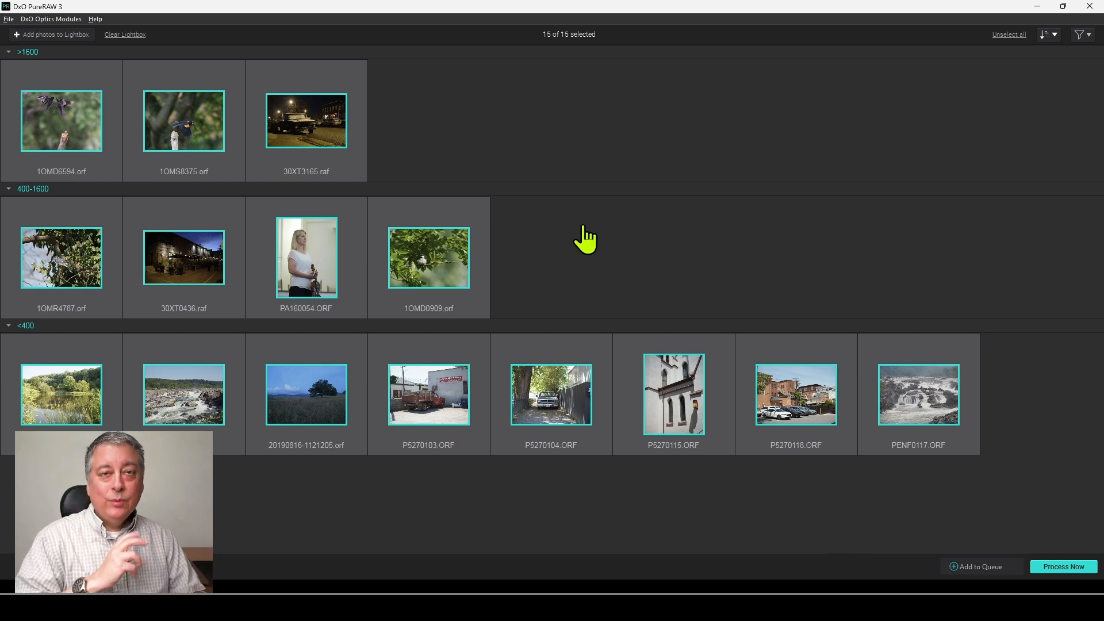
Save the preferences with English as the language and DeepPRIME acceleration on Auto selection (NVIDIA GeForce RTX 2060 with Max-Q Design)
{"action": "left_click", "coordinate": [10, 19]}
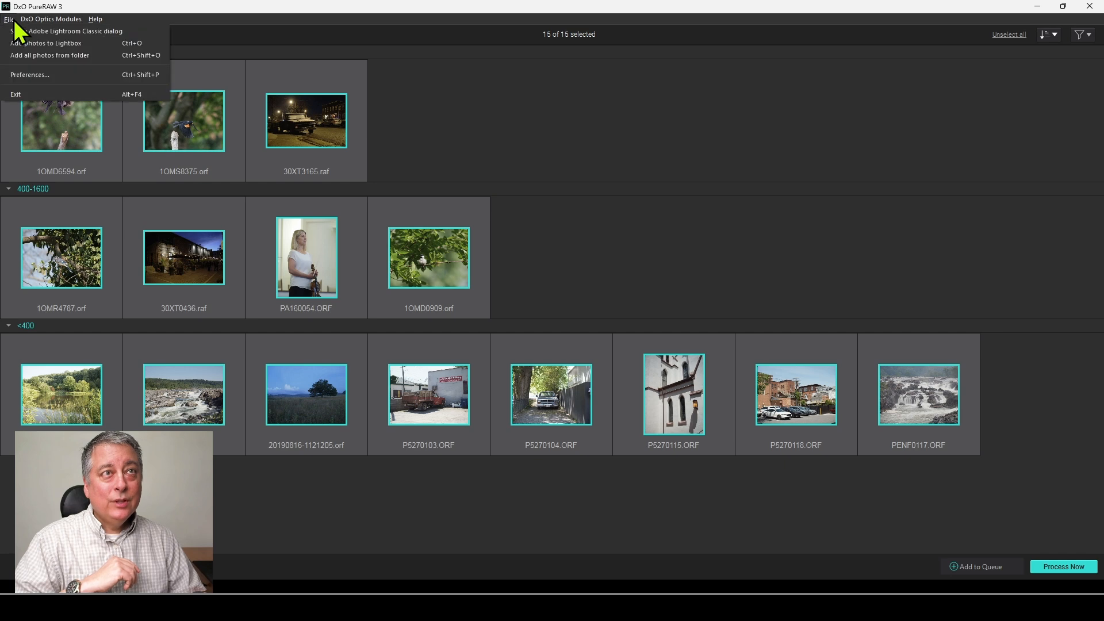
{"action": "left_click", "coordinate": [28, 71]}
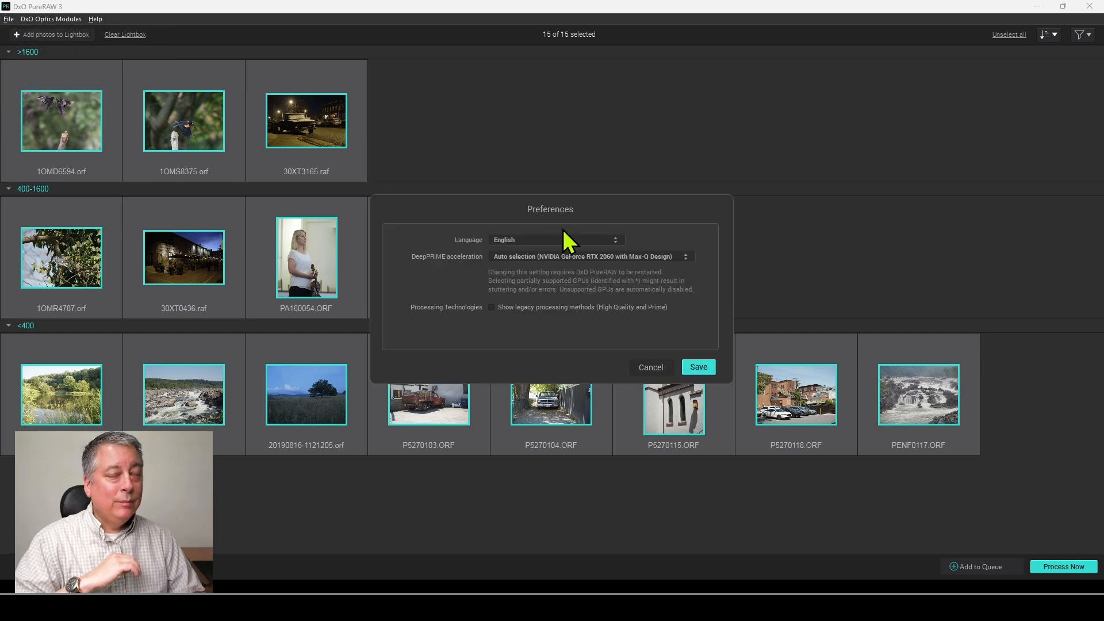
{"action": "left_click", "coordinate": [554, 240]}
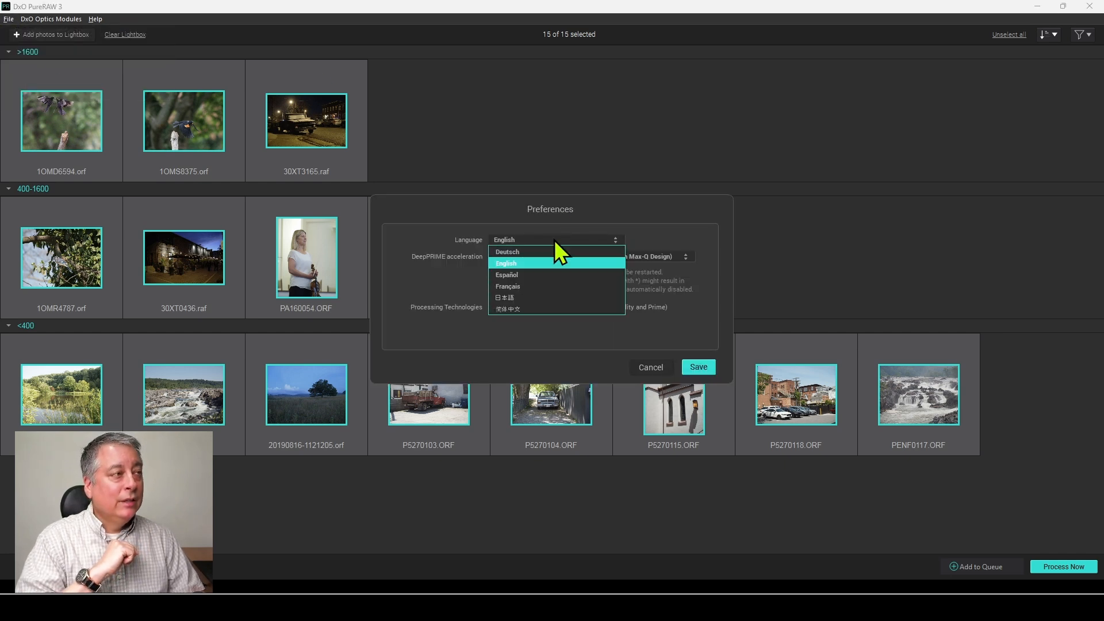
{"action": "left_click", "coordinate": [547, 261]}
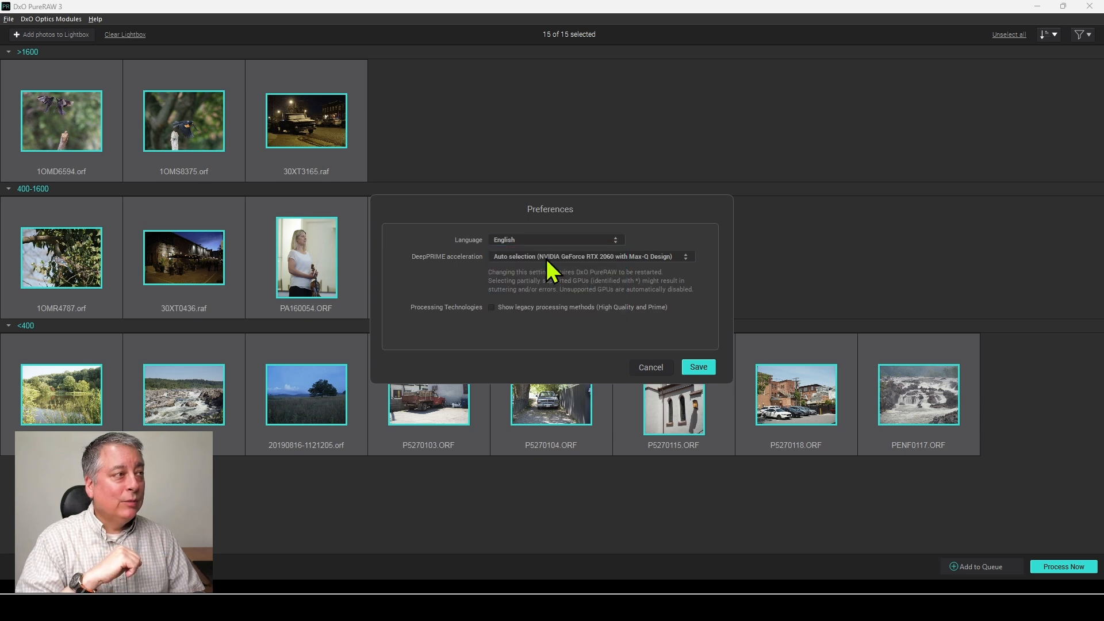
{"action": "left_click", "coordinate": [547, 256]}
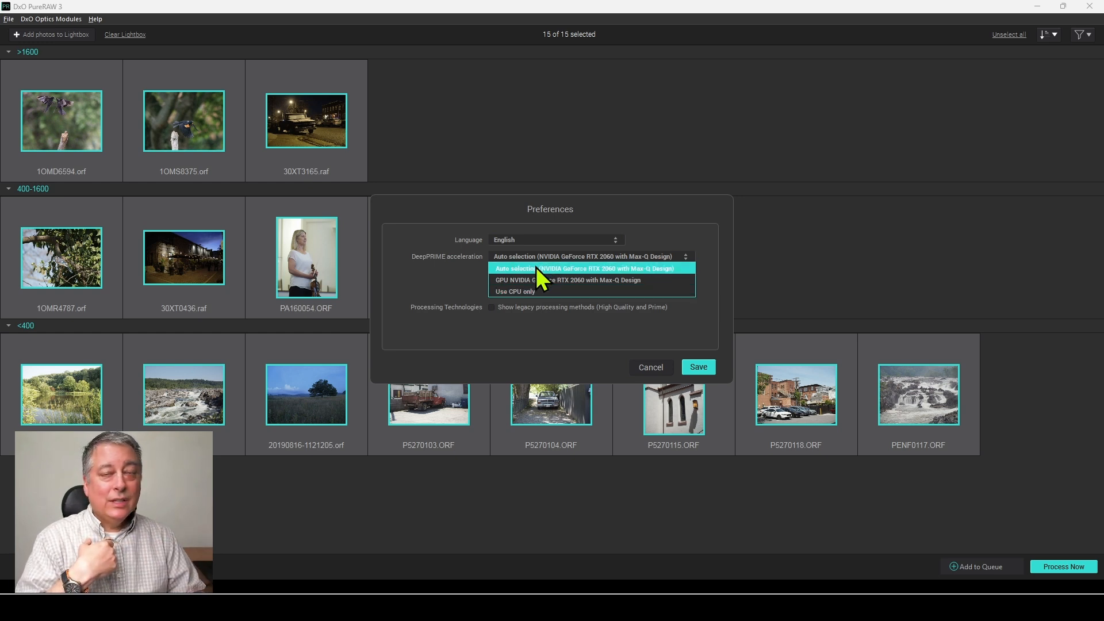
{"action": "left_click", "coordinate": [535, 267]}
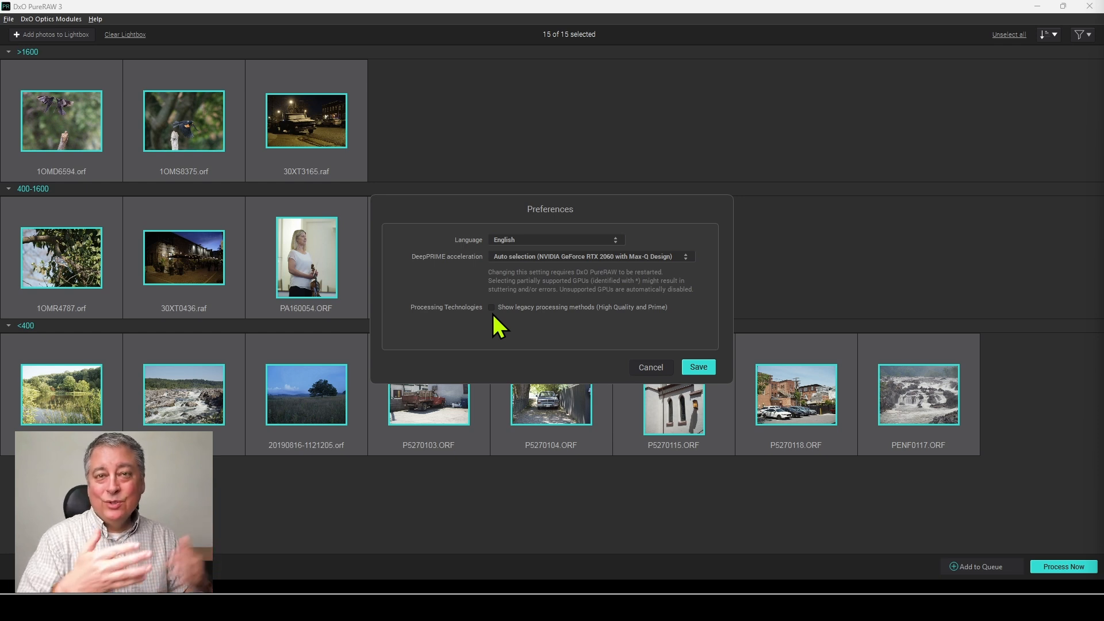
{"action": "left_click", "coordinate": [699, 367]}
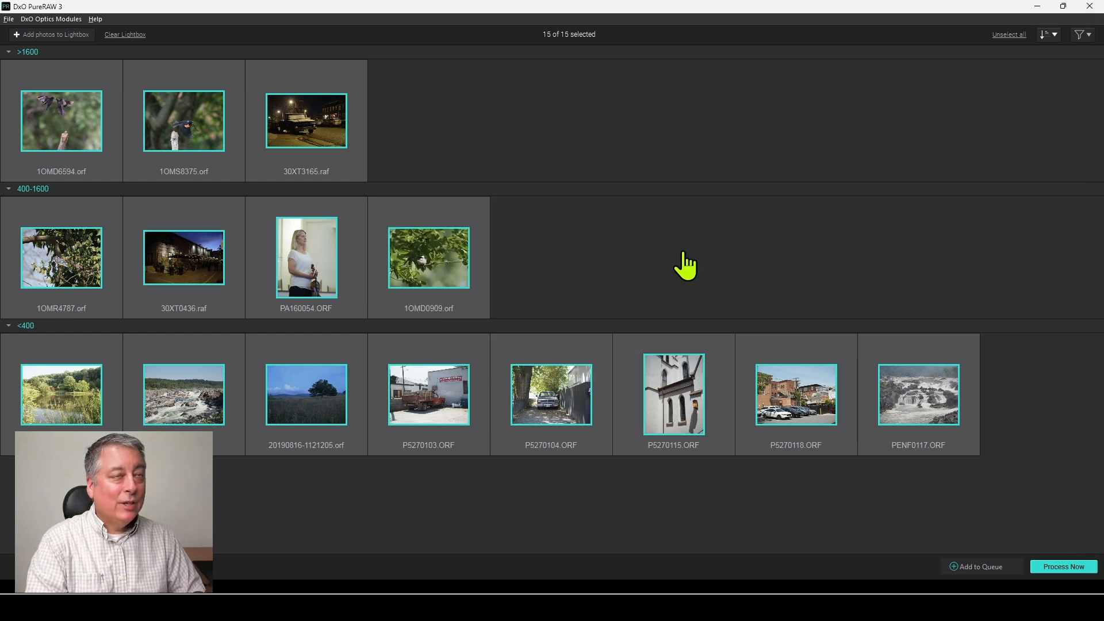
Open the processing options for all selected photos and set the output format to 16-bit TIFF only, trying DNG and JPG along the way
{"action": "left_click", "coordinate": [1043, 569]}
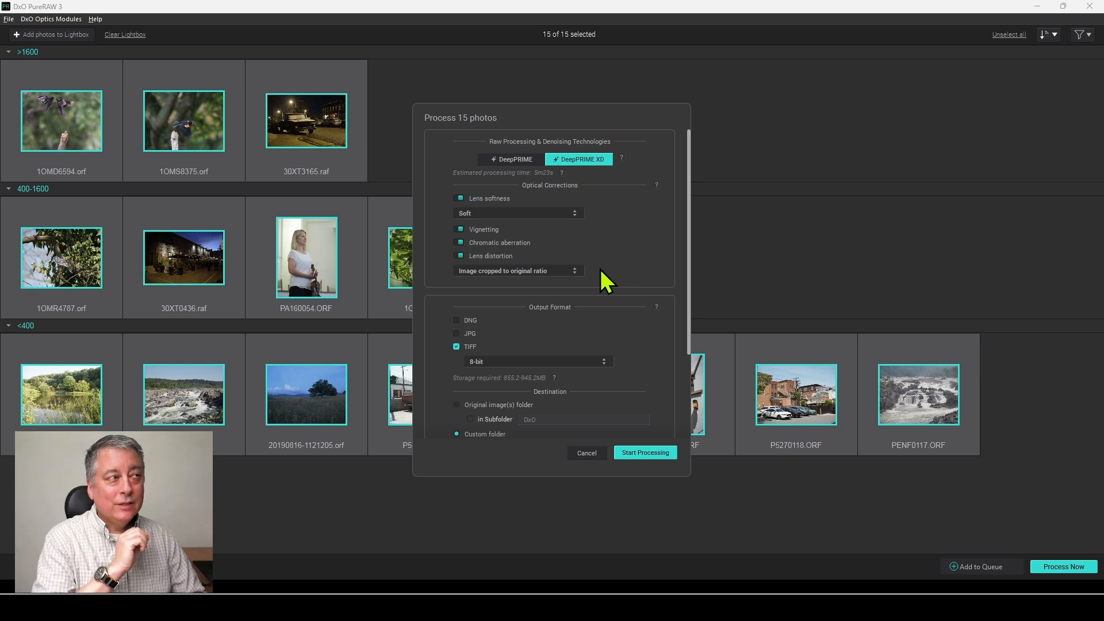
{"action": "scroll", "coordinate": [605, 321], "scroll_direction": "down", "scroll_amount": 1}
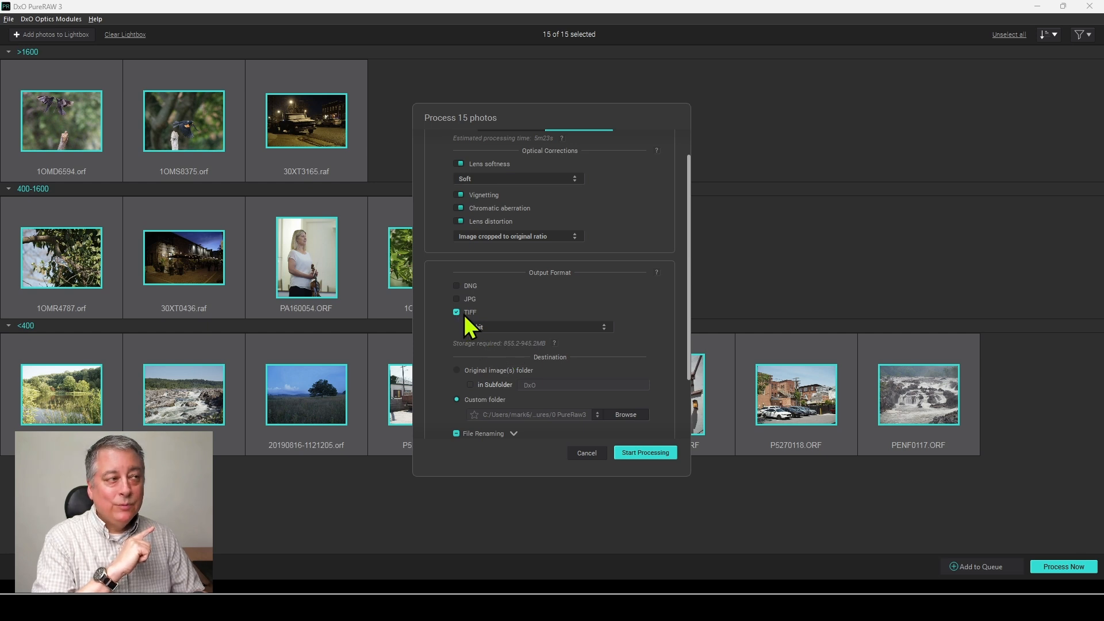
{"action": "left_click", "coordinate": [509, 329]}
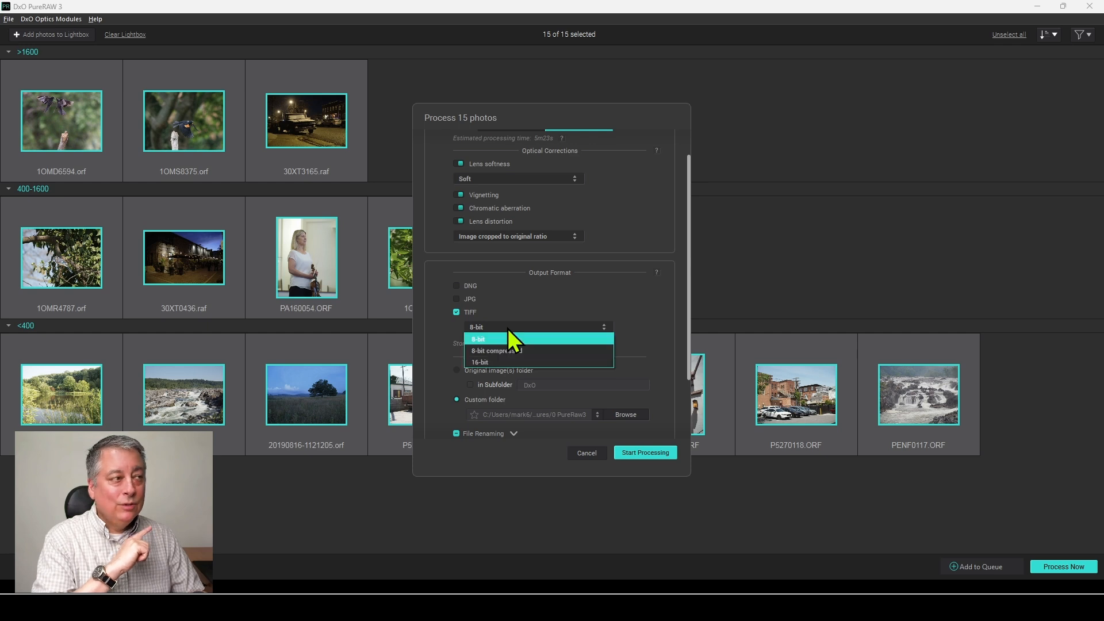
{"action": "left_click", "coordinate": [506, 361]}
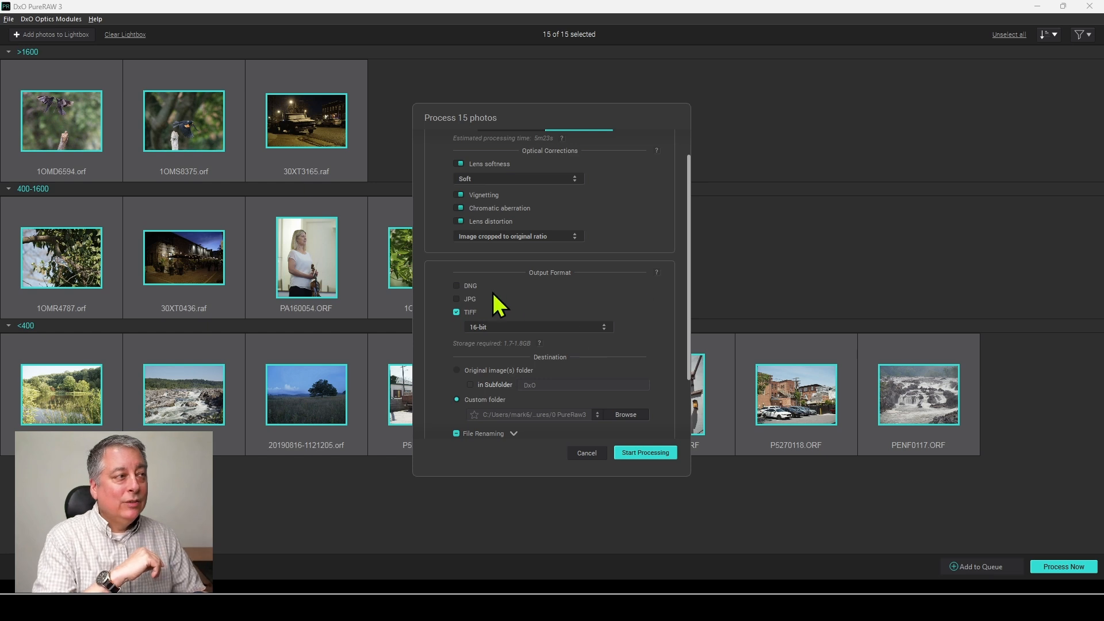
{"action": "left_click", "coordinate": [457, 299]}
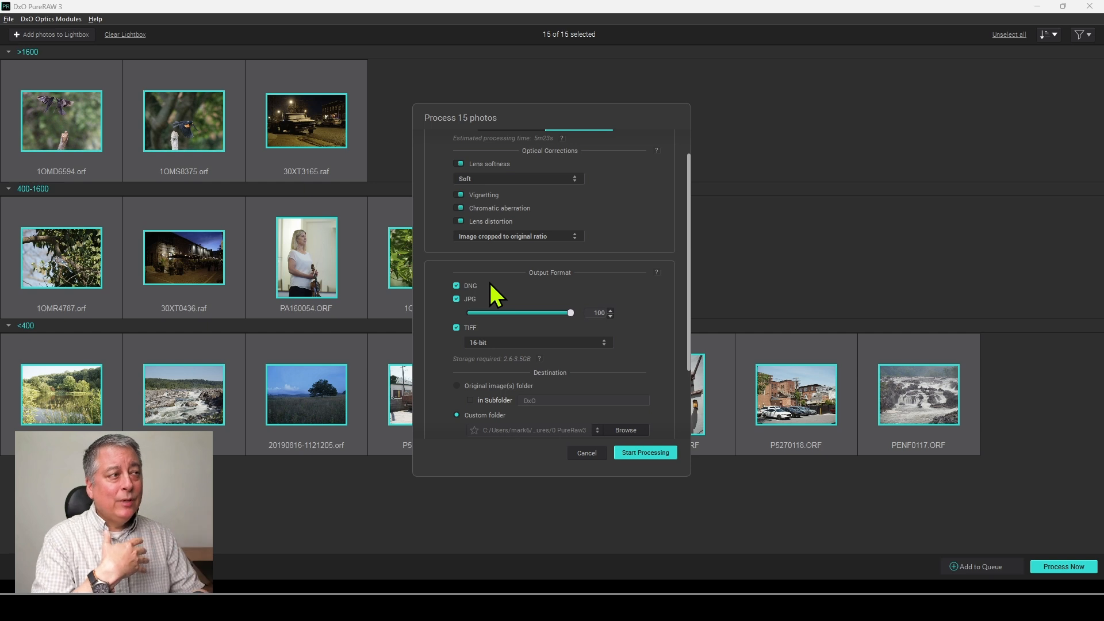
{"action": "left_click", "coordinate": [456, 299]}
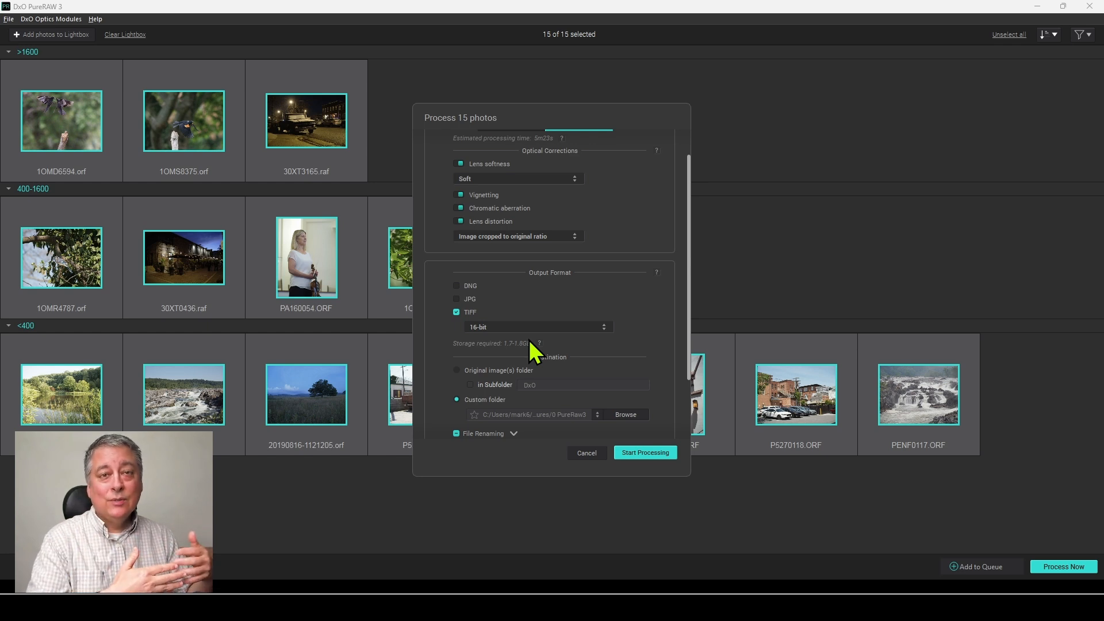
Set the destination of the processed files to the original images' folder
{"action": "scroll", "coordinate": [529, 340], "scroll_direction": "down", "scroll_amount": 1}
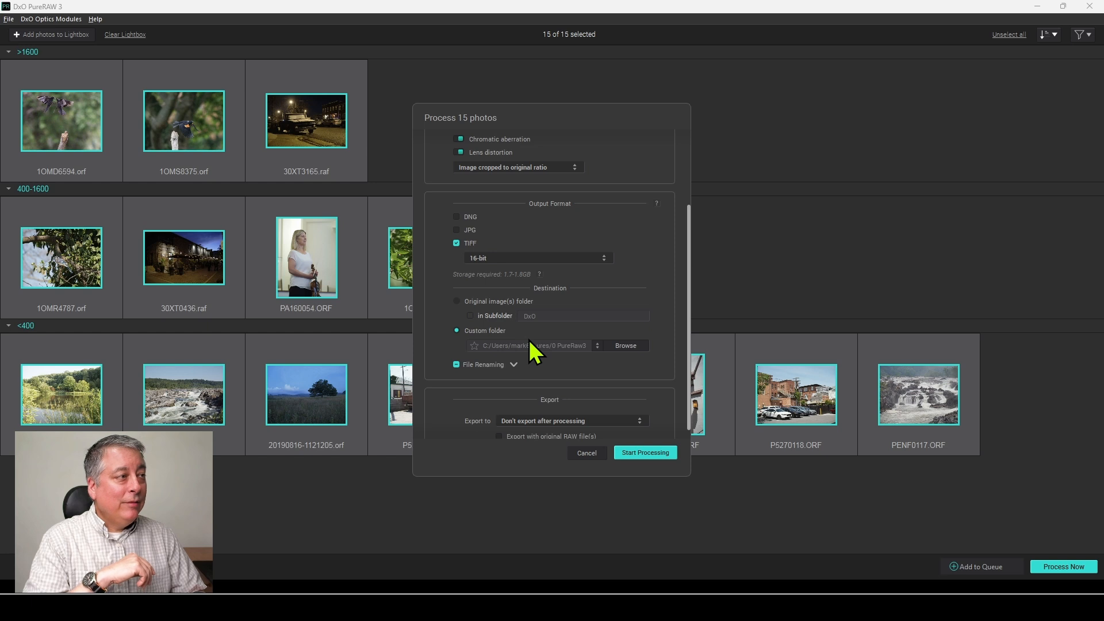
{"action": "scroll", "coordinate": [529, 342], "scroll_direction": "down", "scroll_amount": 1}
{"action": "left_click", "coordinate": [458, 291]}
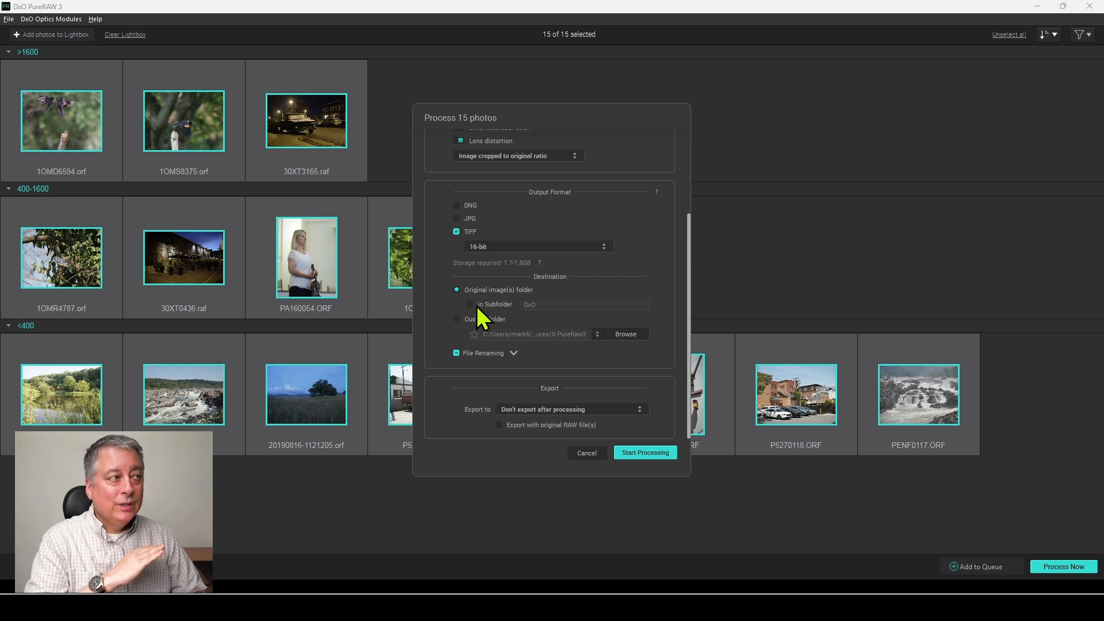
Enable the DxO subfolder for the original images' folder, and switch the destination to the custom folder 0 PureRaw3
{"action": "left_click", "coordinate": [477, 306]}
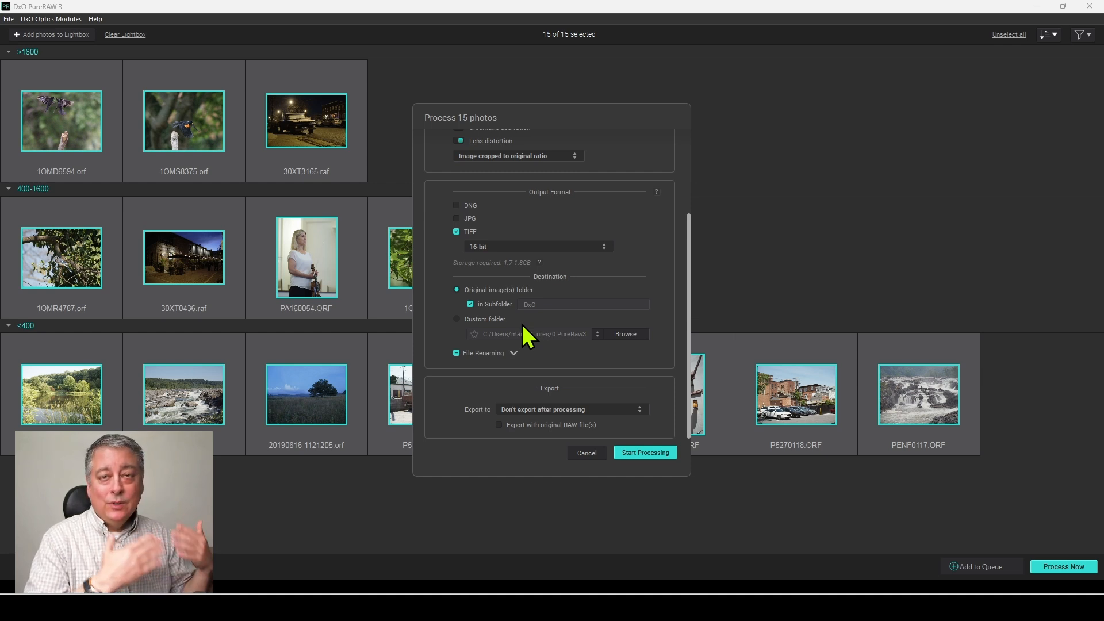
{"action": "left_click", "coordinate": [455, 319]}
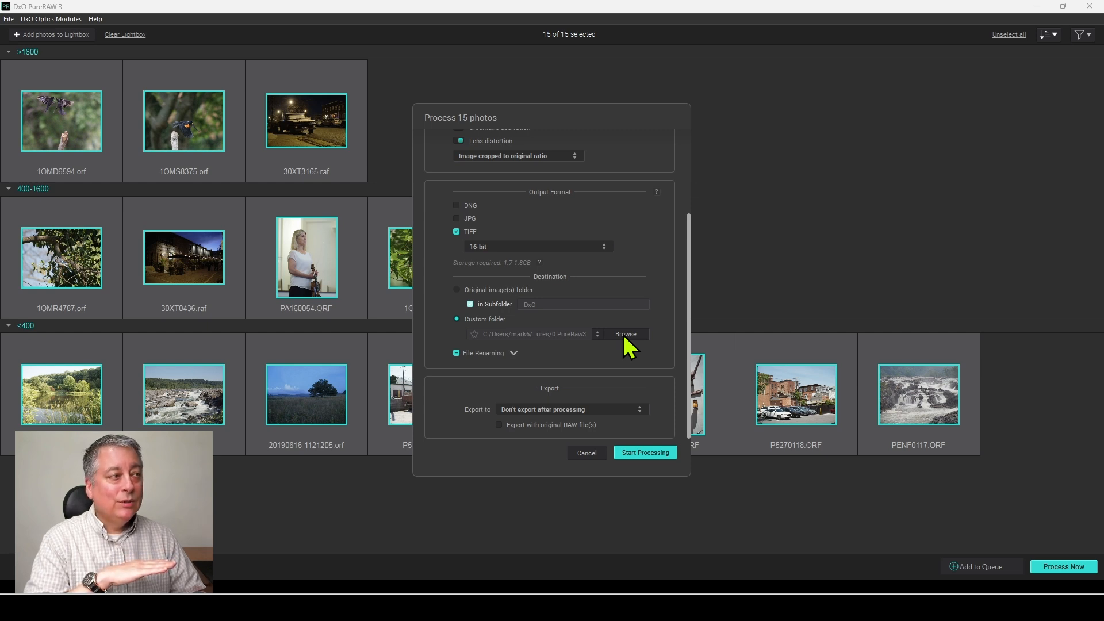
Expand the file renaming options and try adding the RAW processing method to the prefix, returning to custom text only
{"action": "left_click", "coordinate": [514, 353]}
{"action": "scroll", "coordinate": [554, 350], "scroll_direction": "down", "scroll_amount": 2}
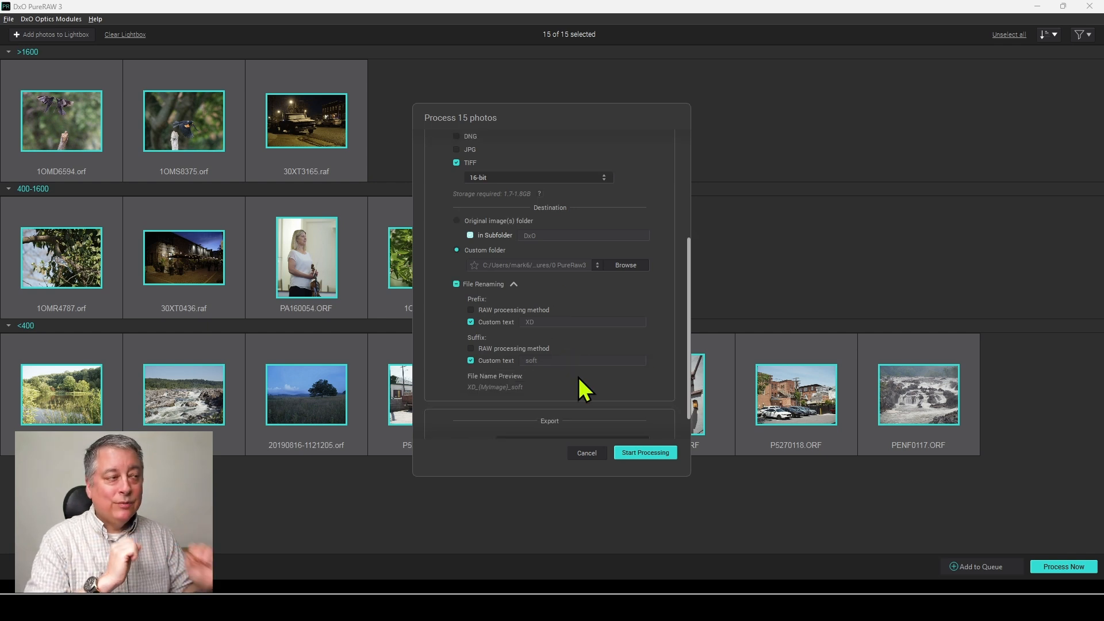
{"action": "left_click", "coordinate": [471, 311]}
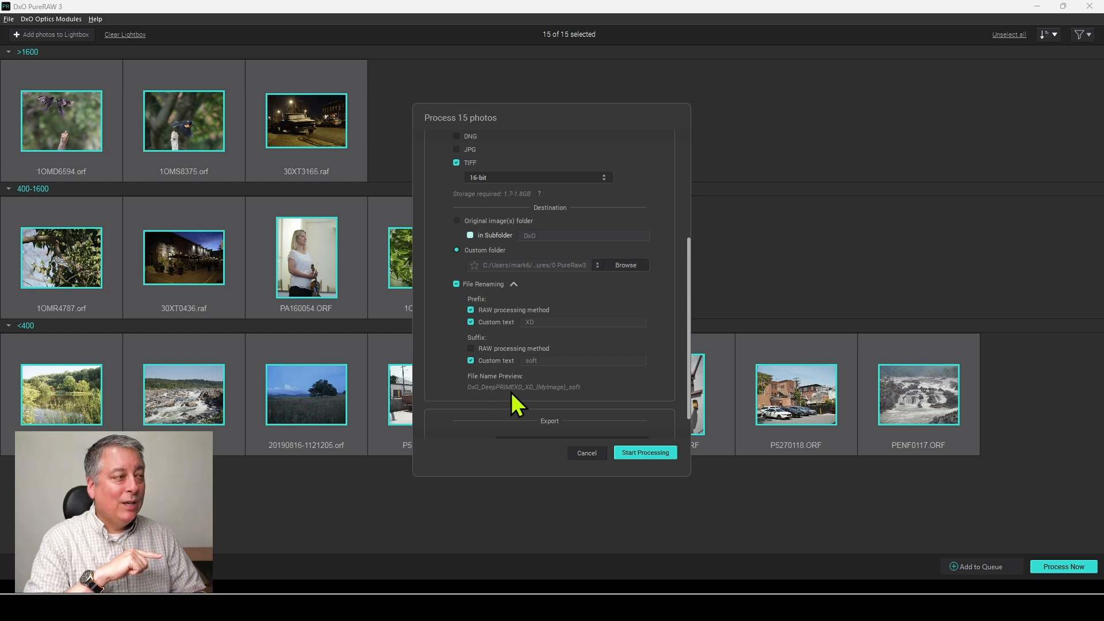
{"action": "left_click", "coordinate": [471, 311]}
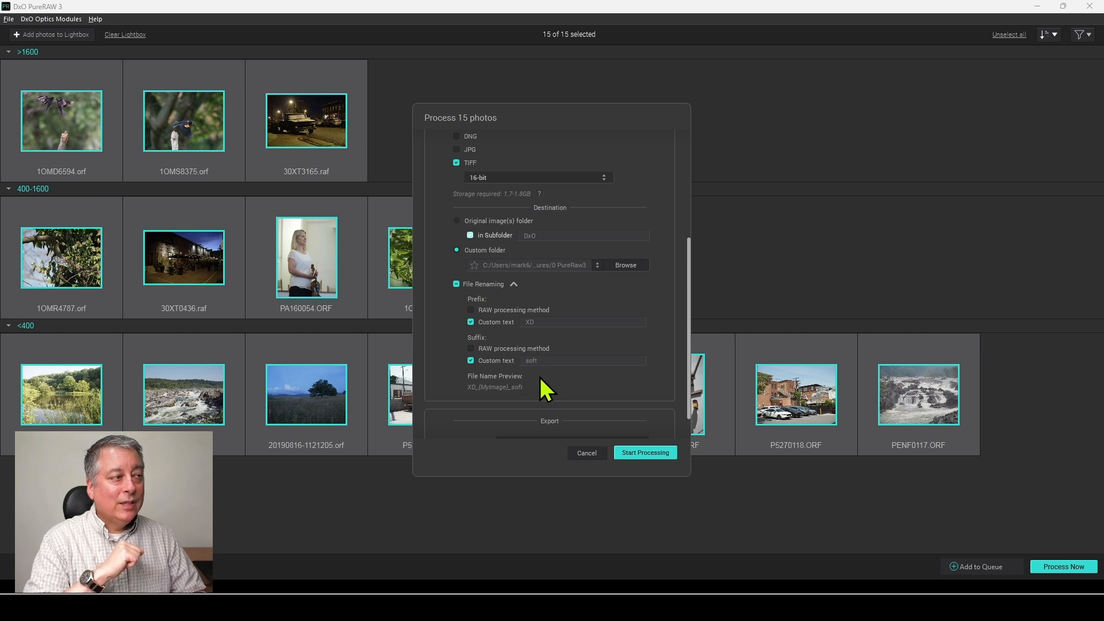
Review the available export targets and set the export to Don't export after processing
{"action": "scroll", "coordinate": [540, 378], "scroll_direction": "down", "scroll_amount": 1}
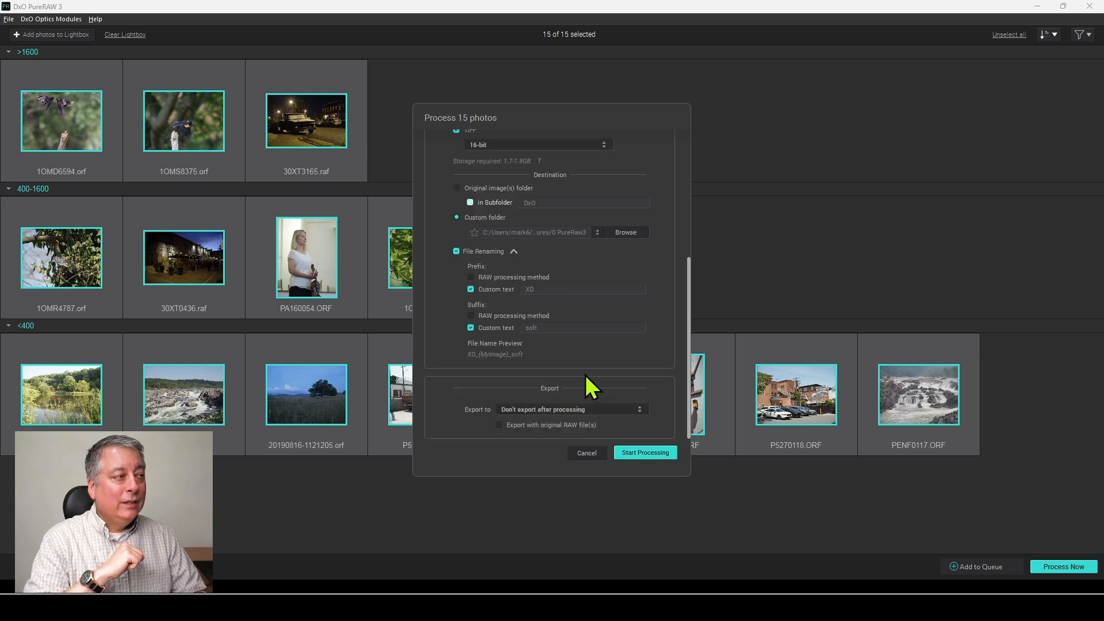
{"action": "left_click", "coordinate": [588, 409]}
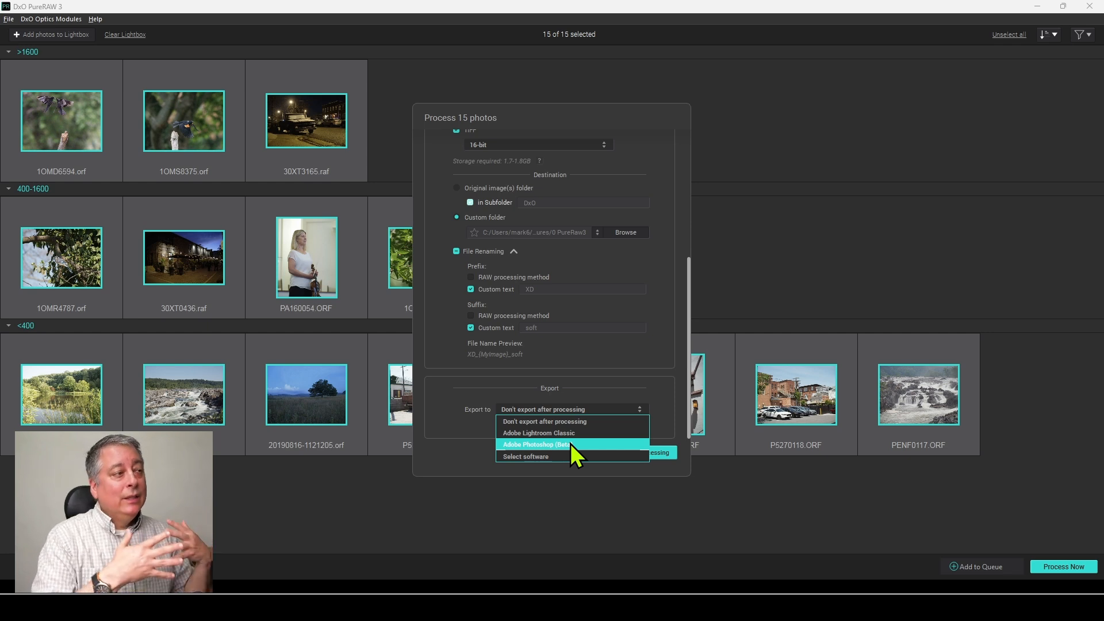
{"action": "left_click", "coordinate": [522, 422]}
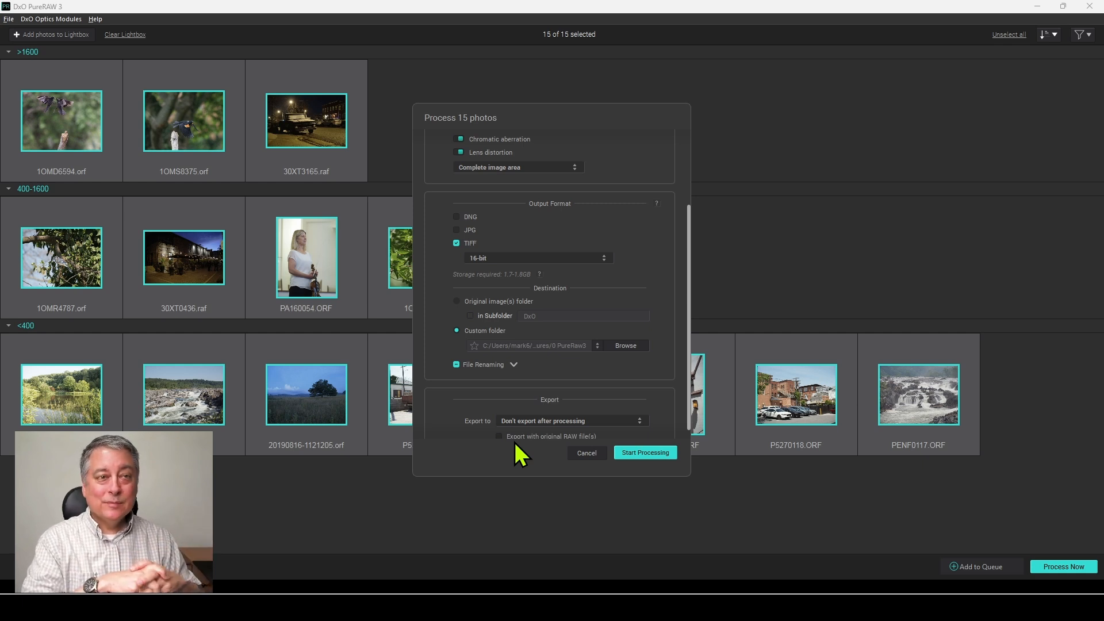
Set the lens softness correction to Soft, switching the correction off and on again
{"action": "scroll", "coordinate": [660, 406], "scroll_direction": "up", "scroll_amount": 6}
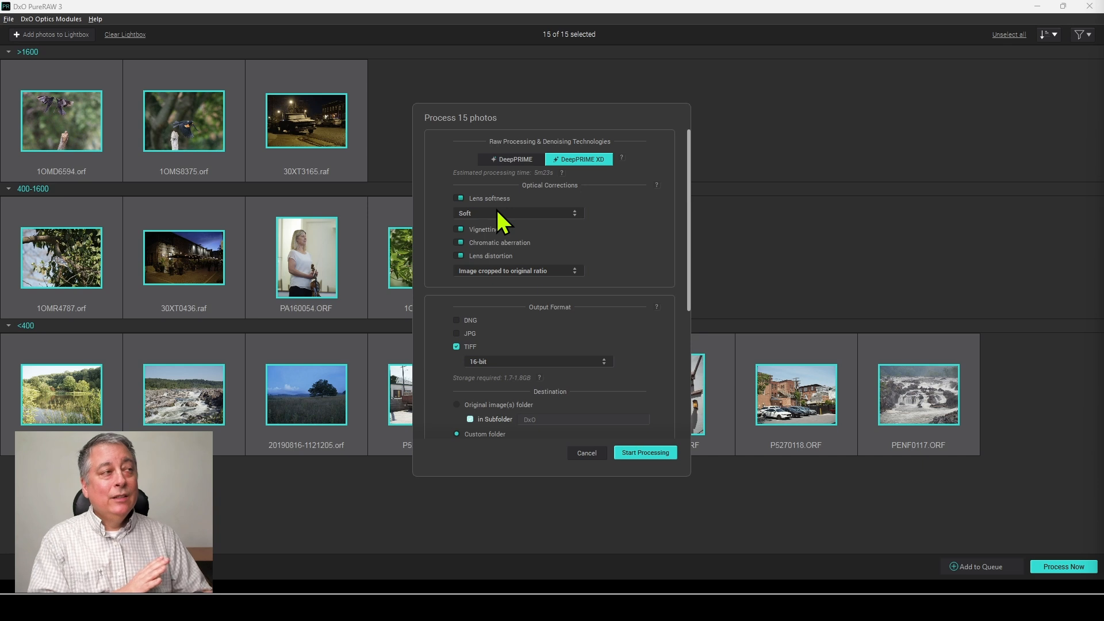
{"action": "left_click", "coordinate": [498, 212]}
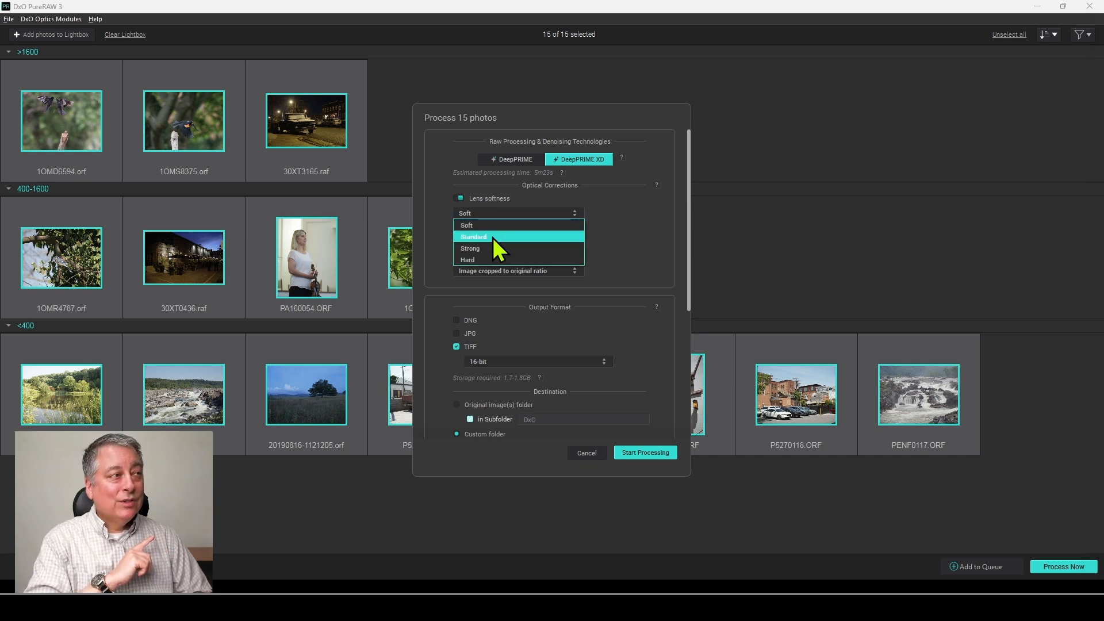
{"action": "left_click", "coordinate": [492, 227]}
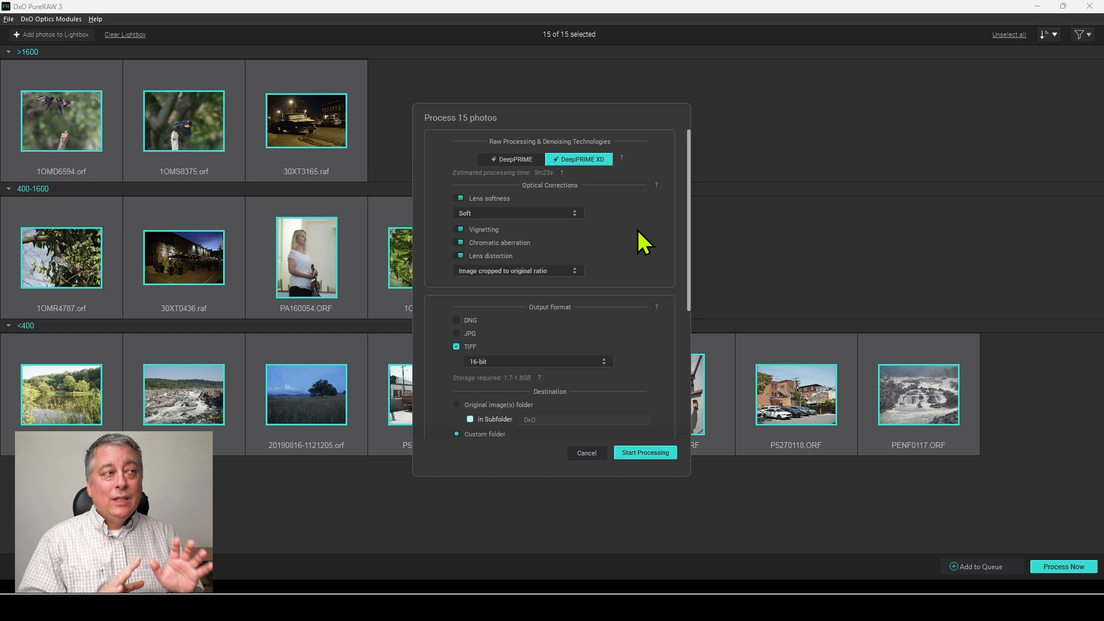
{"action": "left_click", "coordinate": [459, 197]}
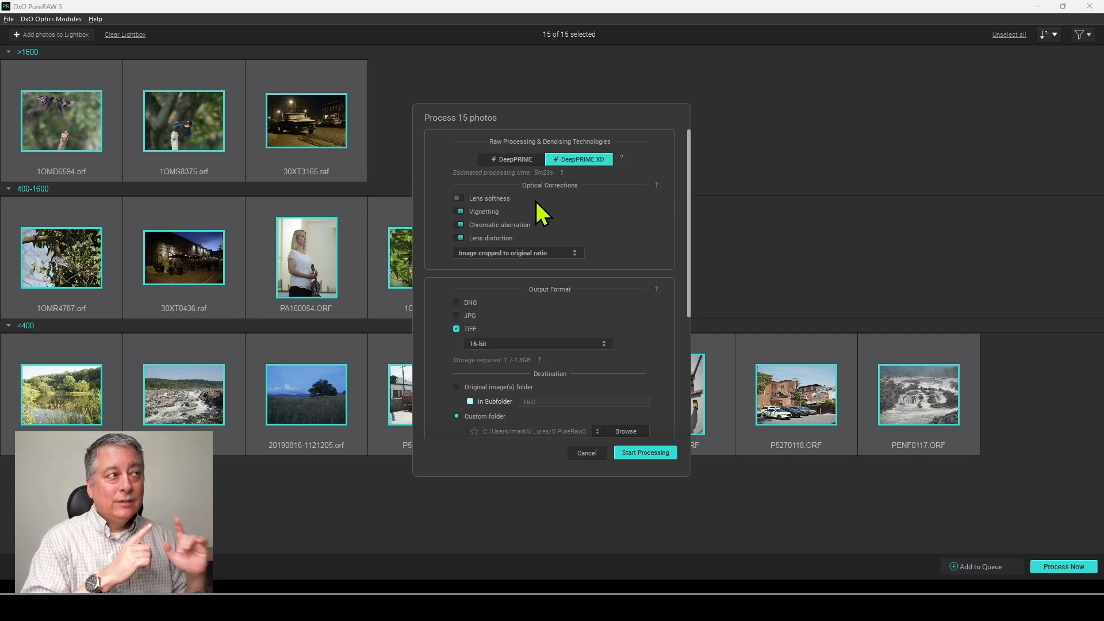
{"action": "left_click", "coordinate": [460, 198]}
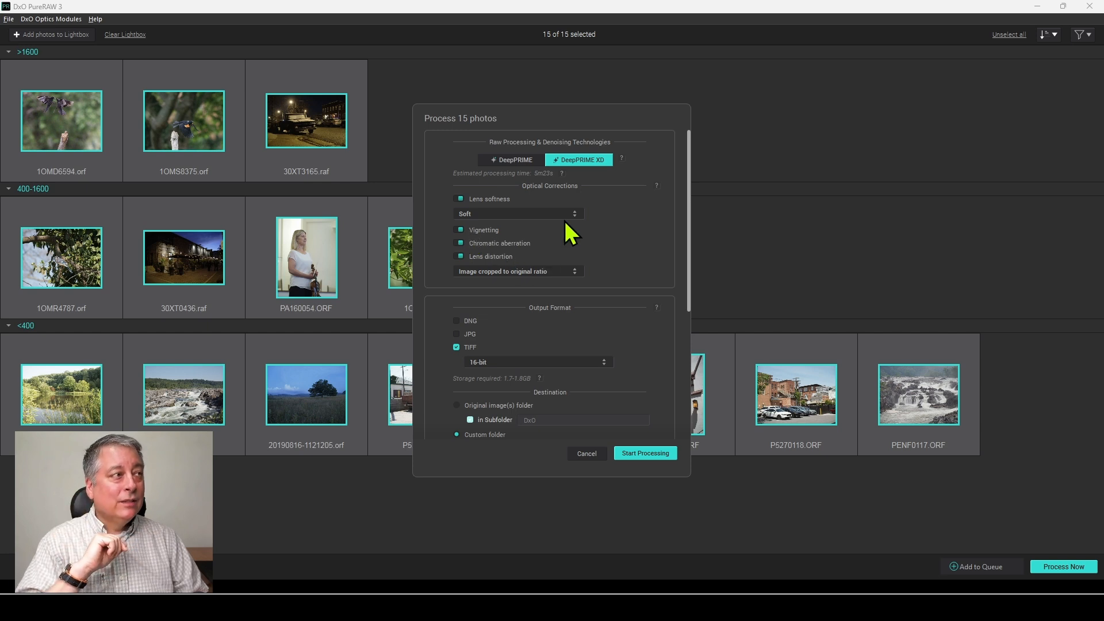
Try the lens distortion crop with Image cropped to original ratio and with Maximum rectangle
{"action": "left_click", "coordinate": [552, 272]}
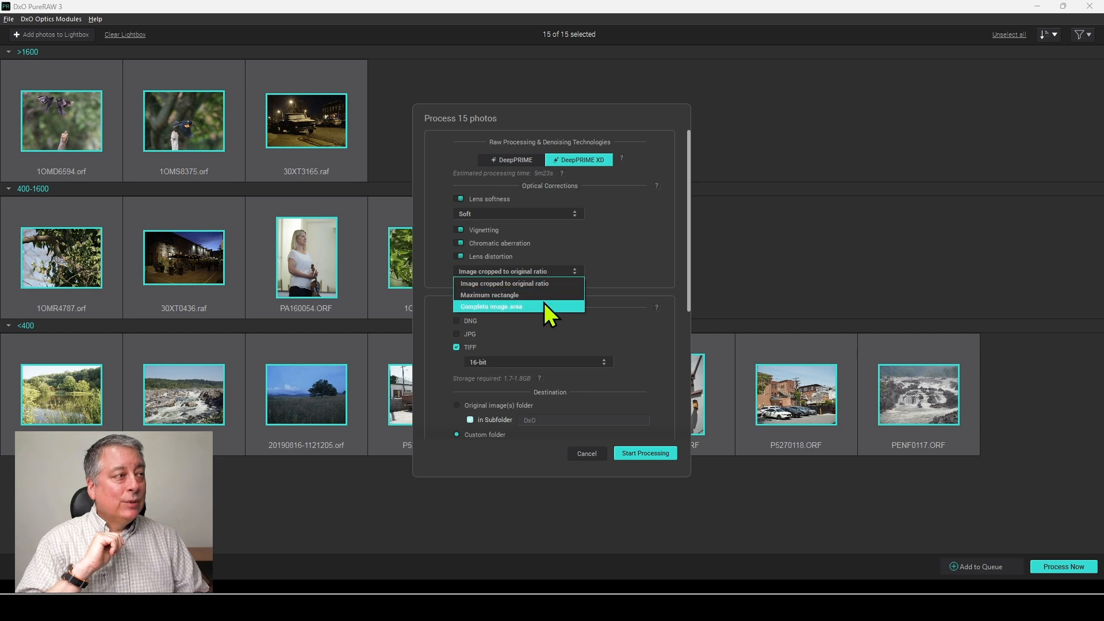
{"action": "left_click", "coordinate": [548, 285]}
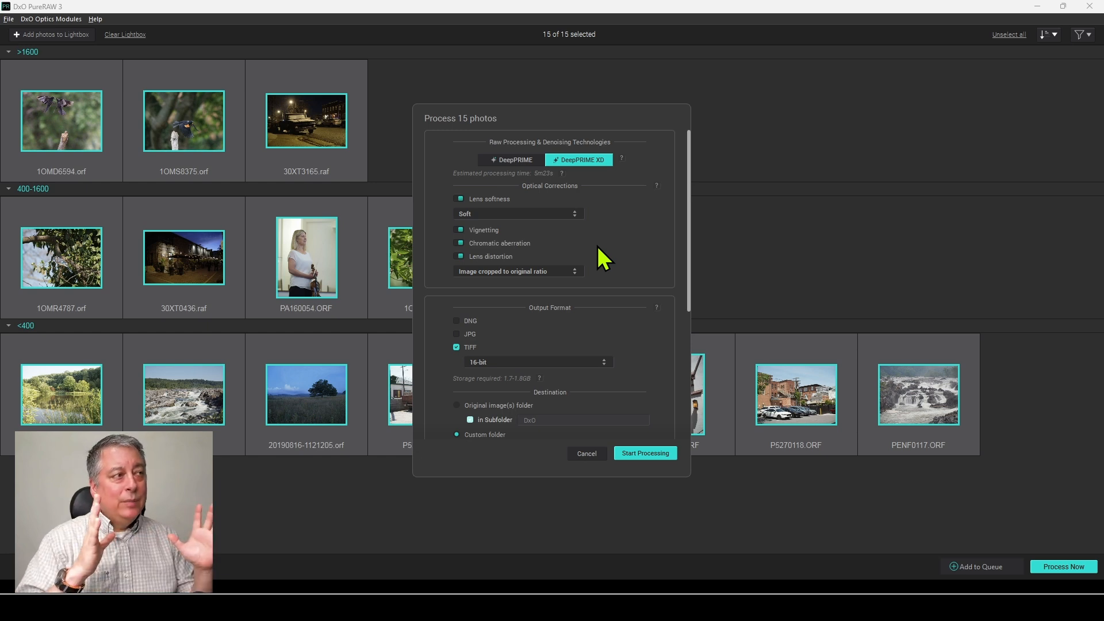
{"action": "left_click", "coordinate": [548, 271]}
{"action": "left_click", "coordinate": [539, 293]}
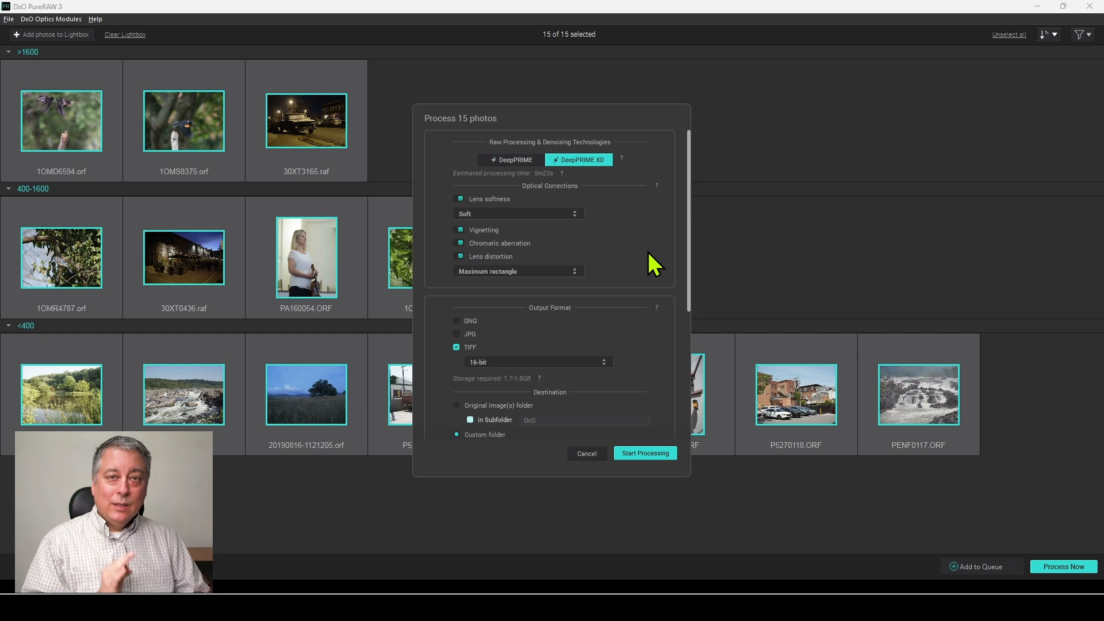
{"action": "left_click", "coordinate": [509, 274]}
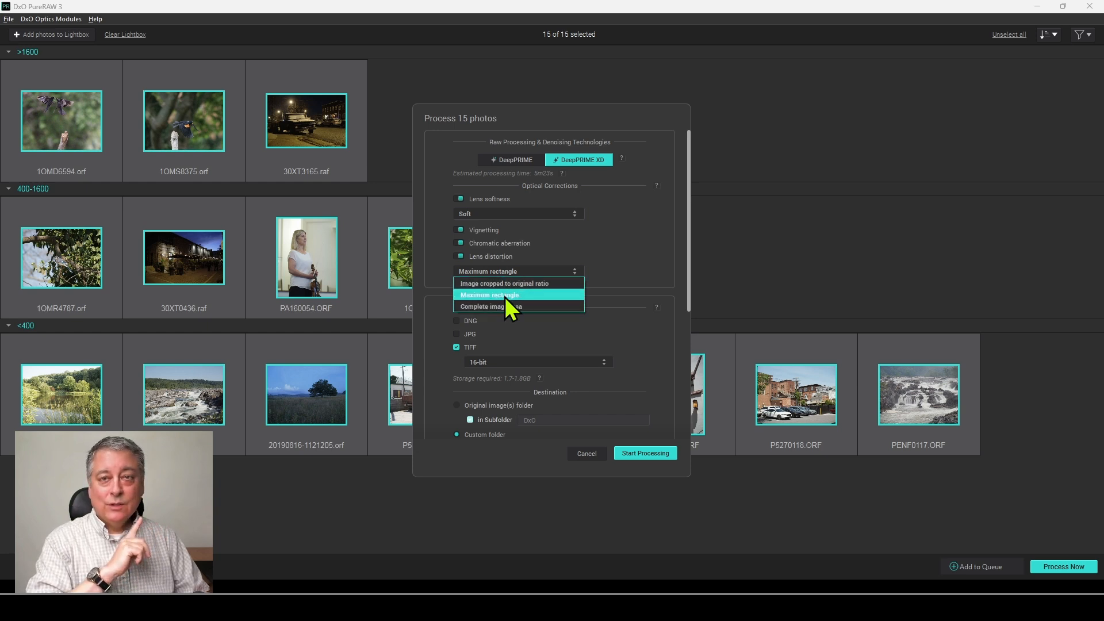
{"action": "left_click", "coordinate": [505, 296]}
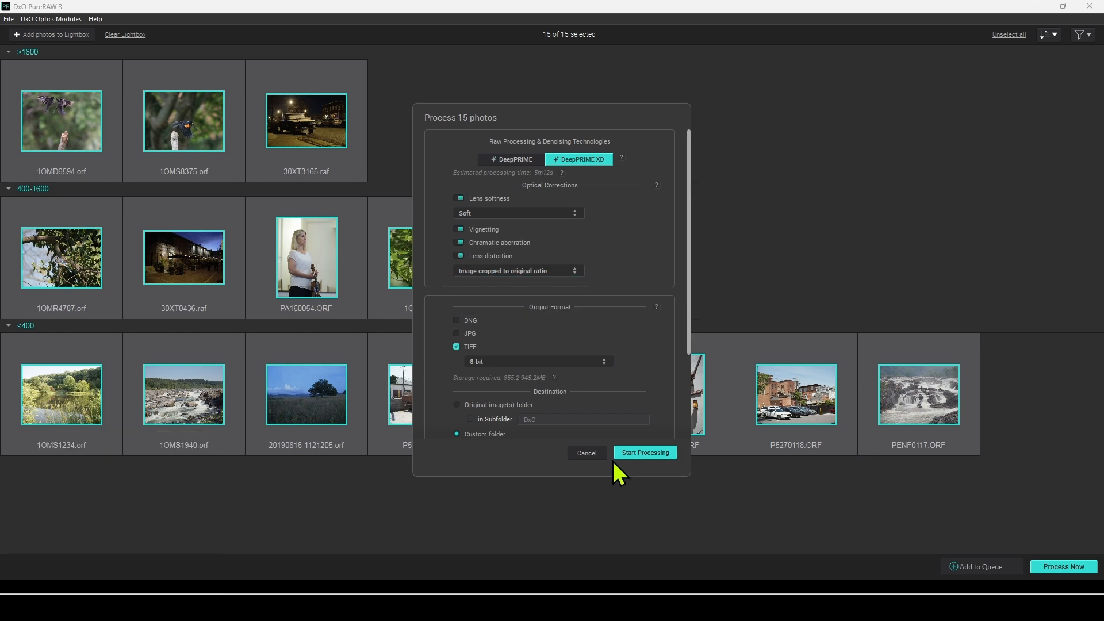
Cancel the processing options and remove all photos in the <400 group from the selection
{"action": "left_click", "coordinate": [598, 454]}
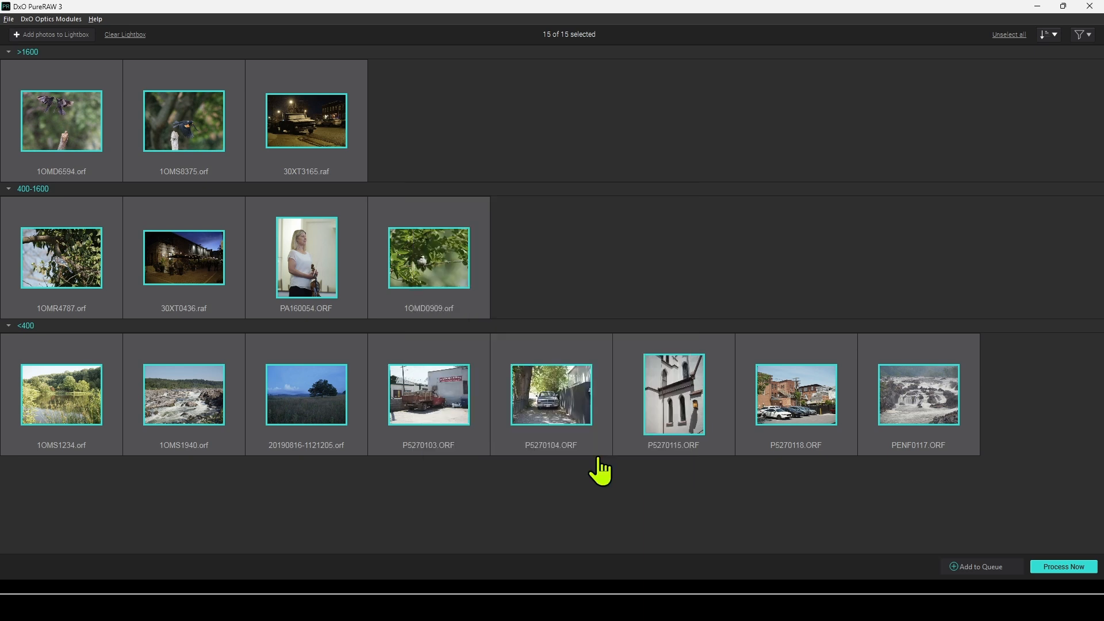
{"action": "left_click", "coordinate": [103, 406], "text": "ctrl"}
{"action": "left_click", "coordinate": [180, 414], "text": "ctrl"}
{"action": "left_click", "coordinate": [328, 429], "text": "ctrl"}
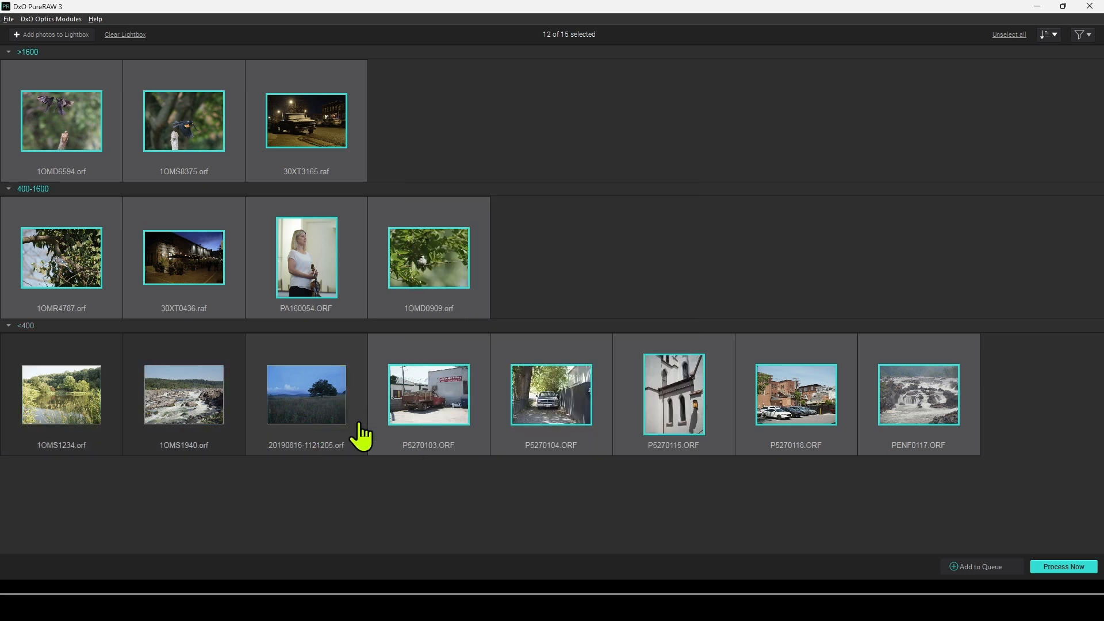
{"action": "left_click", "coordinate": [460, 426], "text": "ctrl"}
{"action": "left_click", "coordinate": [555, 396], "text": "ctrl"}
{"action": "left_click", "coordinate": [667, 440], "text": "ctrl"}
{"action": "left_click", "coordinate": [802, 431], "text": "ctrl"}
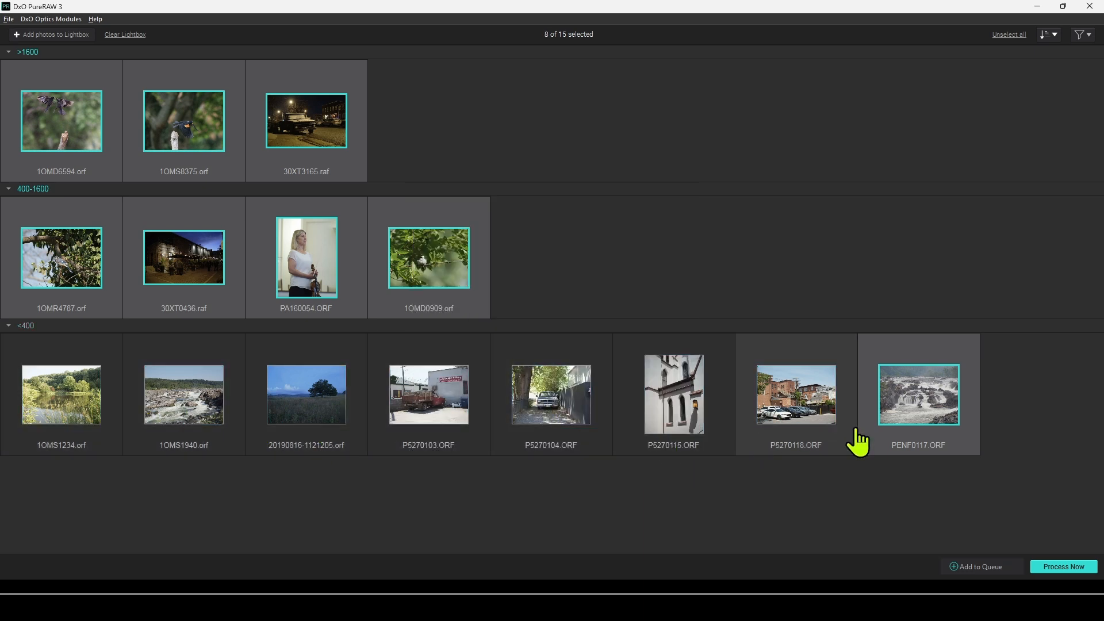
{"action": "left_click", "coordinate": [868, 448], "text": "ctrl"}
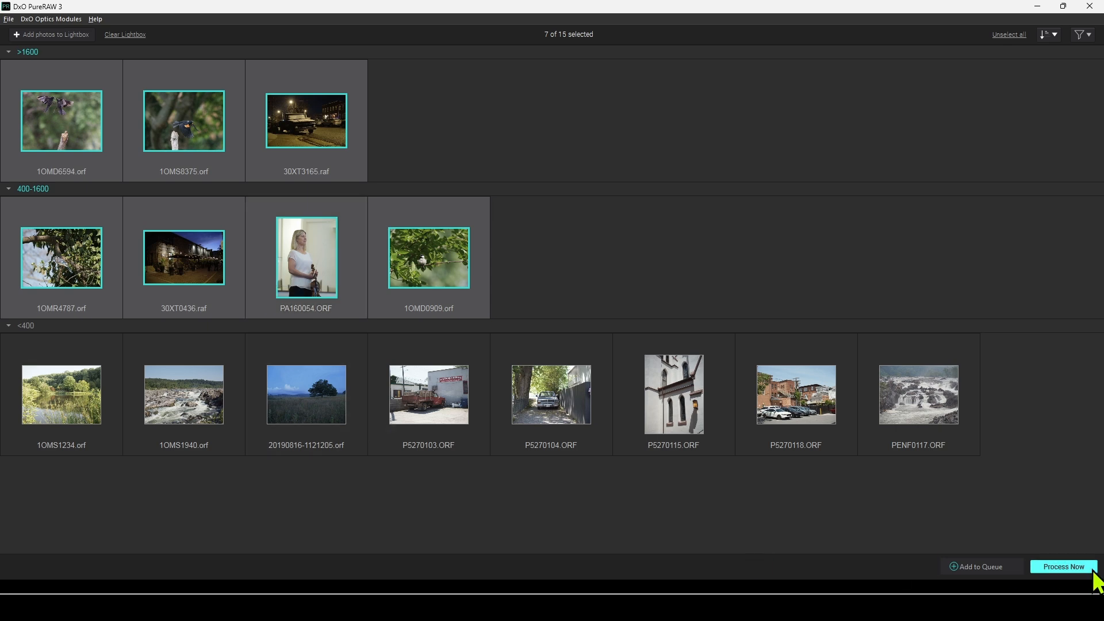
Start processing the selected photos above ISO 400 with DeepPRIME XD and pause the batch
{"action": "left_click", "coordinate": [1081, 571]}
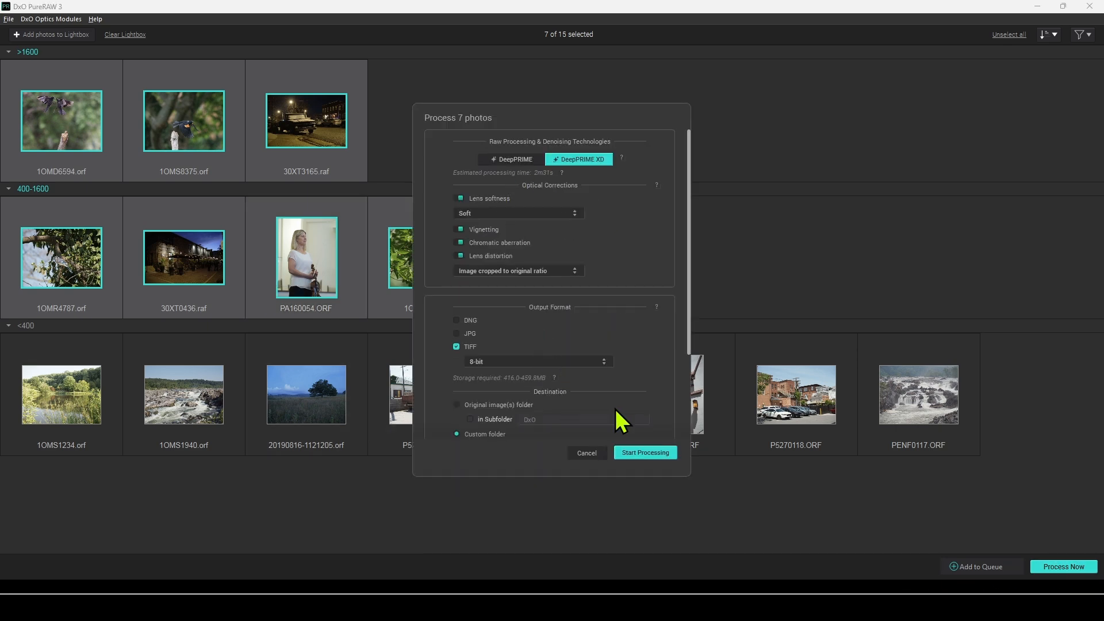
{"action": "left_click", "coordinate": [637, 453]}
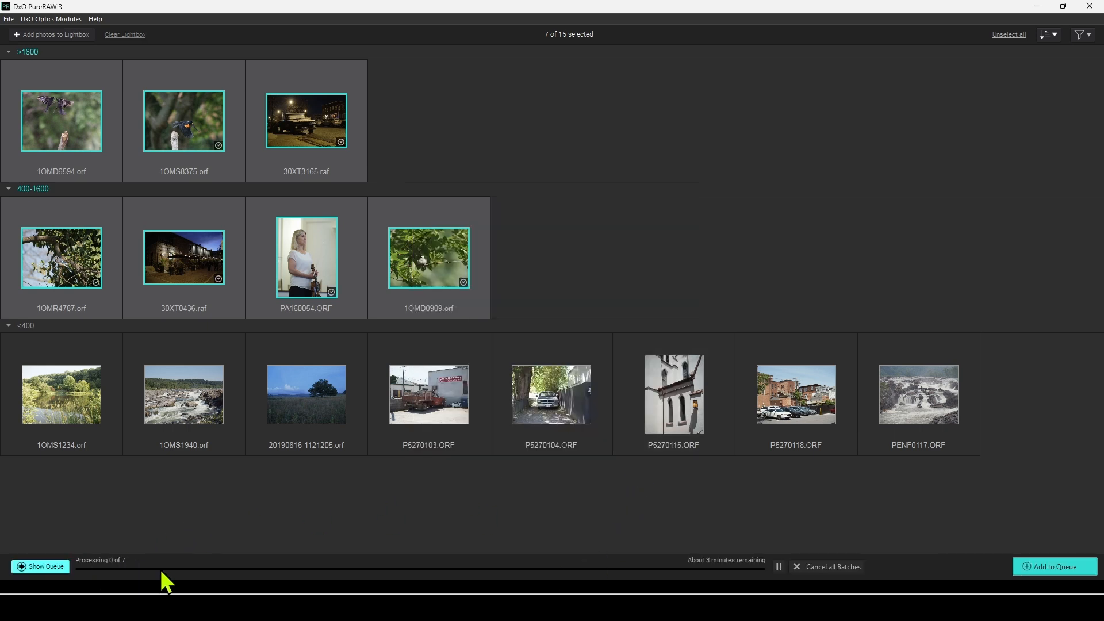
{"action": "left_click", "coordinate": [778, 567]}
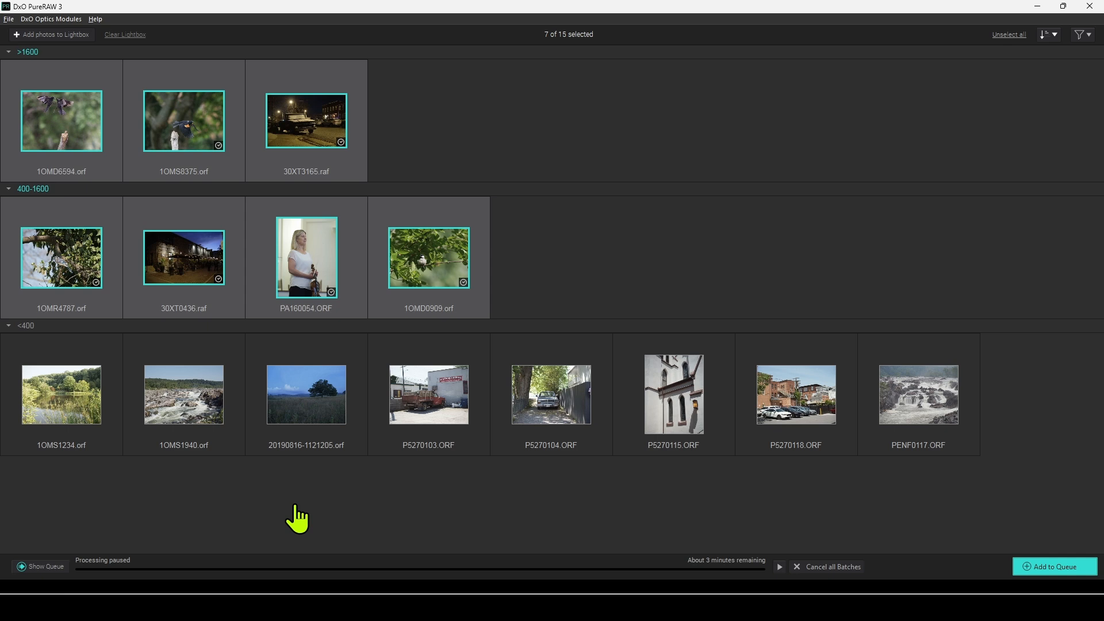
Reorder the batch queue so 1OMR4787.ORF, PA160054.ORF and 1OMD0909.ORF follow 1OMS8375.ORF, pause the processing and return to the Lightbox
{"action": "left_click", "coordinate": [52, 568]}
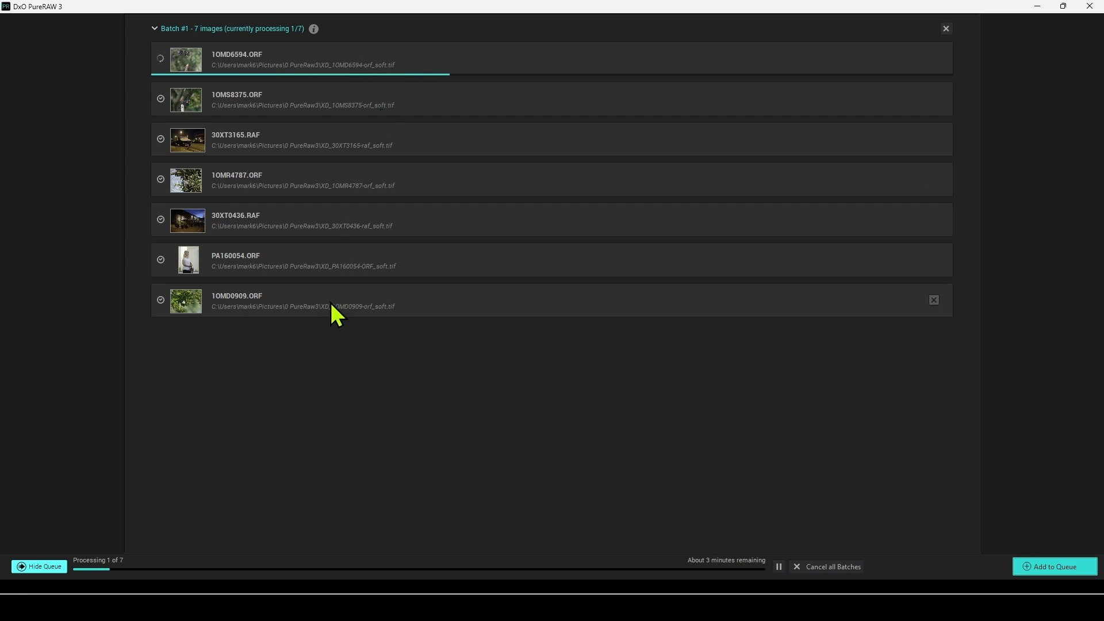
{"action": "left_click_drag", "start_coordinate": [342, 298], "coordinate": [347, 144]}
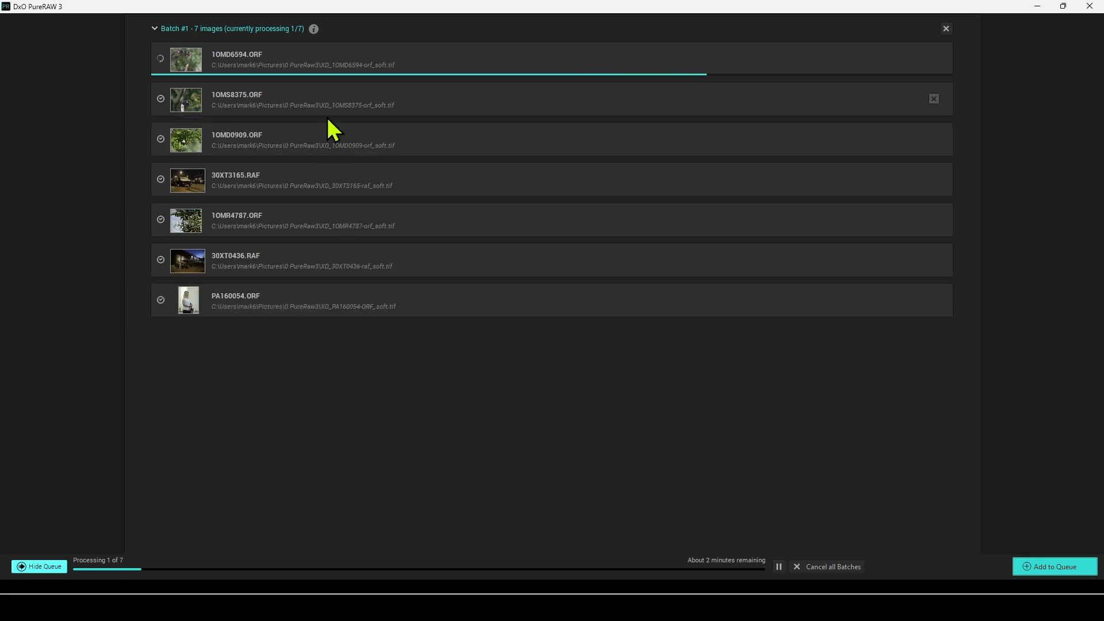
{"action": "left_click_drag", "start_coordinate": [308, 229], "coordinate": [308, 130]}
{"action": "left_click_drag", "start_coordinate": [296, 292], "coordinate": [307, 90]}
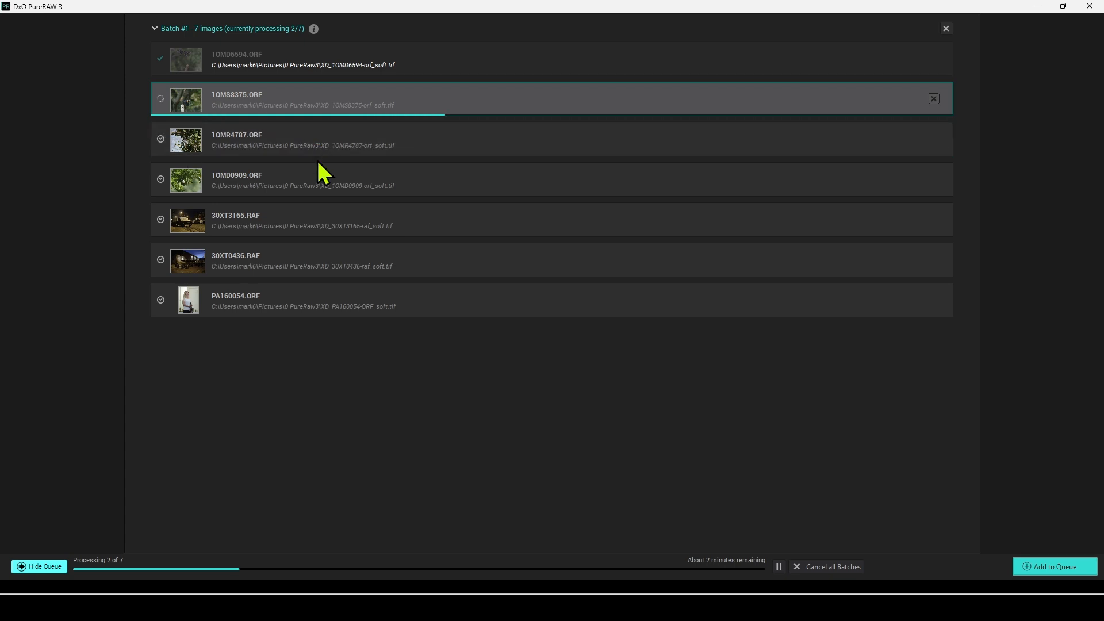
{"action": "left_click_drag", "start_coordinate": [316, 295], "coordinate": [319, 171]}
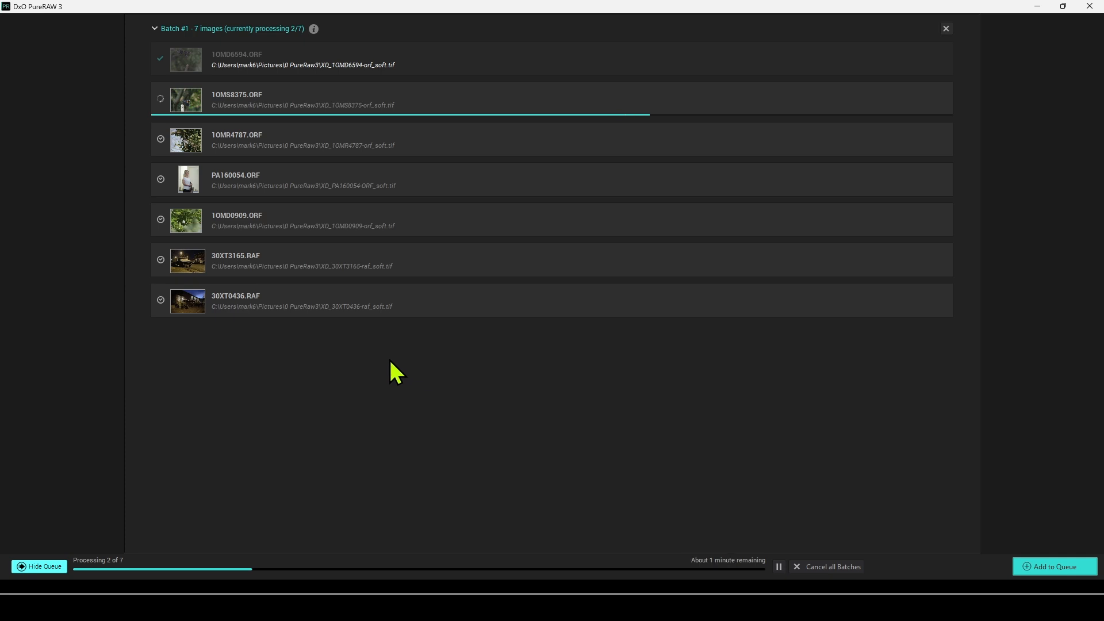
{"action": "left_click", "coordinate": [779, 567]}
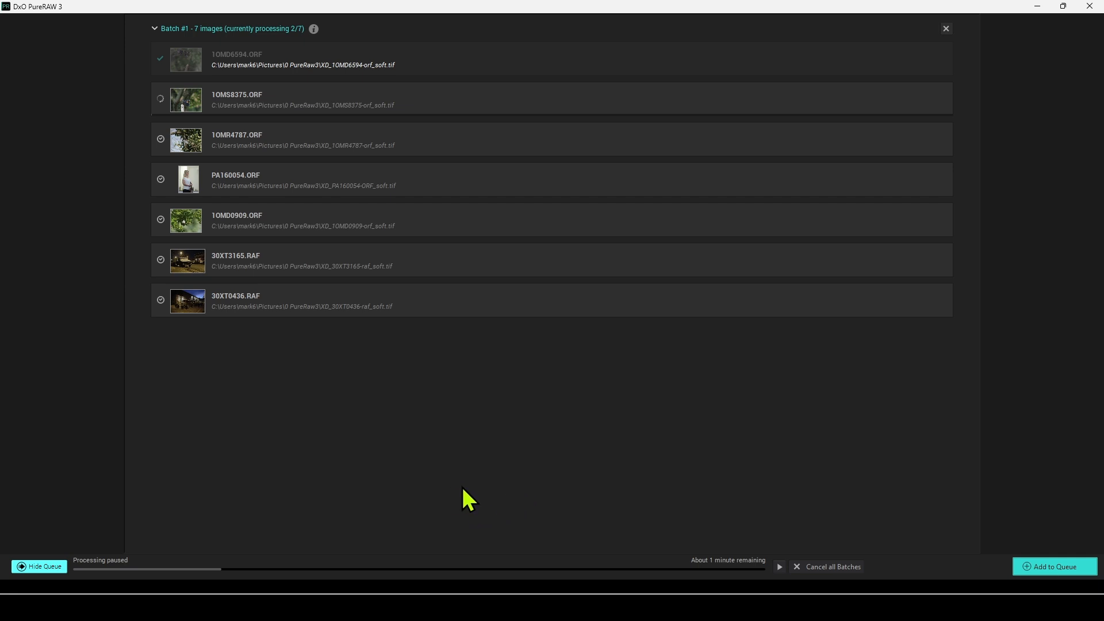
{"action": "left_click", "coordinate": [55, 582]}
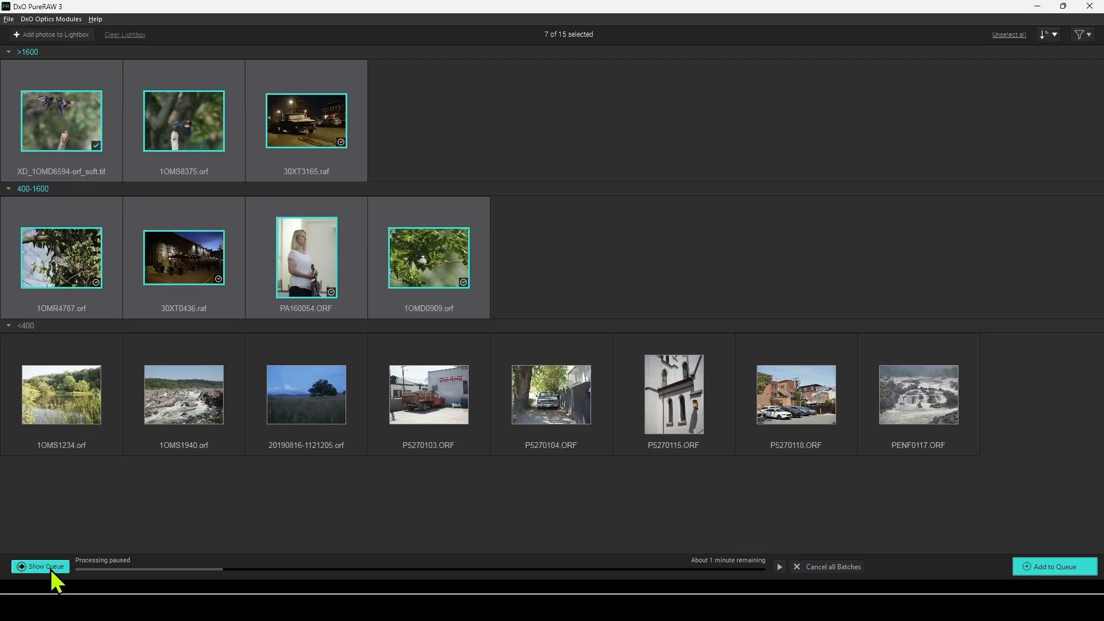
Select the first three photos in the <400 group and deselect every photo in the >1600 and 400-1600 groups
{"action": "left_click", "coordinate": [73, 406], "text": "ctrl"}
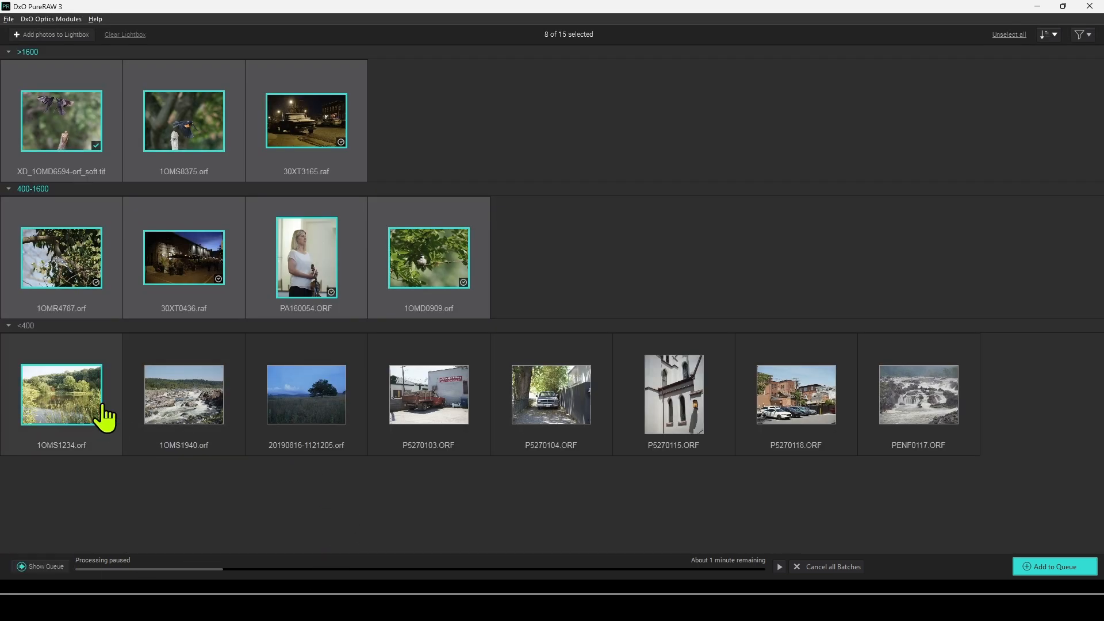
{"action": "left_click", "coordinate": [193, 402], "text": "ctrl"}
{"action": "left_click", "coordinate": [297, 390], "text": "ctrl"}
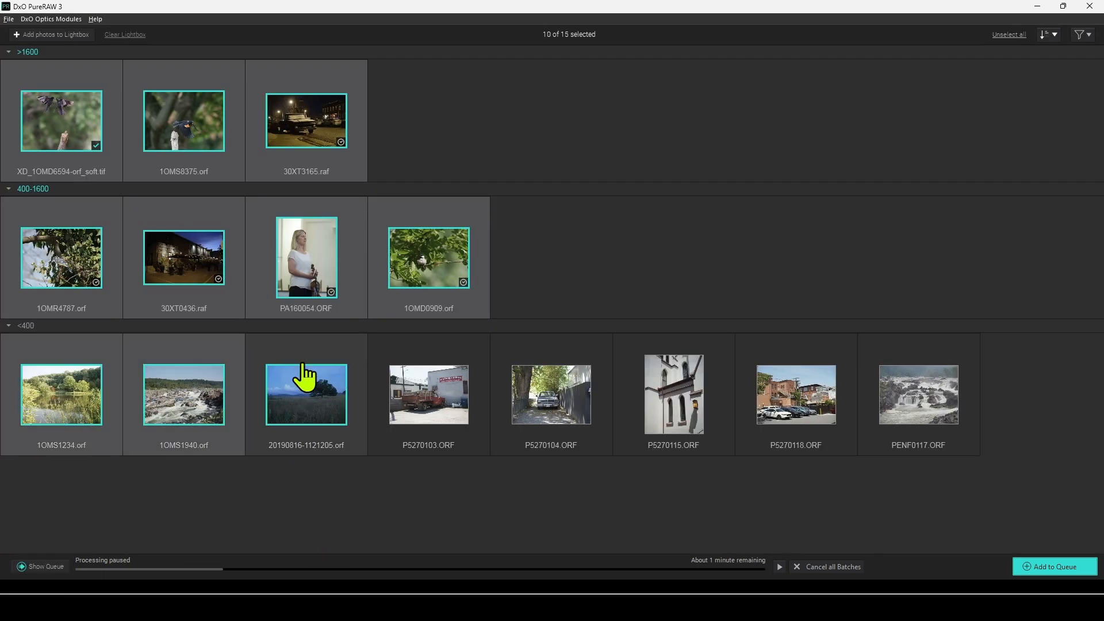
{"action": "left_click", "coordinate": [55, 114], "text": "ctrl"}
{"action": "left_click", "coordinate": [151, 123], "text": "ctrl"}
{"action": "left_click", "coordinate": [296, 119], "text": "ctrl"}
{"action": "left_click", "coordinate": [109, 247], "text": "ctrl"}
{"action": "left_click", "coordinate": [177, 254], "text": "ctrl"}
{"action": "left_click", "coordinate": [297, 260], "text": "ctrl"}
{"action": "left_click", "coordinate": [409, 271], "text": "ctrl"}
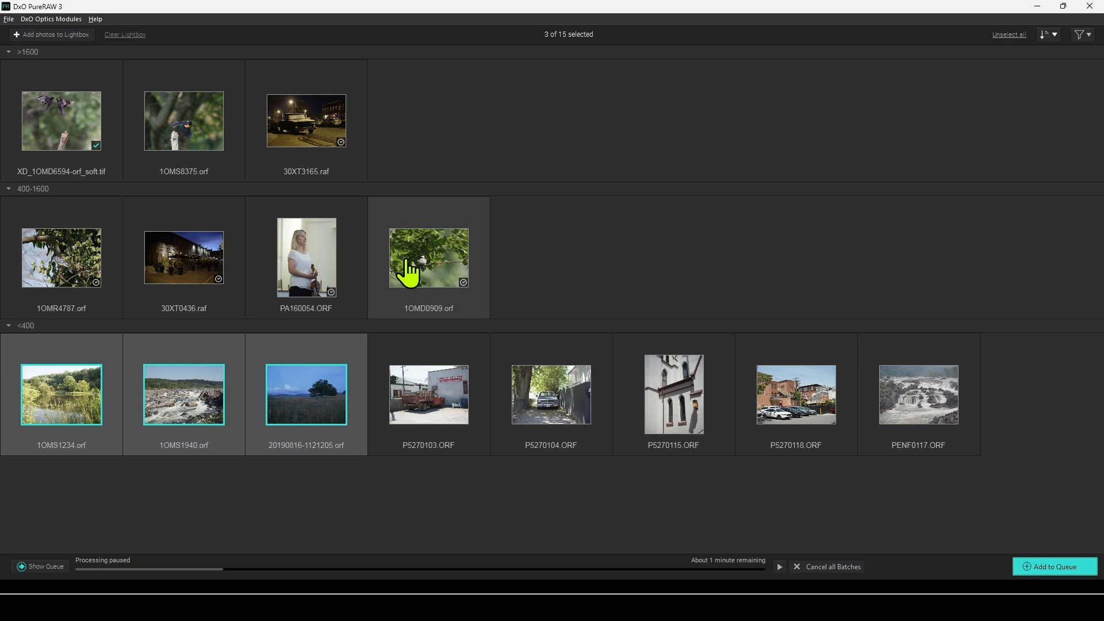
Select the remaining five <400 photos too and add all eight to the queue with DeepPRIME XD and 8-bit TIFF output
{"action": "left_click", "coordinate": [417, 381], "text": "ctrl"}
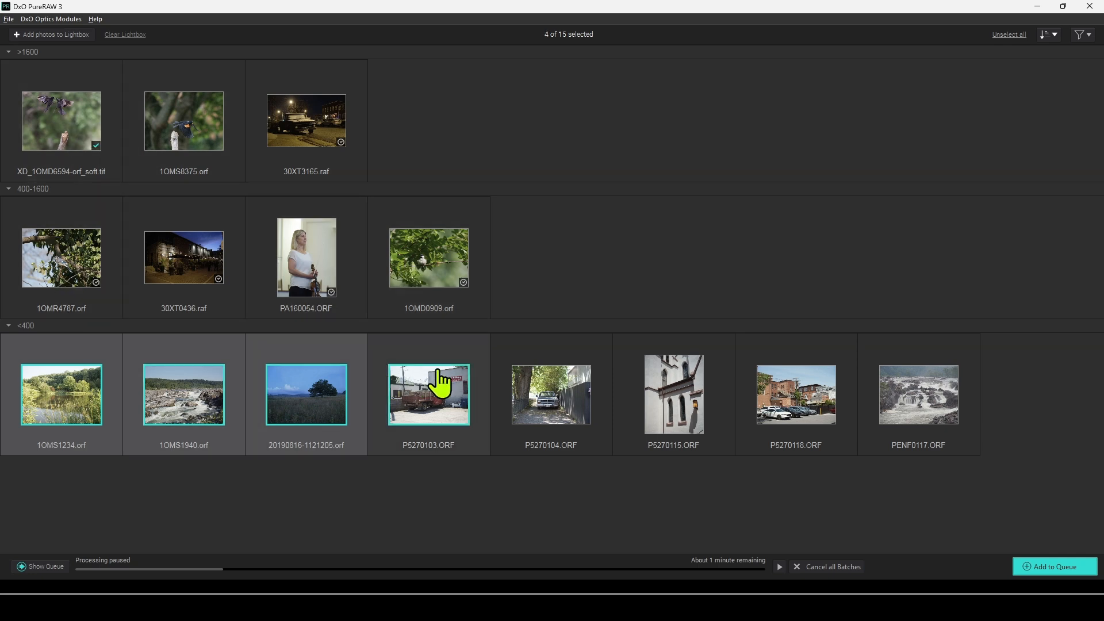
{"action": "left_click", "coordinate": [576, 396], "text": "ctrl"}
{"action": "left_click", "coordinate": [658, 391], "text": "ctrl"}
{"action": "left_click", "coordinate": [794, 418], "text": "ctrl"}
{"action": "left_click", "coordinate": [887, 414], "text": "ctrl"}
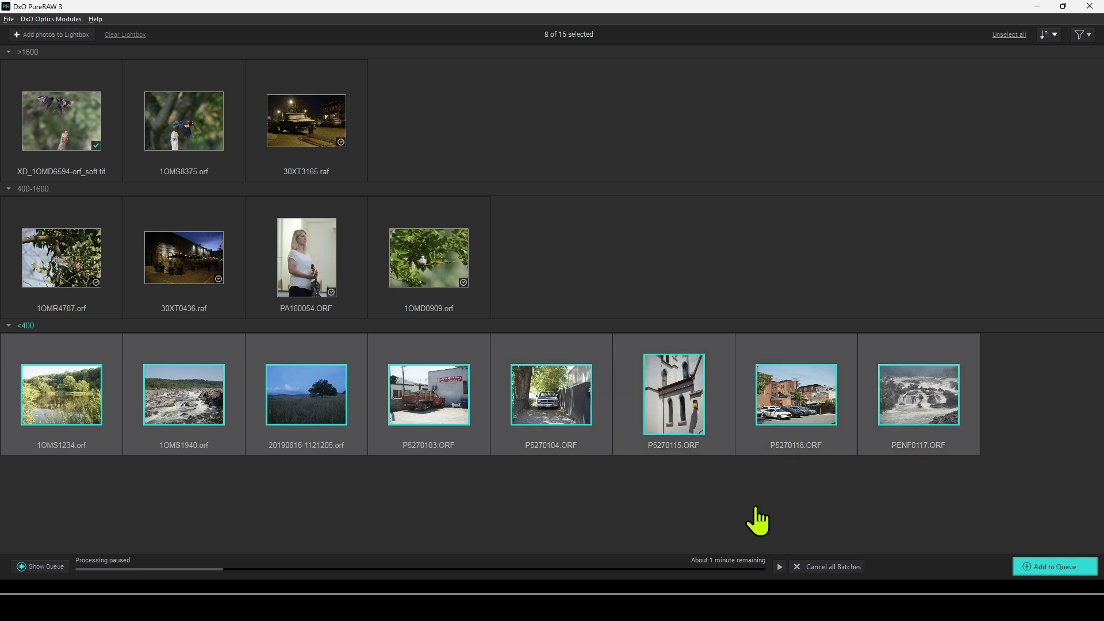
{"action": "left_click", "coordinate": [1031, 566]}
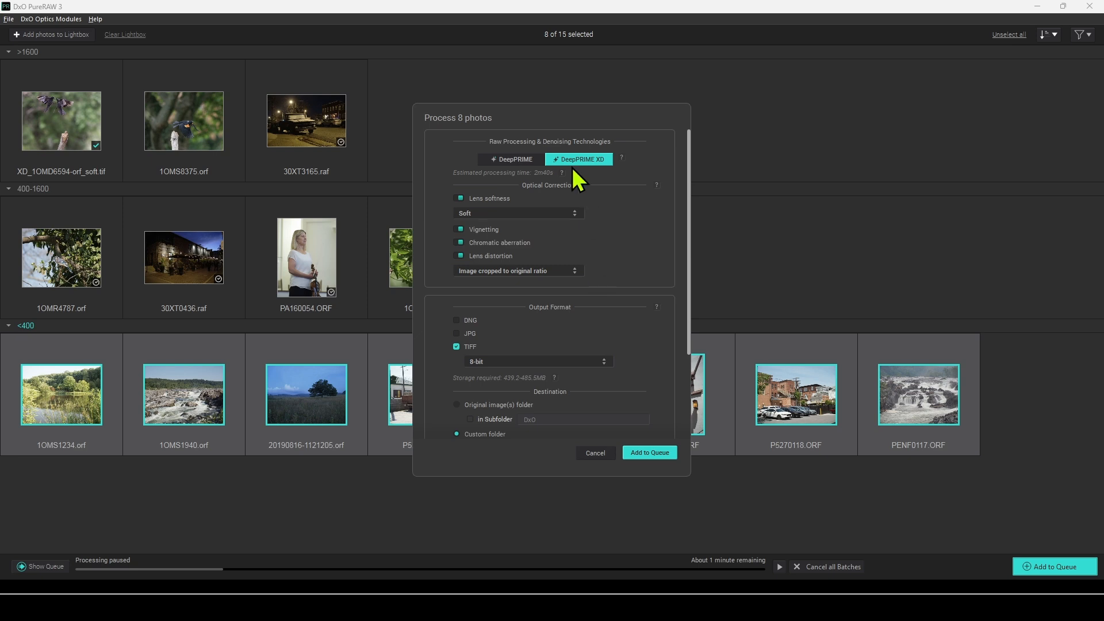
{"action": "left_click", "coordinate": [665, 454]}
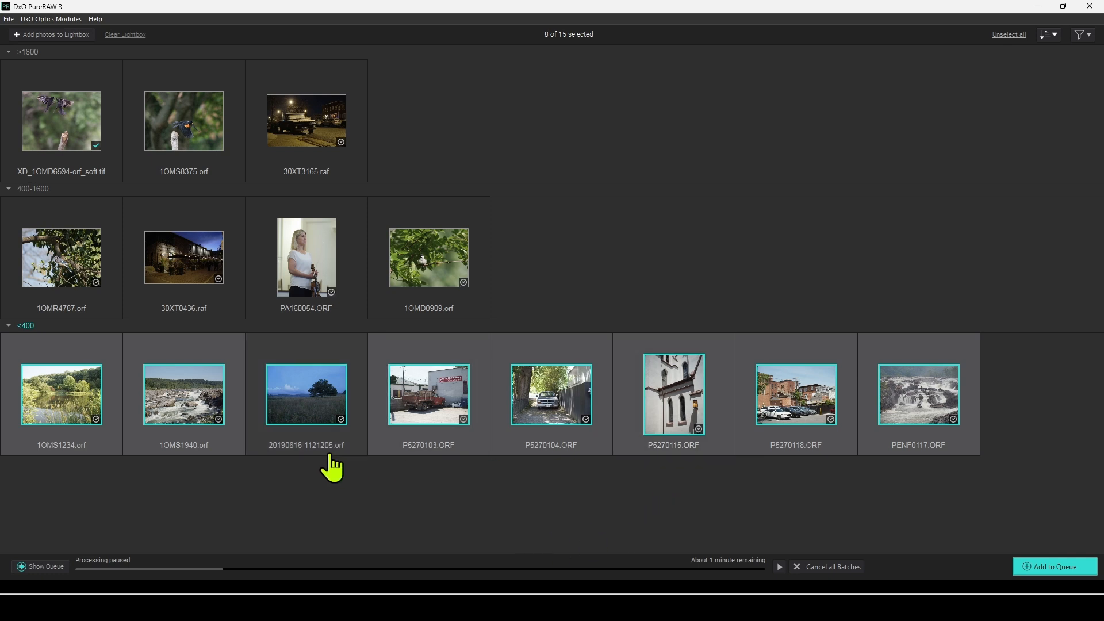
Review the batch queue, resume processing and move P5270103.ORF directly after 1OMS8375.ORF
{"action": "left_click", "coordinate": [46, 571]}
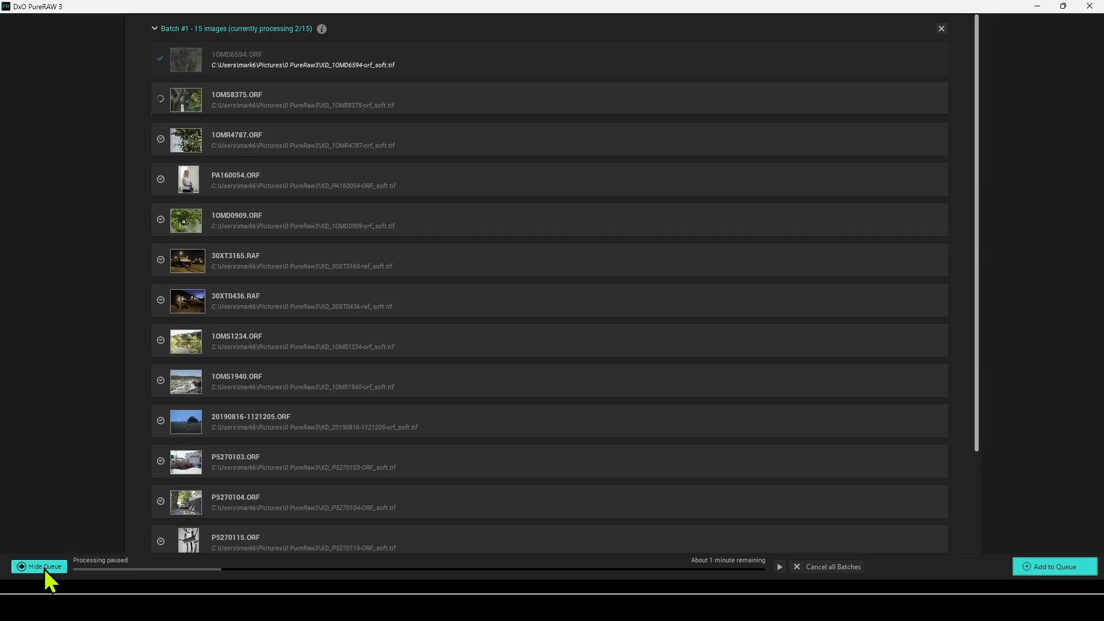
{"action": "scroll", "coordinate": [298, 437], "scroll_direction": "down", "scroll_amount": 3}
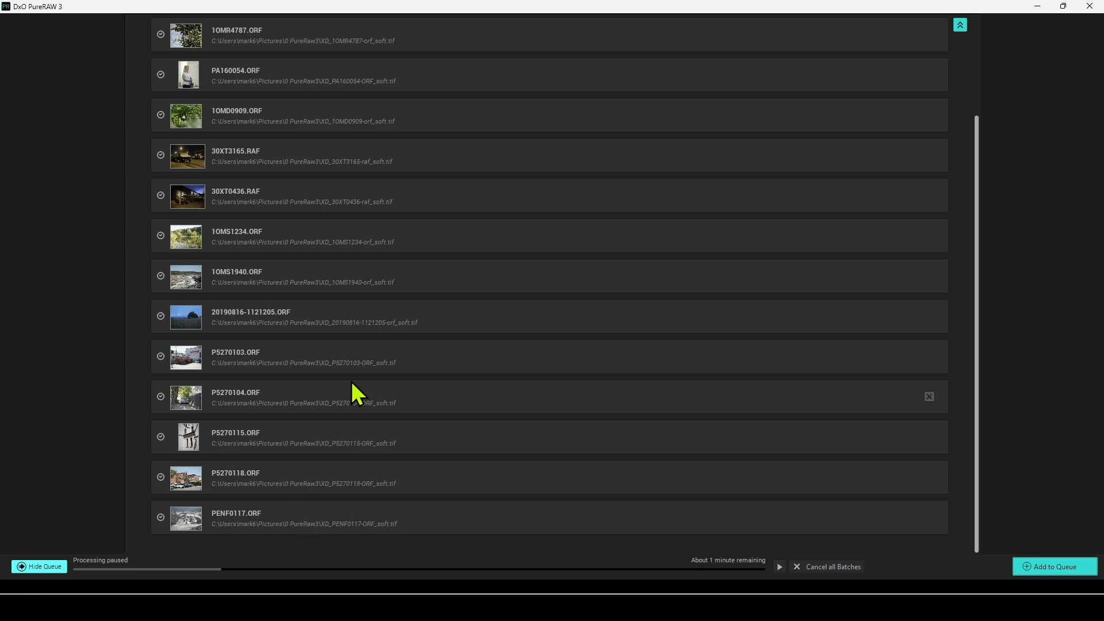
{"action": "scroll", "coordinate": [356, 379], "scroll_direction": "up", "scroll_amount": 3}
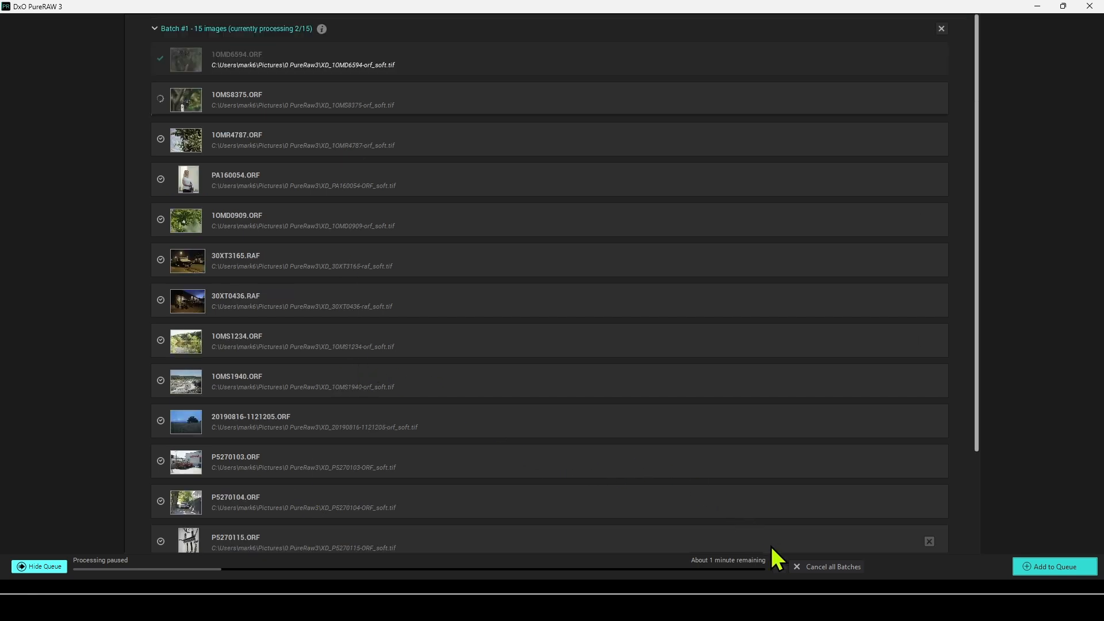
{"action": "left_click", "coordinate": [779, 567]}
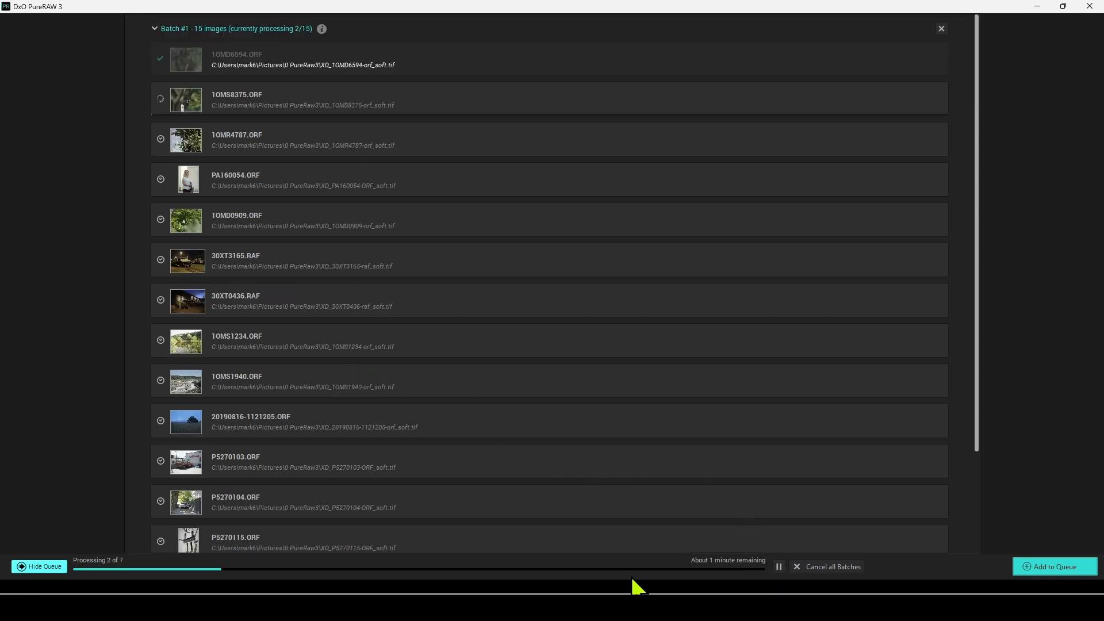
{"action": "left_click_drag", "start_coordinate": [247, 460], "coordinate": [242, 133]}
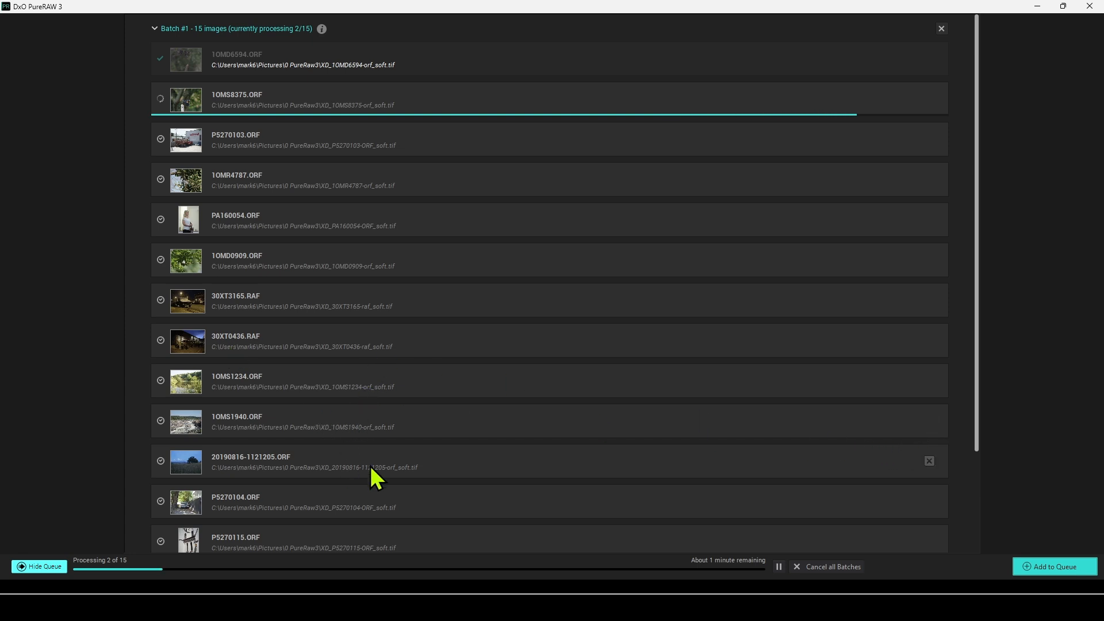
Remove P5270118.ORF from the processing queue
{"action": "scroll", "coordinate": [511, 428], "scroll_direction": "down", "scroll_amount": 2}
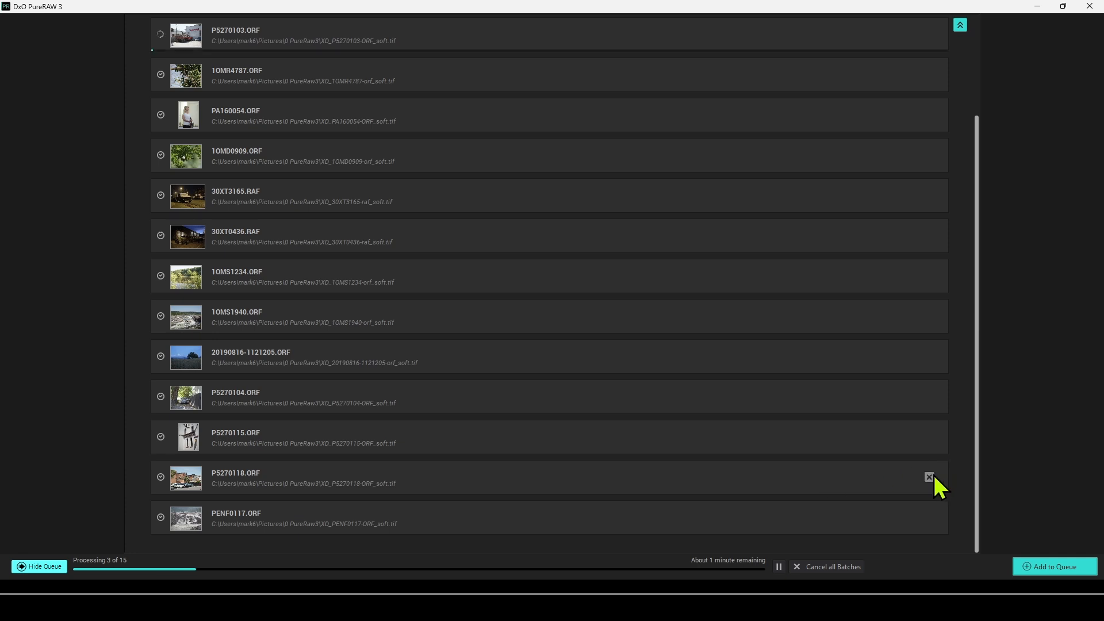
{"action": "left_click", "coordinate": [930, 478]}
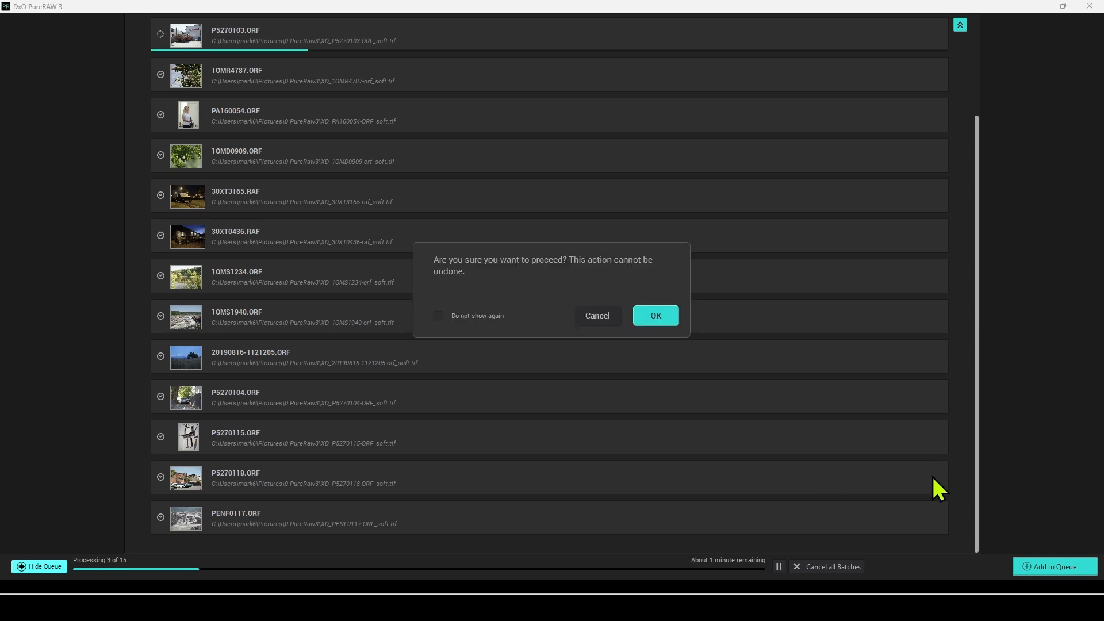
{"action": "left_click", "coordinate": [656, 316]}
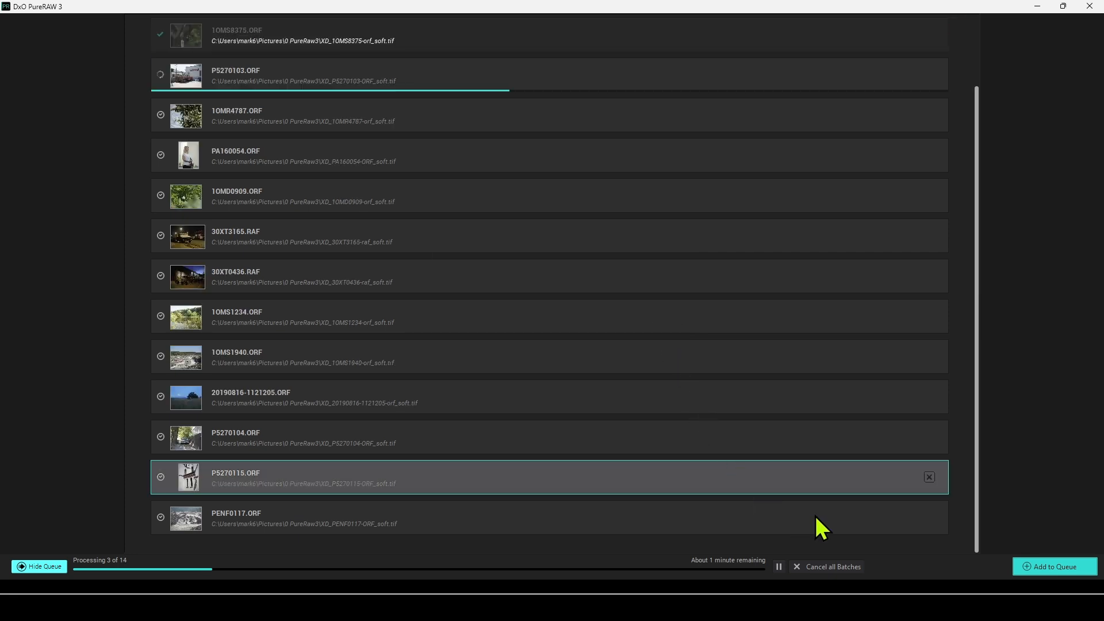
Select only P5270118.ORF in the Lightbox, add it back to the queue with DeepPRIME XD and check its place in the queue
{"action": "left_click", "coordinate": [26, 571]}
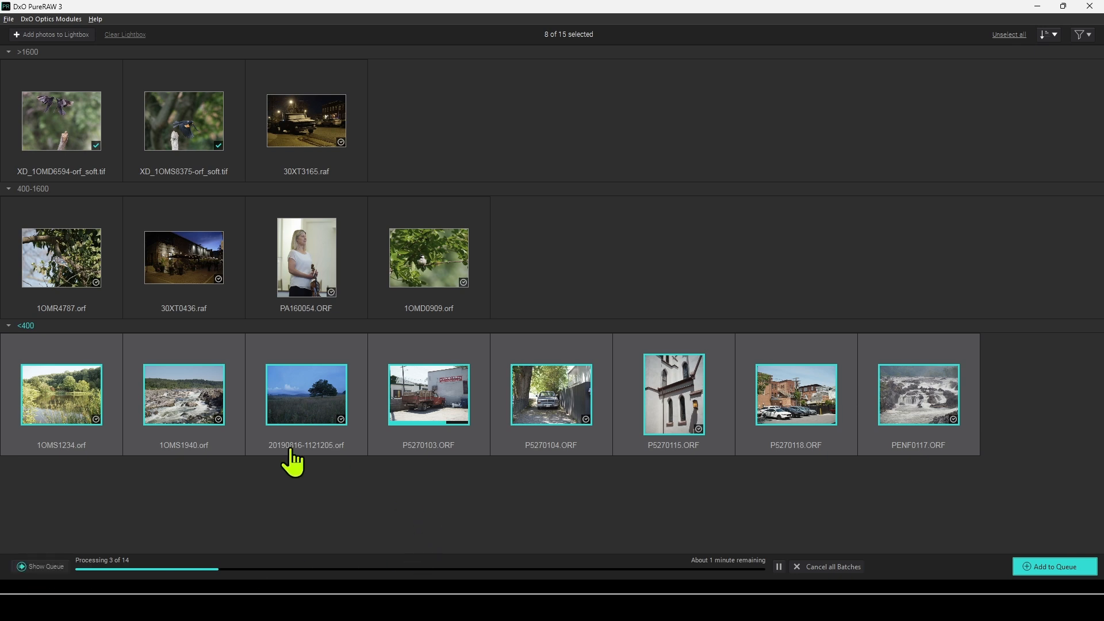
{"action": "left_click", "coordinate": [187, 514]}
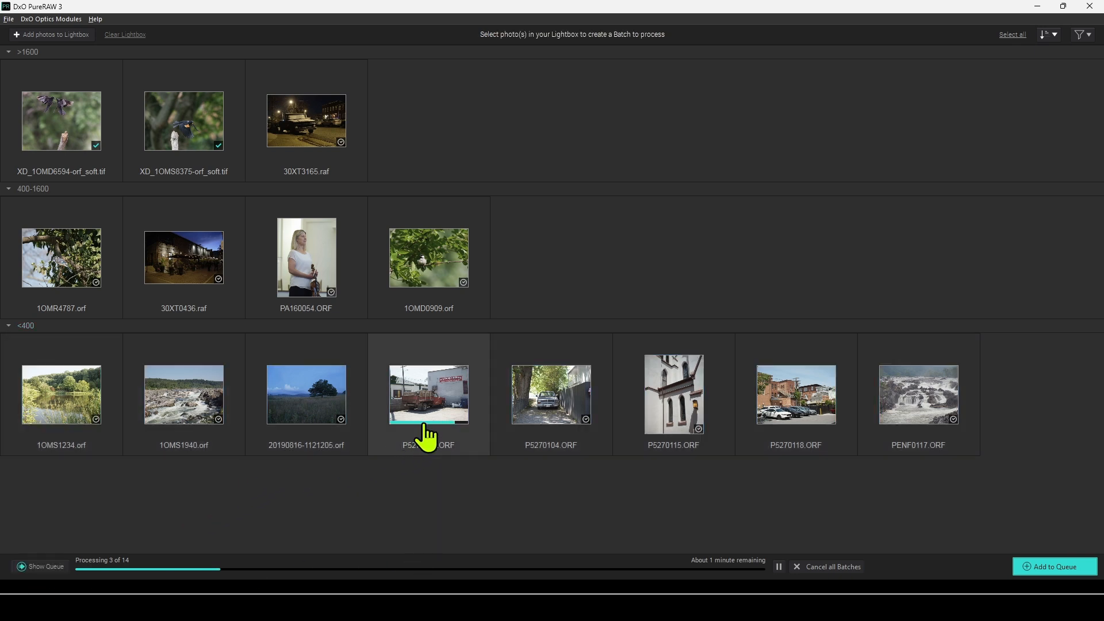
{"action": "left_click", "coordinate": [799, 400]}
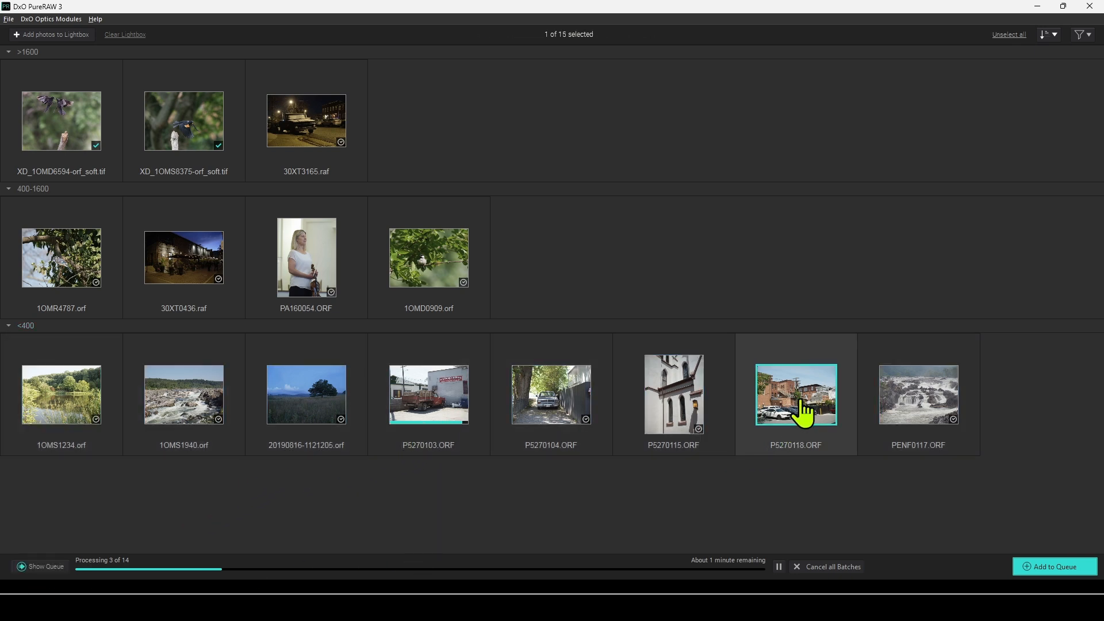
{"action": "left_click", "coordinate": [1031, 567]}
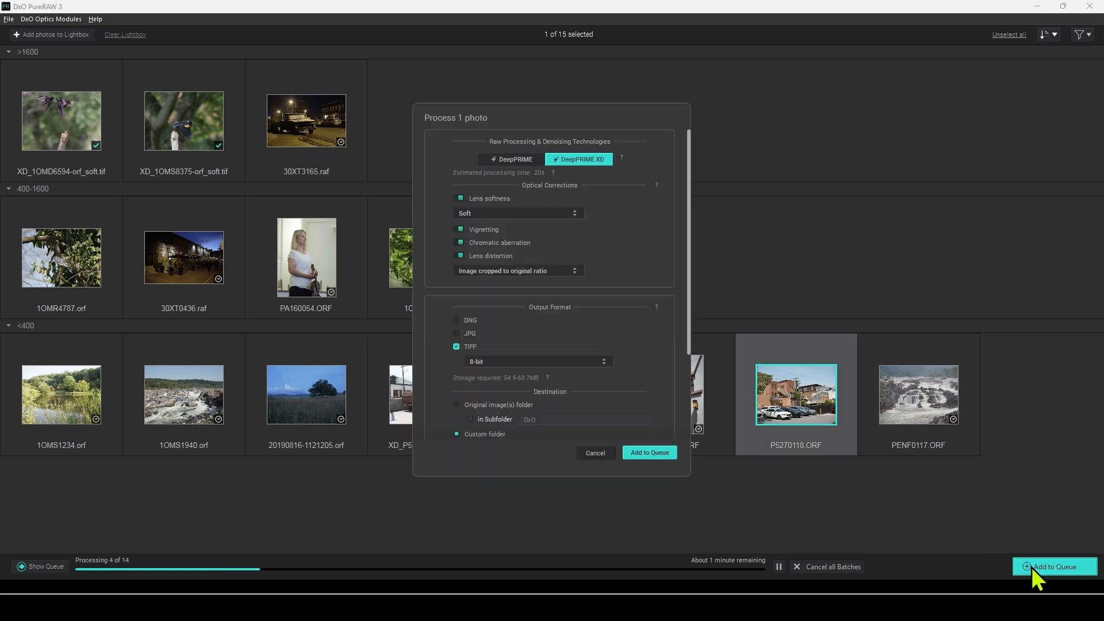
{"action": "left_click", "coordinate": [650, 453]}
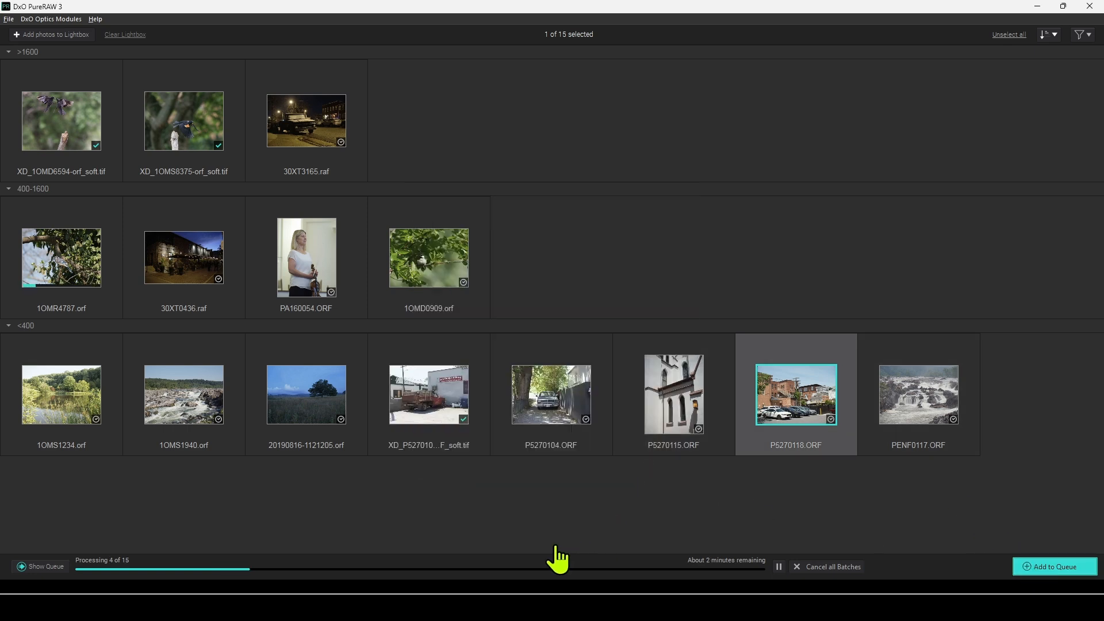
{"action": "left_click", "coordinate": [41, 567]}
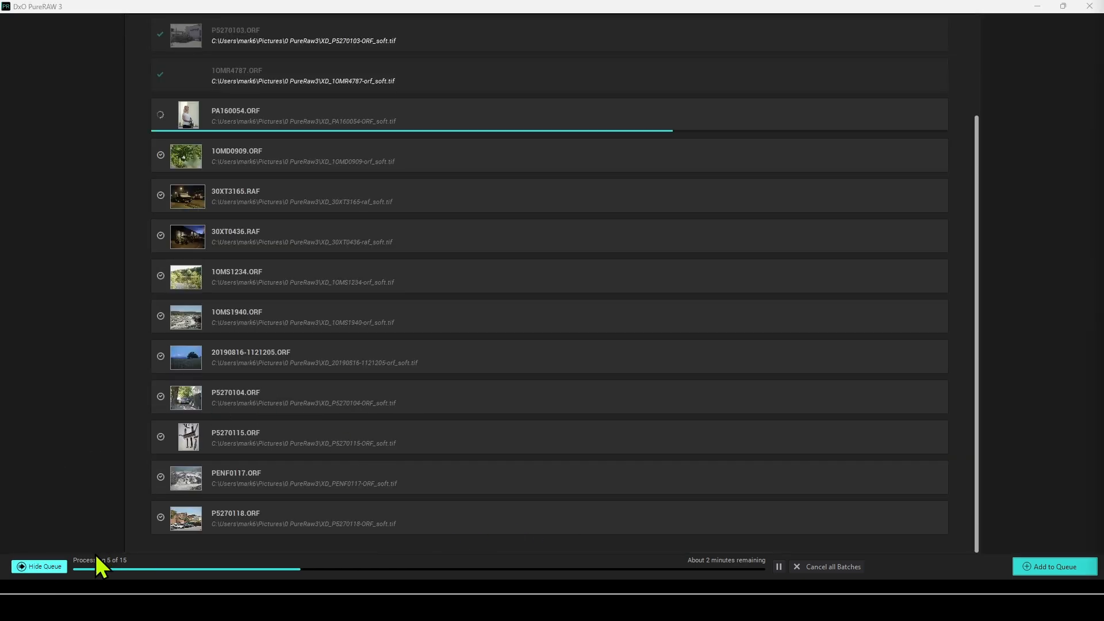
{"action": "left_click", "coordinate": [57, 566]}
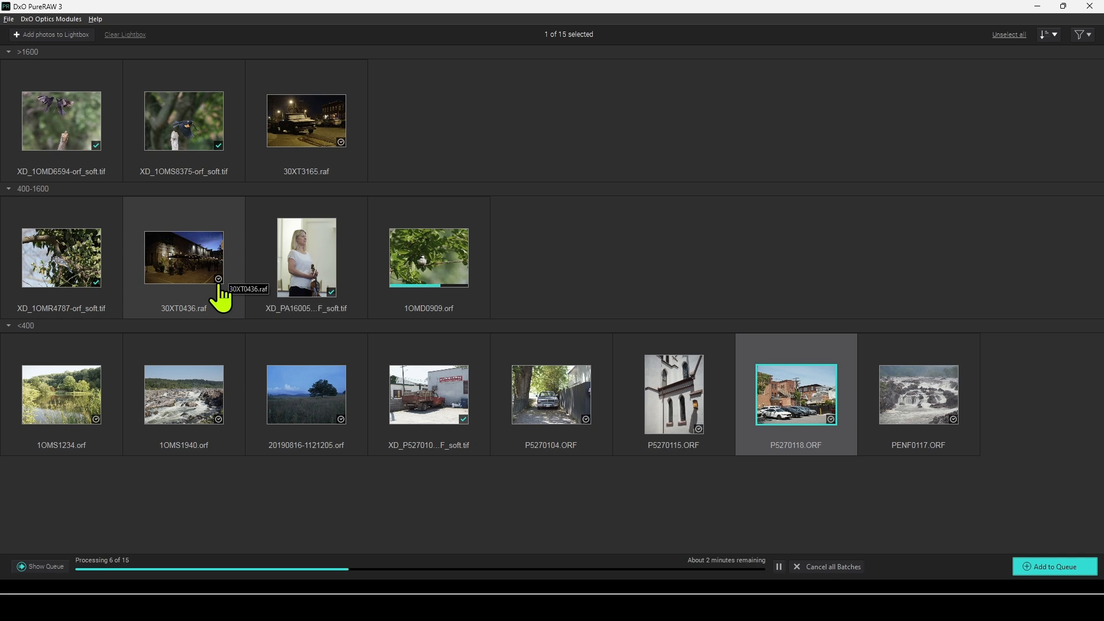
Filter the Lightbox to show only photos awaiting processing, hiding the unprocessed and processed ones
{"action": "key", "text": "ctrl+a"}
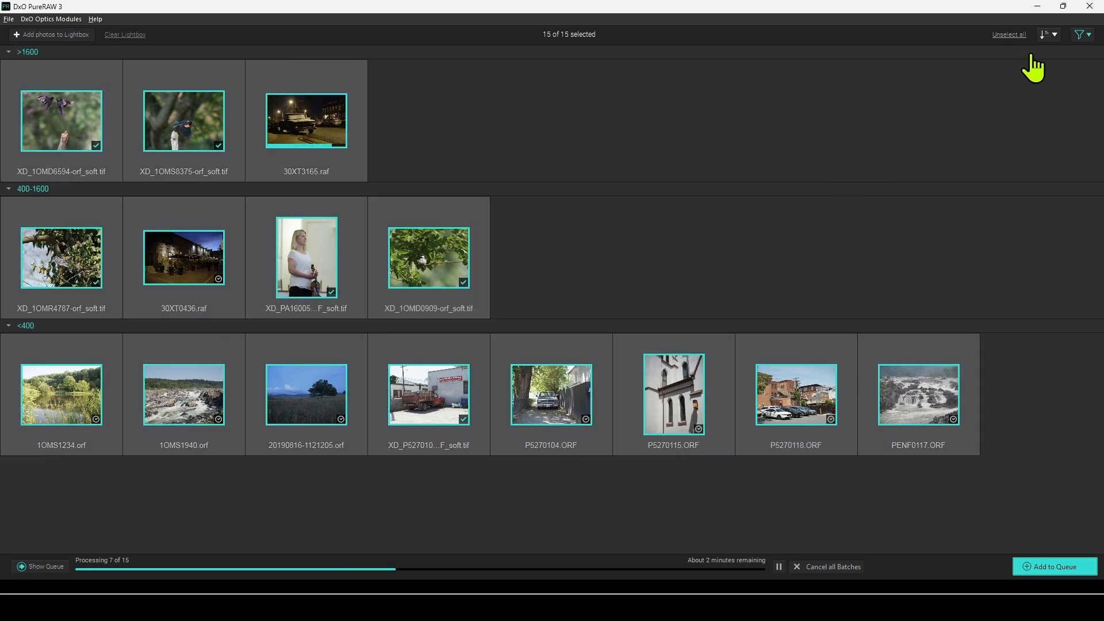
{"action": "left_click", "coordinate": [1025, 100]}
{"action": "left_click", "coordinate": [1082, 35]}
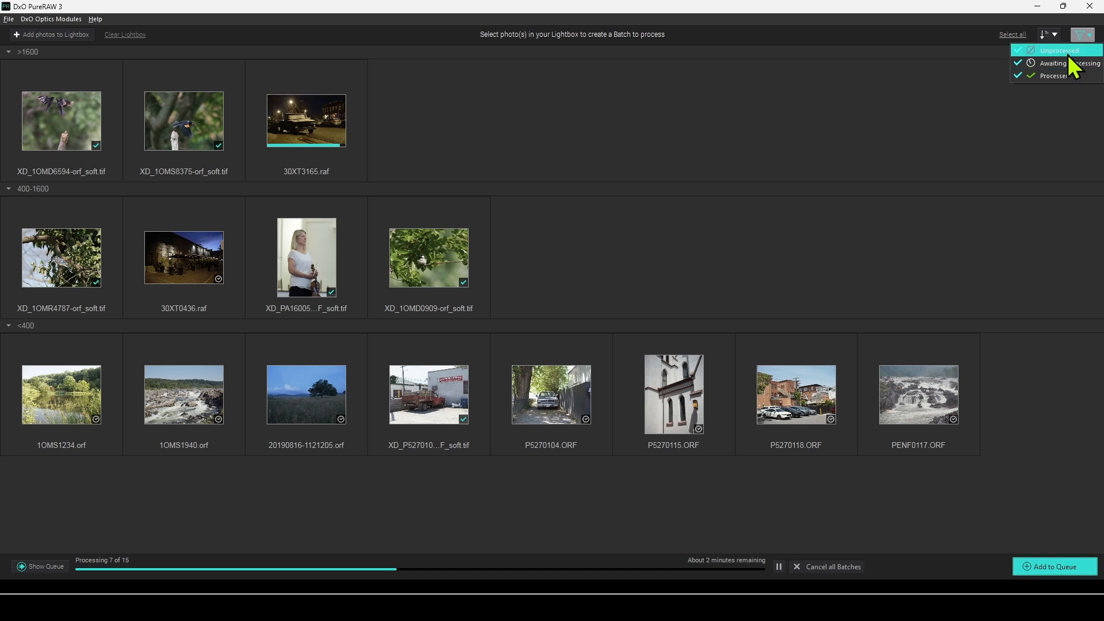
{"action": "left_click", "coordinate": [1068, 54]}
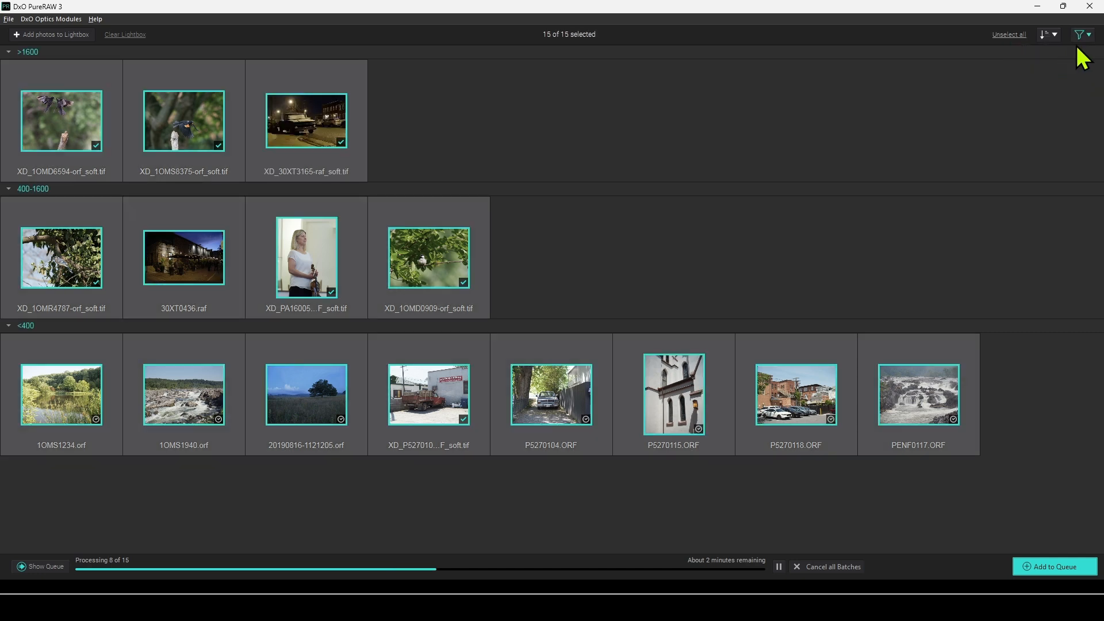
{"action": "left_click", "coordinate": [1081, 42]}
{"action": "left_click", "coordinate": [1064, 74]}
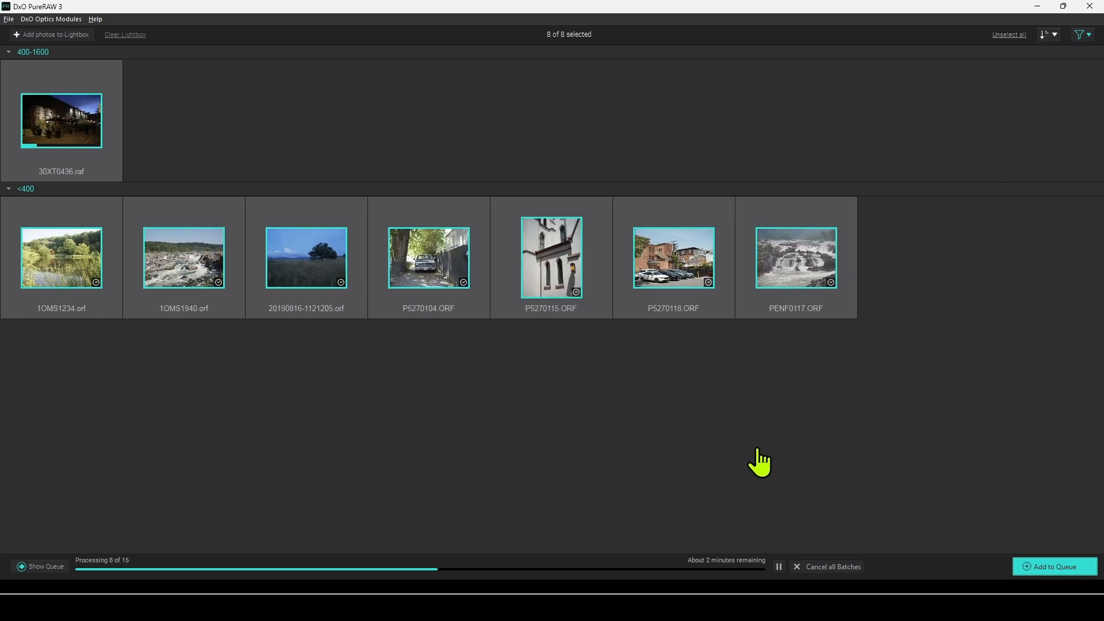
Switch the Lightbox filter to show only processed photos
{"action": "left_click", "coordinate": [1079, 37]}
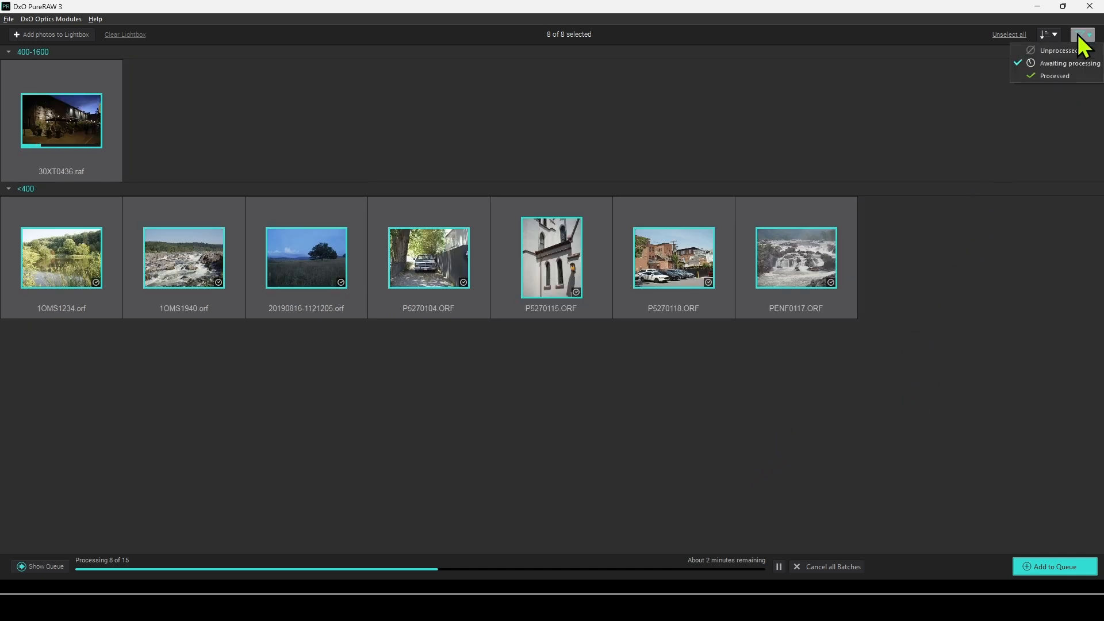
{"action": "left_click", "coordinate": [1054, 75]}
{"action": "left_click", "coordinate": [1083, 35]}
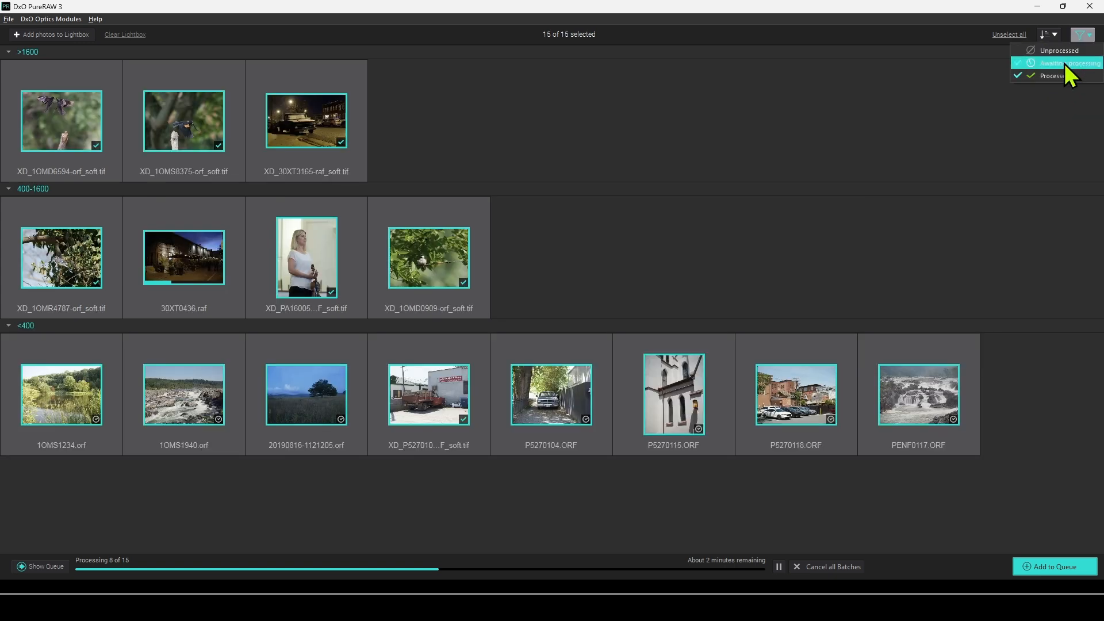
{"action": "left_click", "coordinate": [1065, 63]}
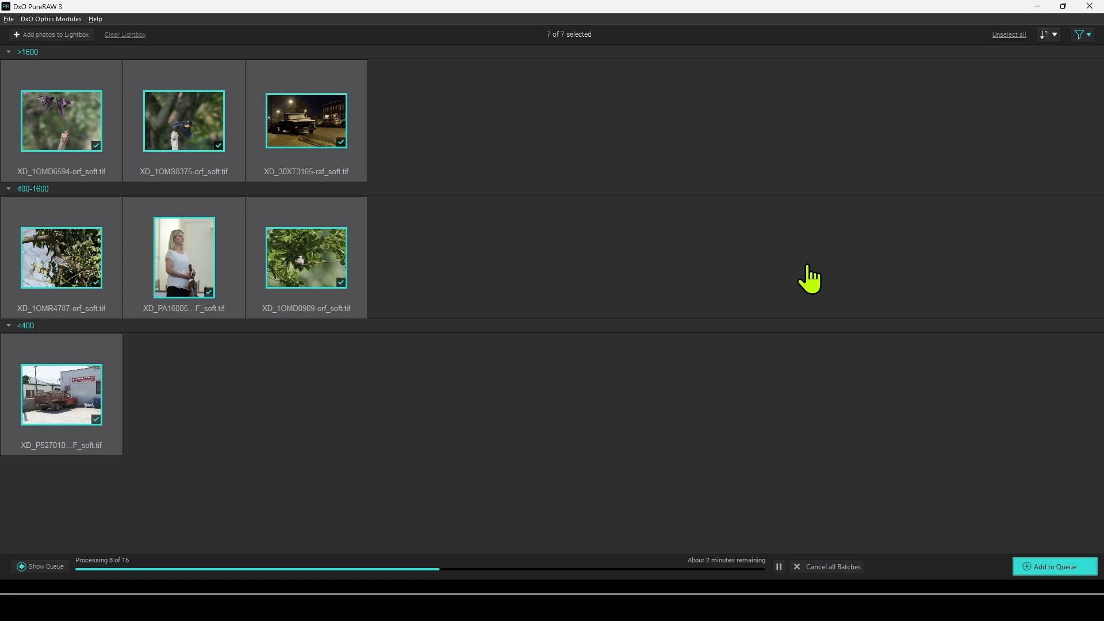
Include the Awaiting processing and Unprocessed photos in the Lightbox filter
{"action": "left_click", "coordinate": [1081, 34]}
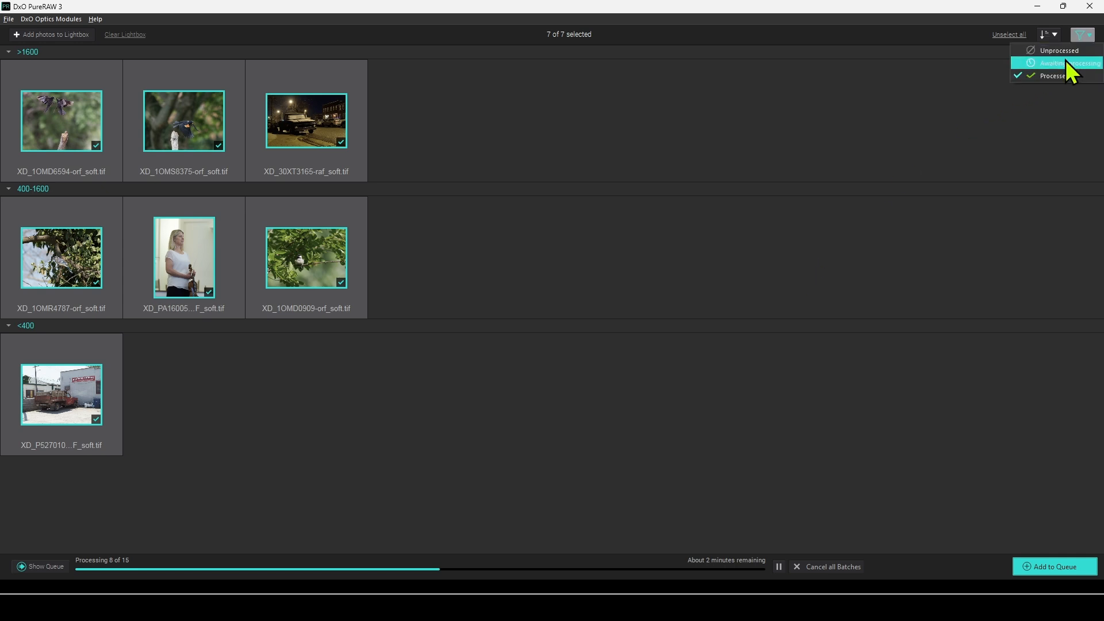
{"action": "left_click", "coordinate": [1067, 62]}
{"action": "left_click", "coordinate": [1090, 35]}
{"action": "left_click", "coordinate": [1076, 51]}
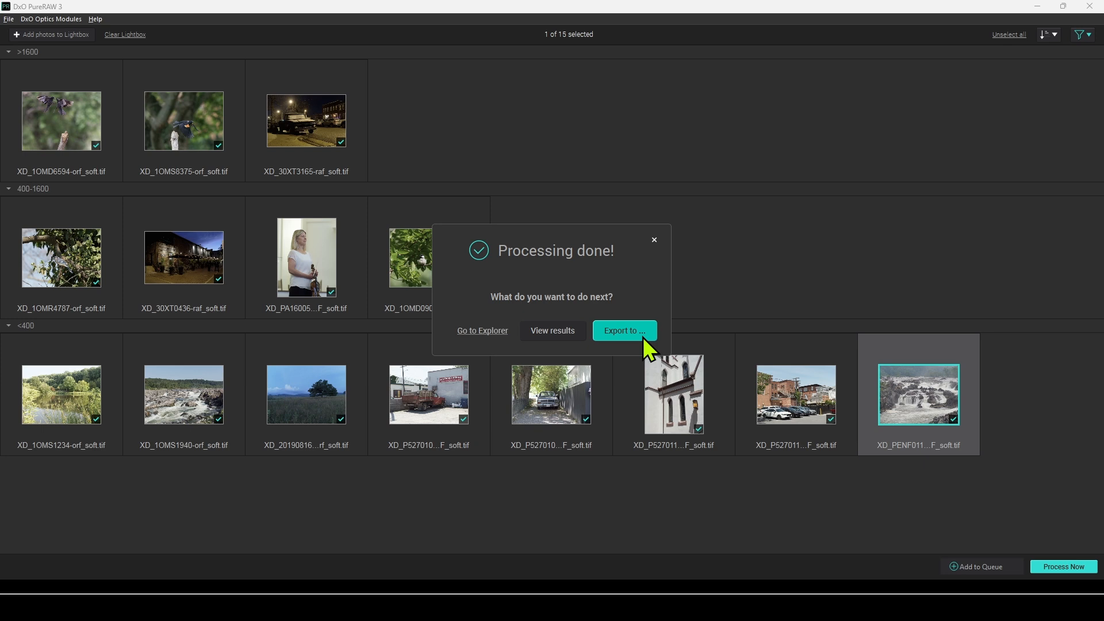
View the processing results, compare original RAW with processed TIFF for PENF0117, and zoom in on the 30XT0436 comparison
{"action": "left_click", "coordinate": [561, 332]}
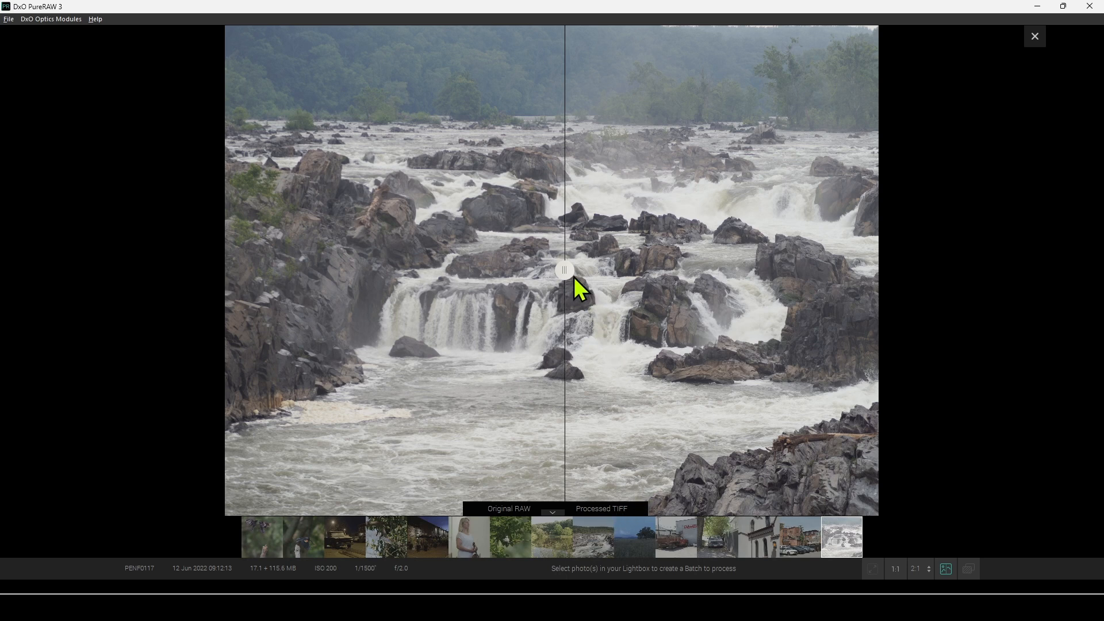
{"action": "mouse_move", "coordinate": [568, 272]}
{"action": "left_mouse_down"}
{"action": "mouse_move", "coordinate": [405, 270]}
{"action": "mouse_move", "coordinate": [592, 276]}
{"action": "mouse_move", "coordinate": [562, 281]}
{"action": "left_mouse_up"}
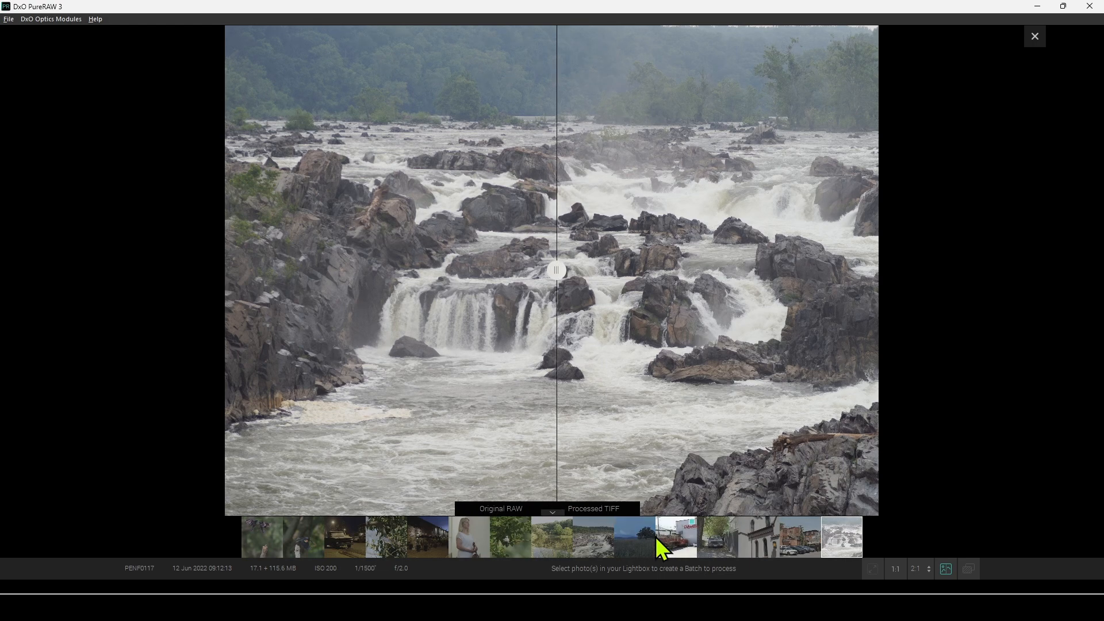
{"action": "left_click", "coordinate": [421, 539]}
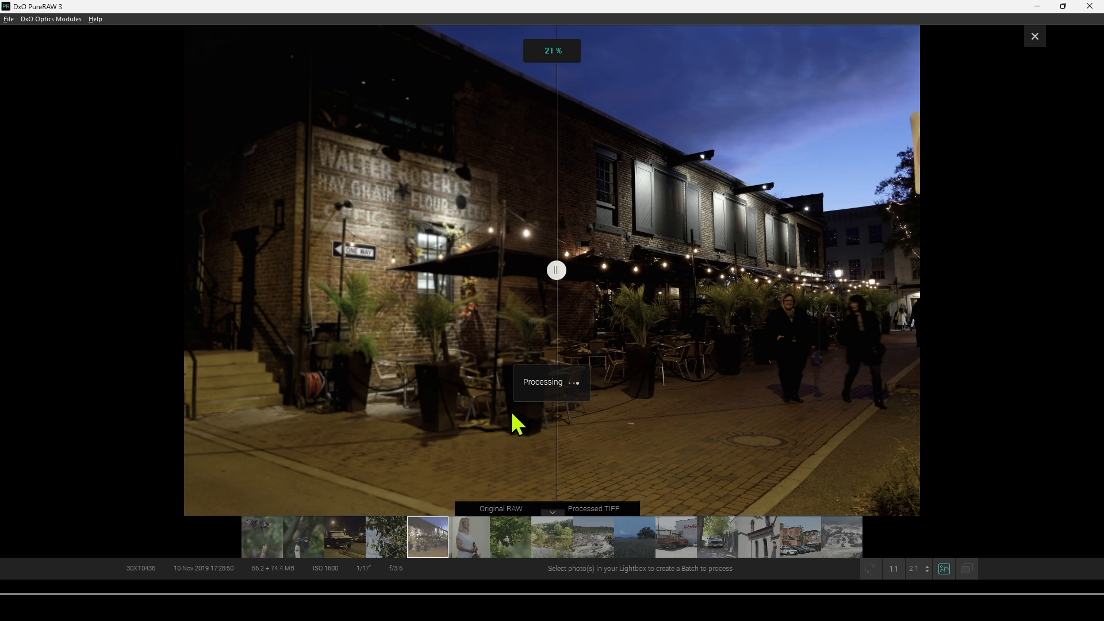
{"action": "scroll", "coordinate": [583, 227], "scroll_direction": "up", "scroll_amount": 4}
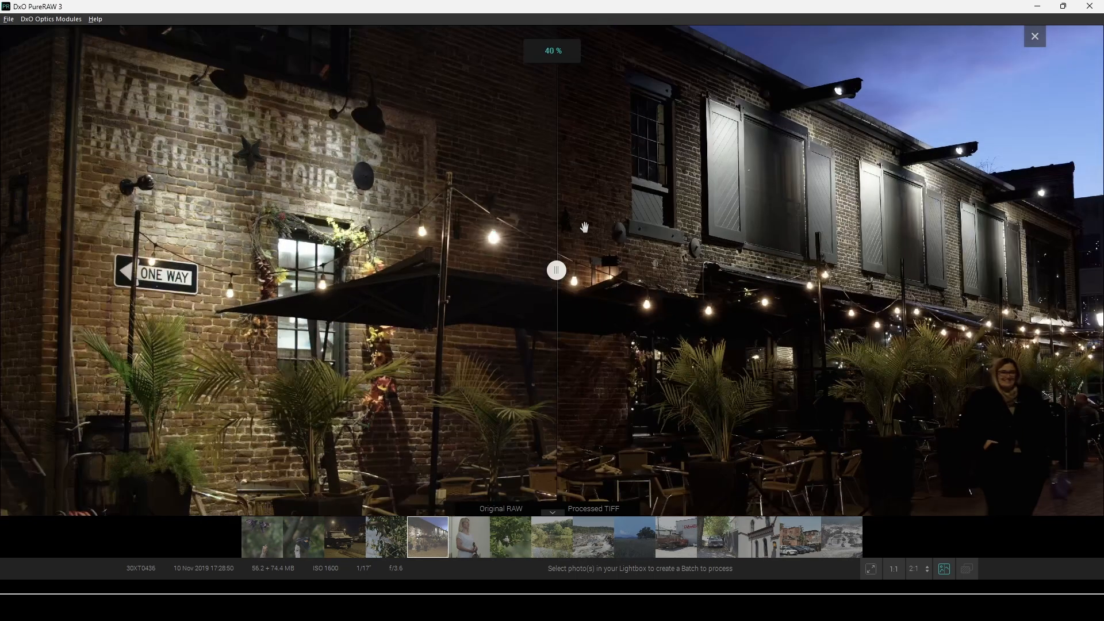
Compare the original RAW with the processed TIFF of 30XT0436 at 200% around the brick wall and window, then return to the Lightbox
{"action": "scroll", "coordinate": [584, 227], "scroll_direction": "up", "scroll_amount": 10}
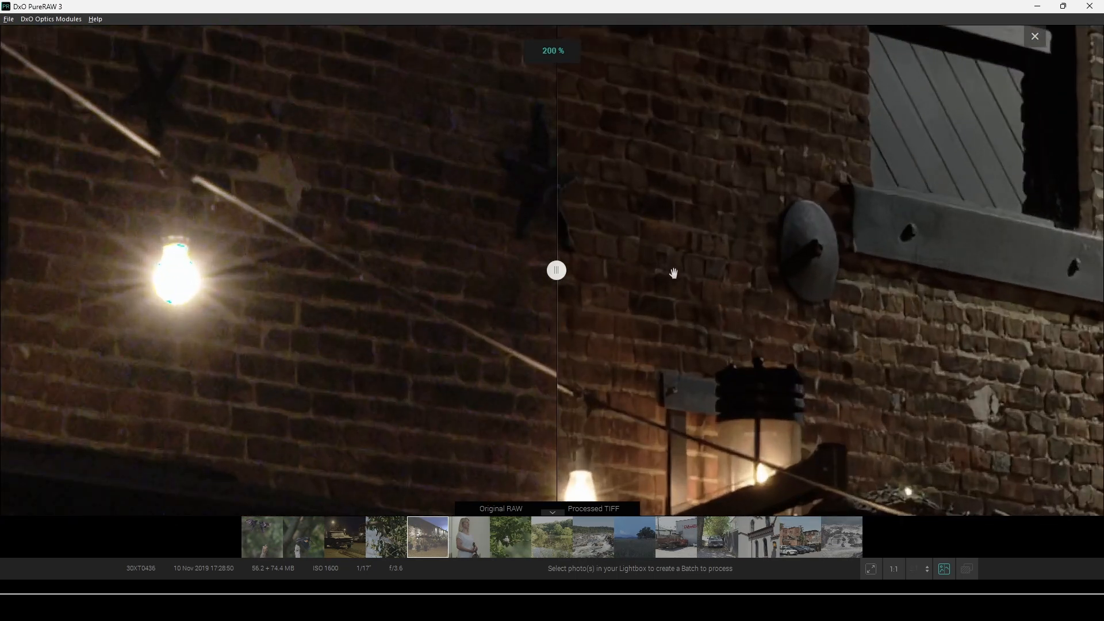
{"action": "left_click_drag", "start_coordinate": [767, 279], "coordinate": [558, 360]}
{"action": "left_click_drag", "start_coordinate": [557, 278], "coordinate": [883, 321]}
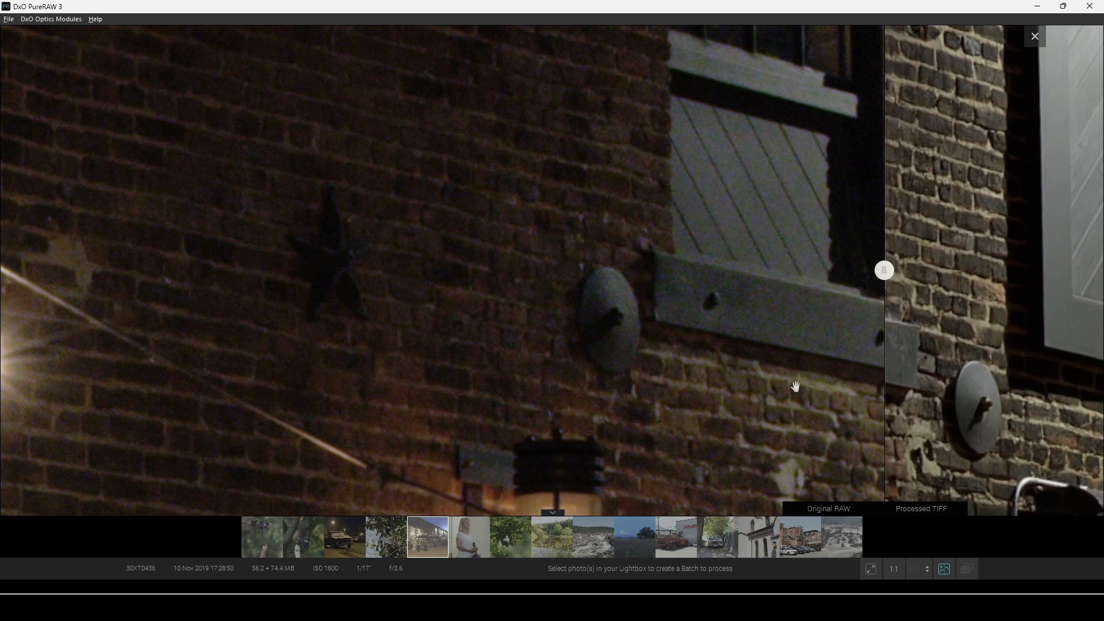
{"action": "left_click_drag", "start_coordinate": [884, 271], "coordinate": [476, 270]}
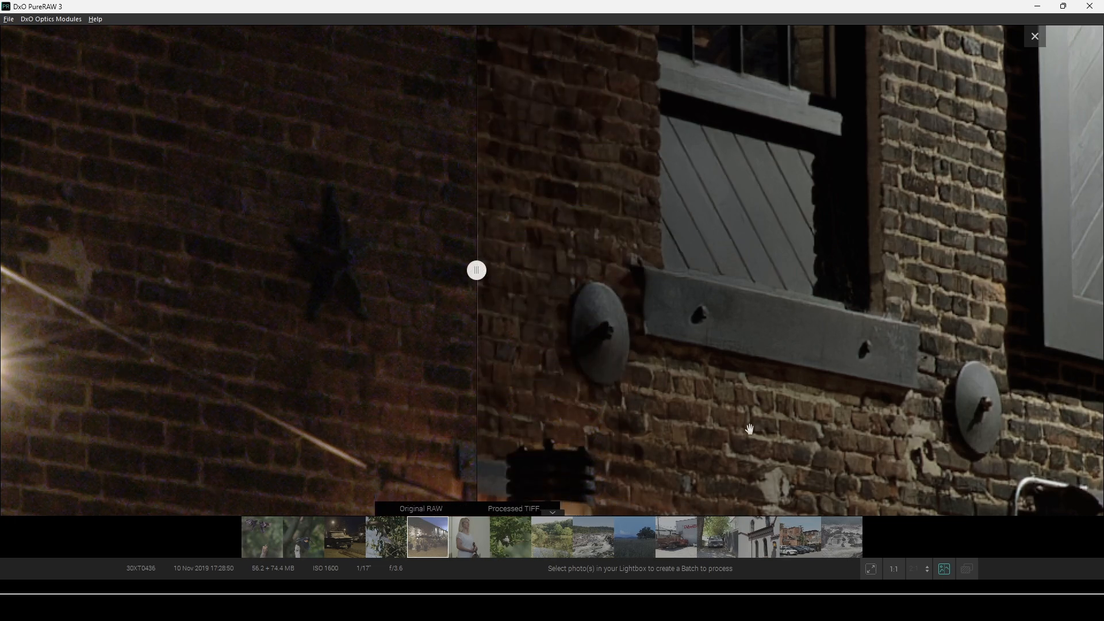
{"action": "scroll", "coordinate": [740, 421], "scroll_direction": "down", "scroll_amount": 4}
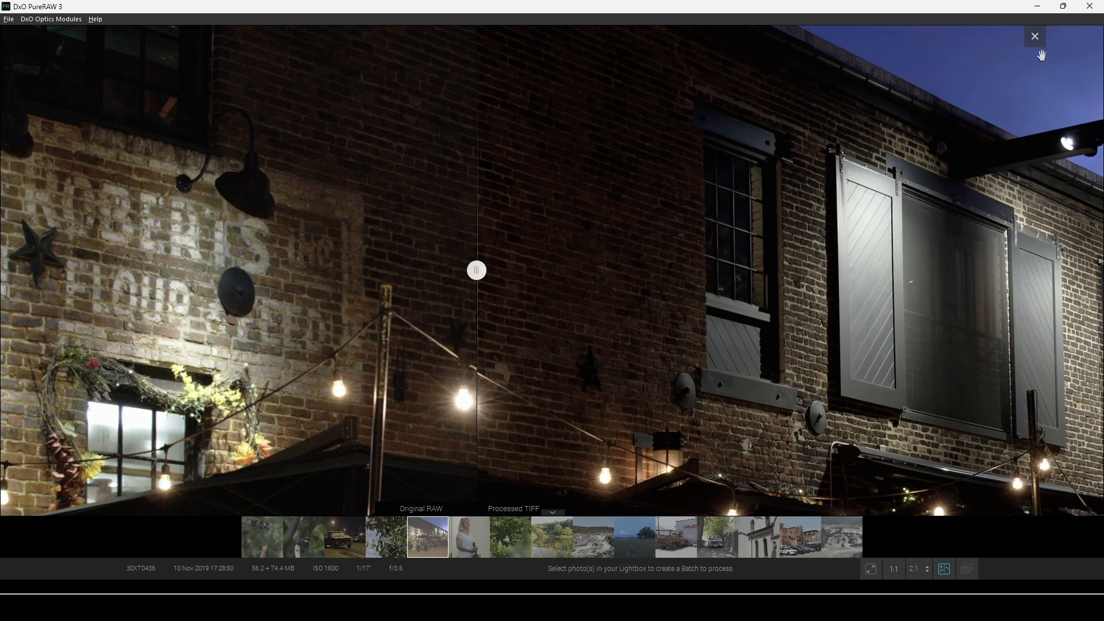
{"action": "left_click", "coordinate": [1035, 37]}
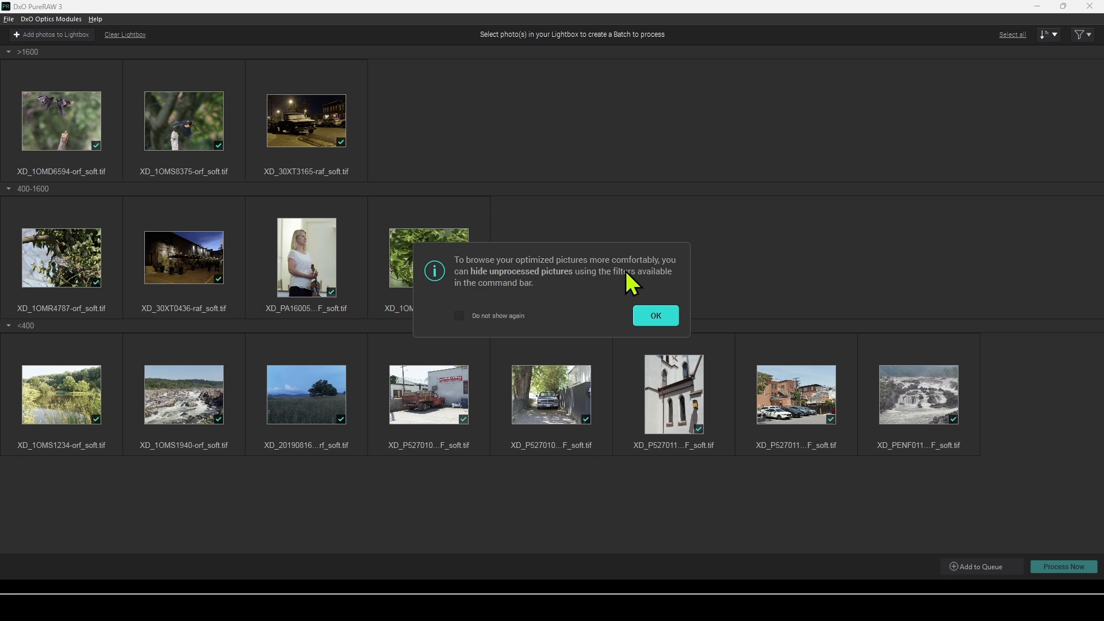
{"action": "left_click", "coordinate": [641, 322]}
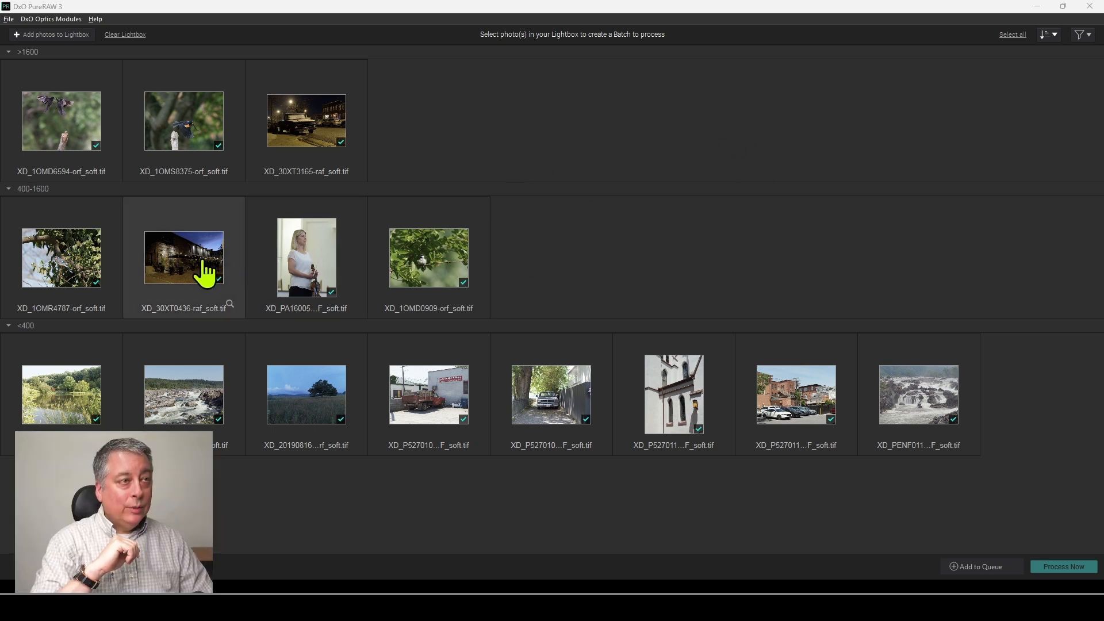
Set up processing for the XD_30XT0436 night photo alone, with lens softness correction turned off
{"action": "left_click", "coordinate": [233, 270]}
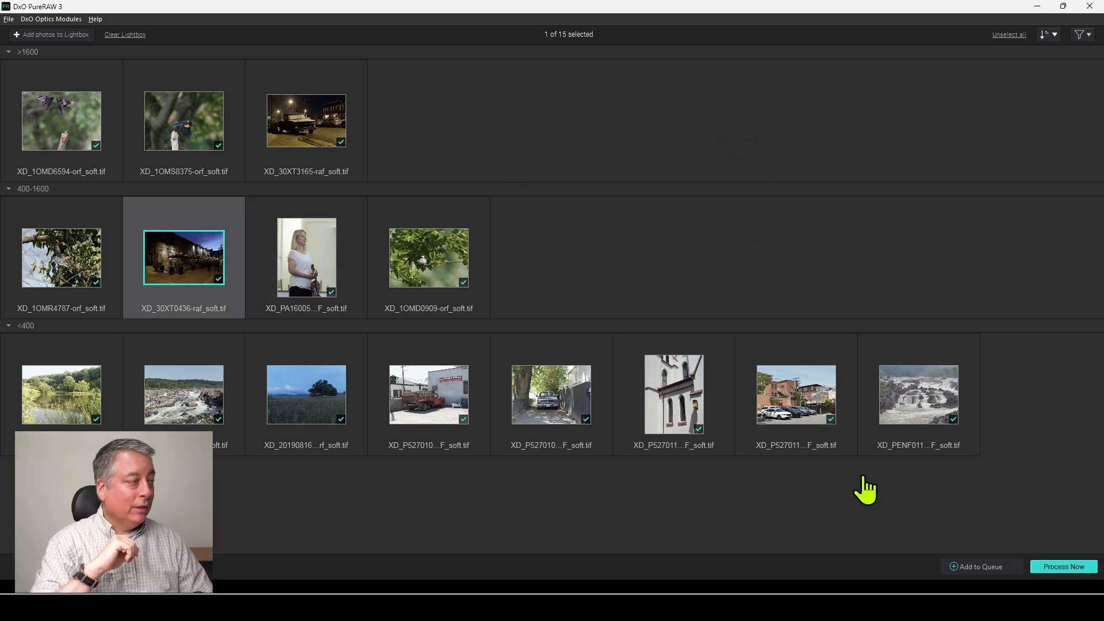
{"action": "left_click", "coordinate": [1044, 567]}
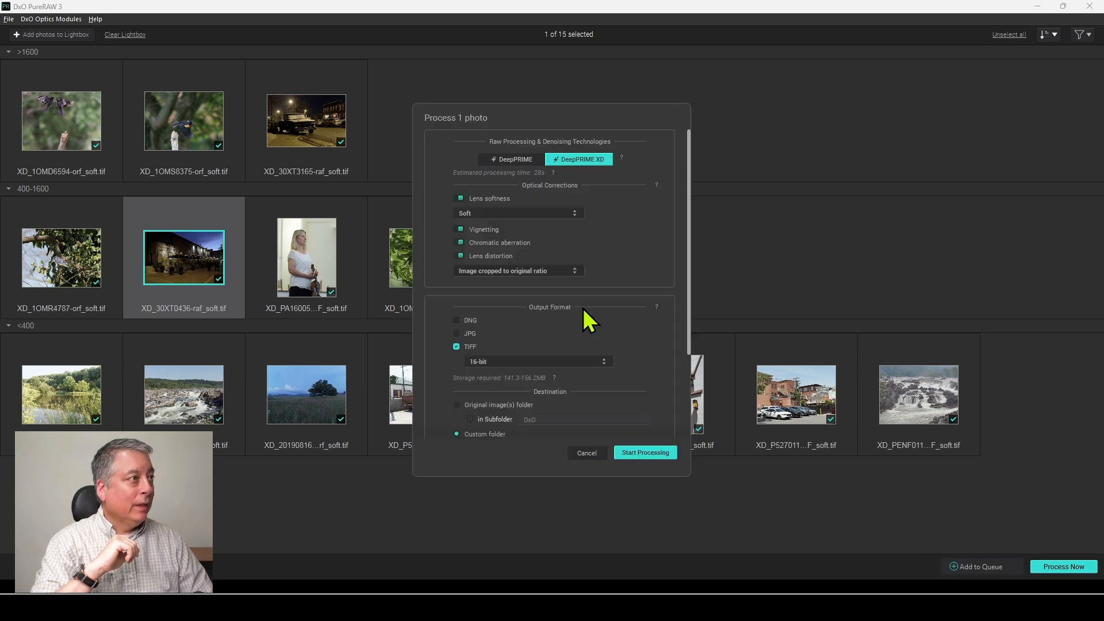
{"action": "left_click", "coordinate": [460, 198]}
Set the custom file name suffix to "off" and start processing the photo
{"action": "scroll", "coordinate": [614, 249], "scroll_direction": "down", "scroll_amount": 1}
{"action": "scroll", "coordinate": [614, 248], "scroll_direction": "down", "scroll_amount": 2}
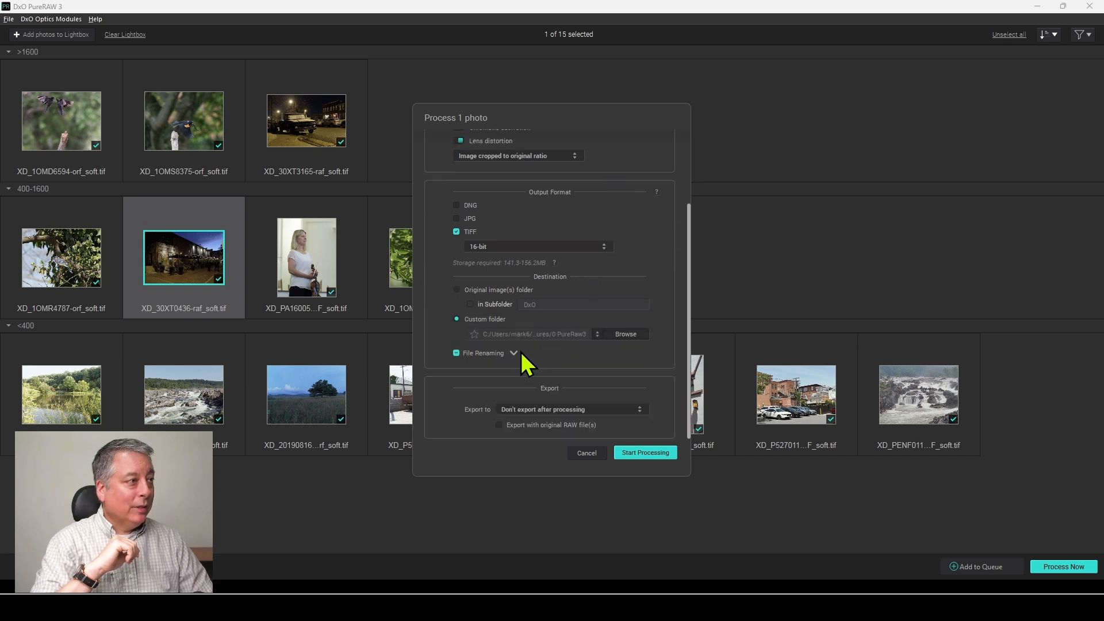
{"action": "left_click", "coordinate": [514, 353]}
{"action": "scroll", "coordinate": [598, 383], "scroll_direction": "down", "scroll_amount": 2}
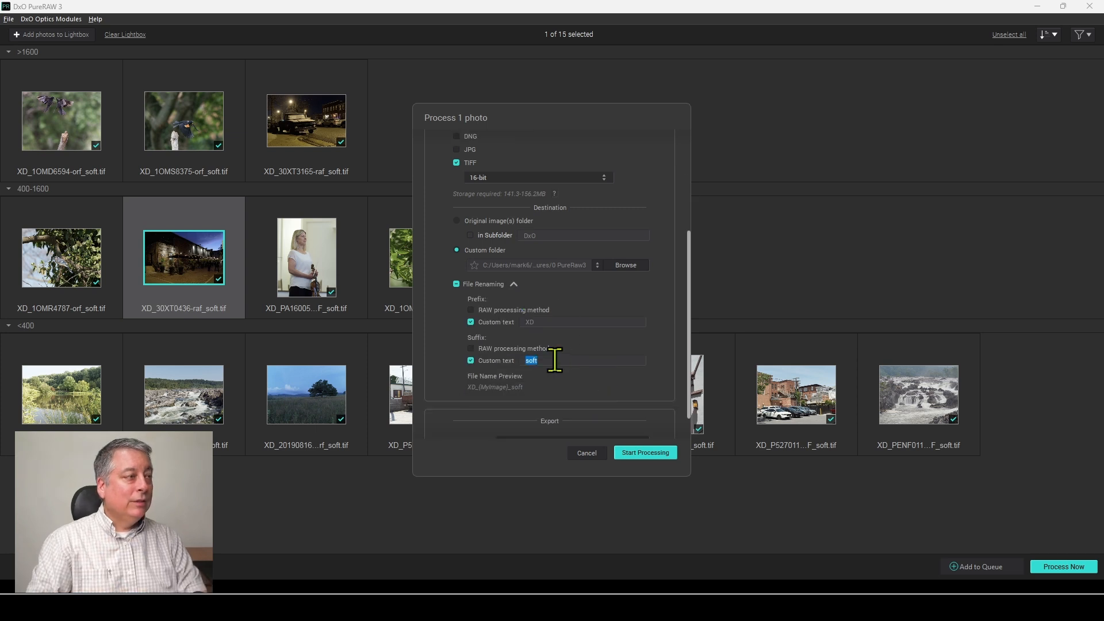
{"action": "type", "text": "of"}
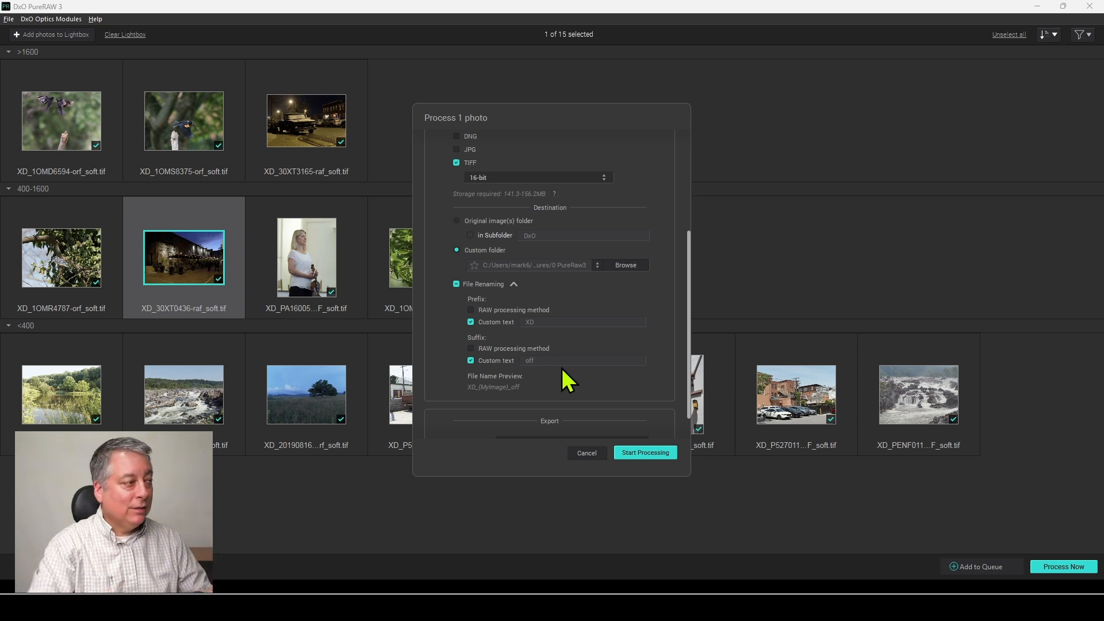
{"action": "left_click", "coordinate": [637, 453]}
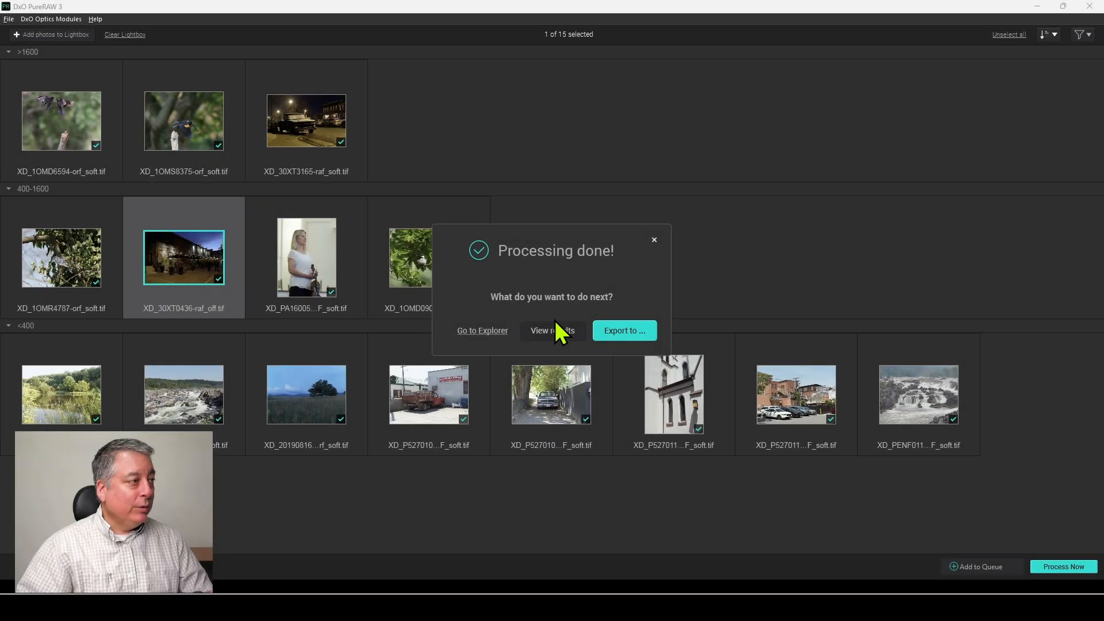
View the new result and compare the original RAW with the processed TIFF at 200% around the window and brick wall
{"action": "left_click", "coordinate": [556, 328]}
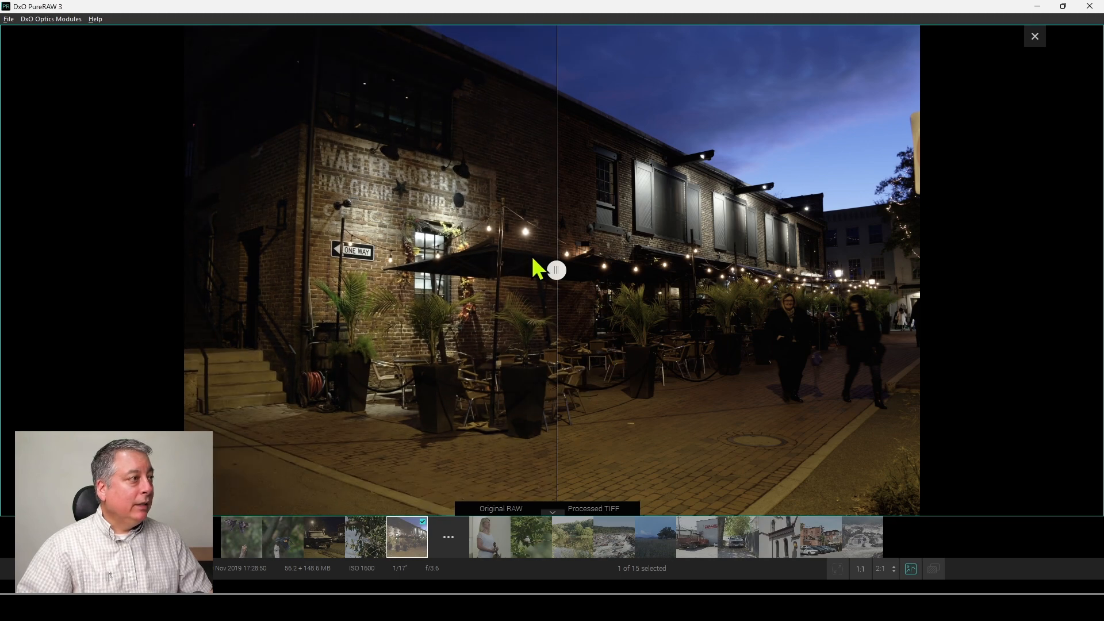
{"action": "scroll", "coordinate": [603, 198], "scroll_direction": "up", "scroll_amount": 3}
{"action": "scroll", "coordinate": [656, 239], "scroll_direction": "up", "scroll_amount": 4}
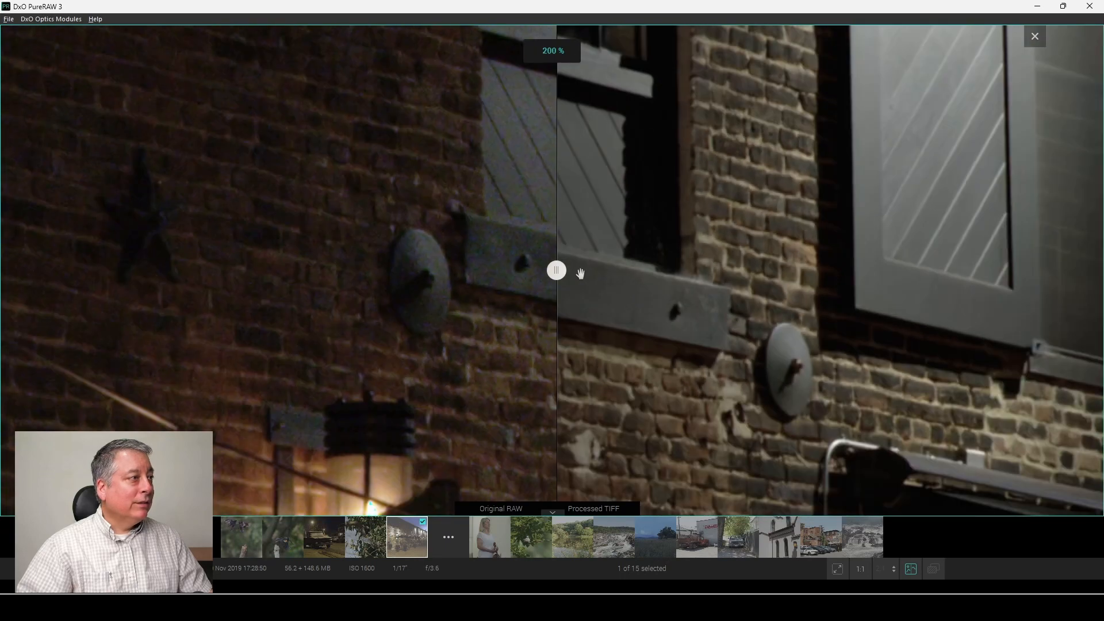
{"action": "left_click_drag", "start_coordinate": [557, 274], "coordinate": [374, 273]}
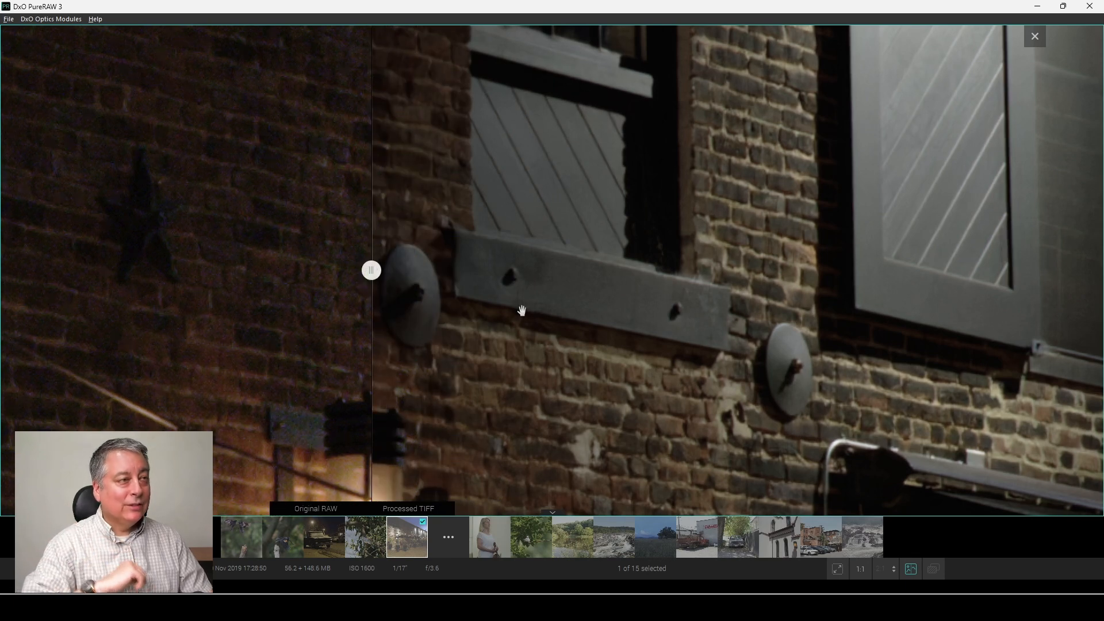
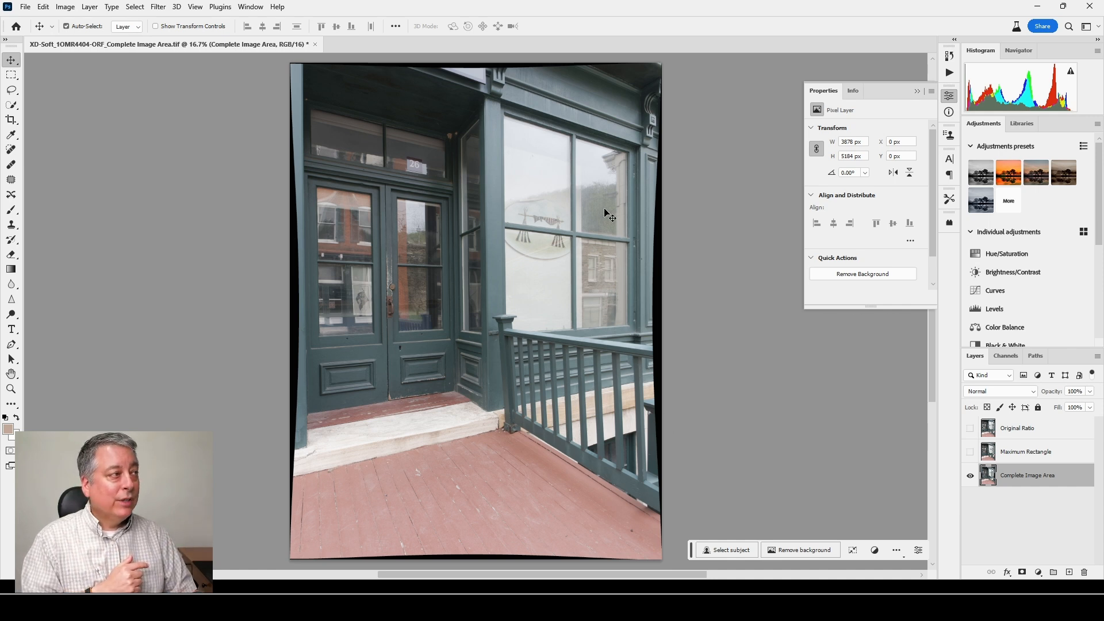
In Photoshop, show the Maximum Rectangle and Original Ratio layers and select each to compare their framing and pixel dimensions
{"action": "left_click", "coordinate": [970, 452]}
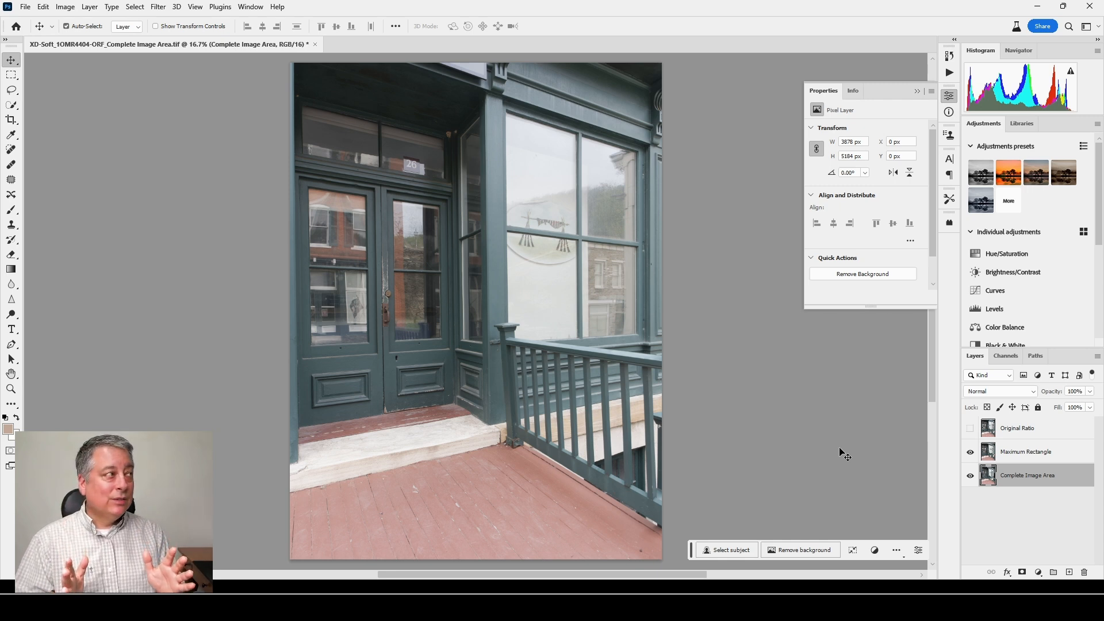
{"action": "left_click", "coordinate": [1026, 450]}
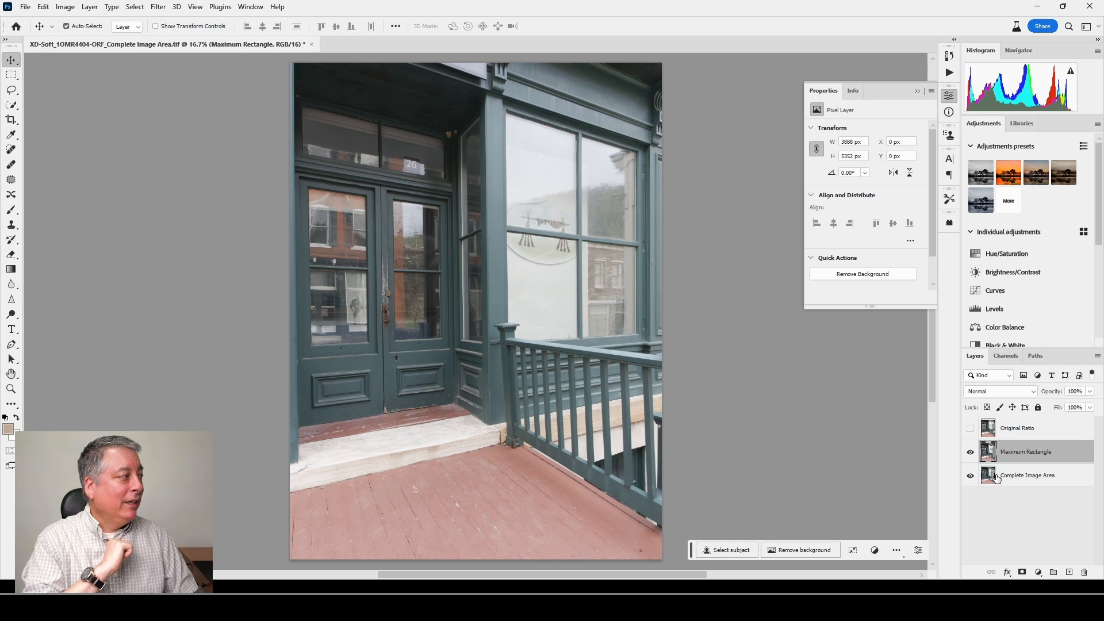
{"action": "left_click", "coordinate": [971, 428]}
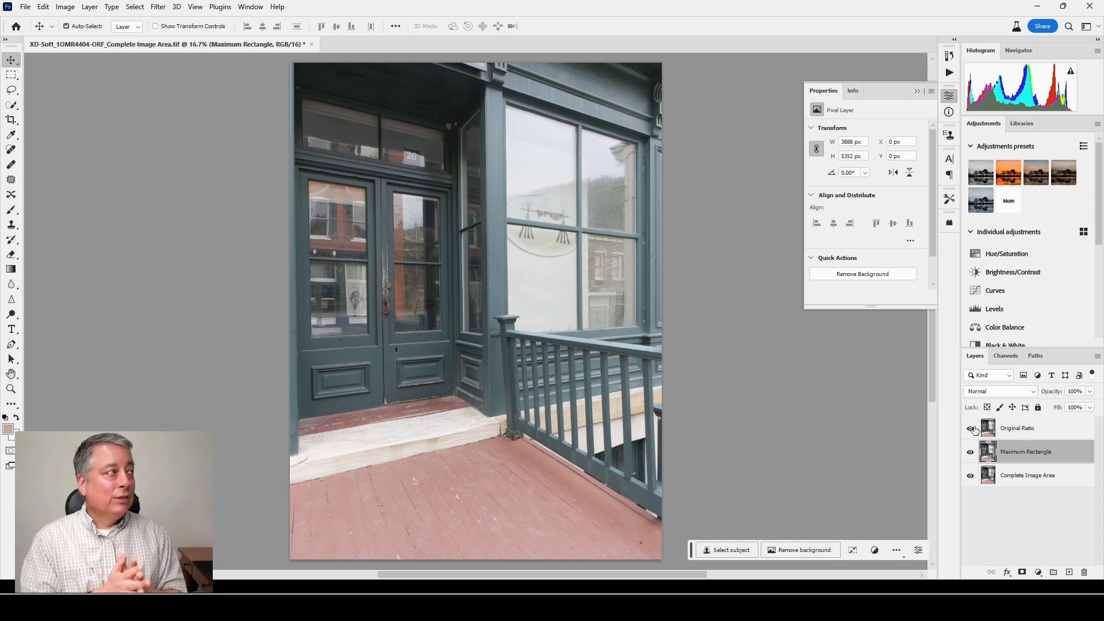
{"action": "left_click", "coordinate": [1001, 427]}
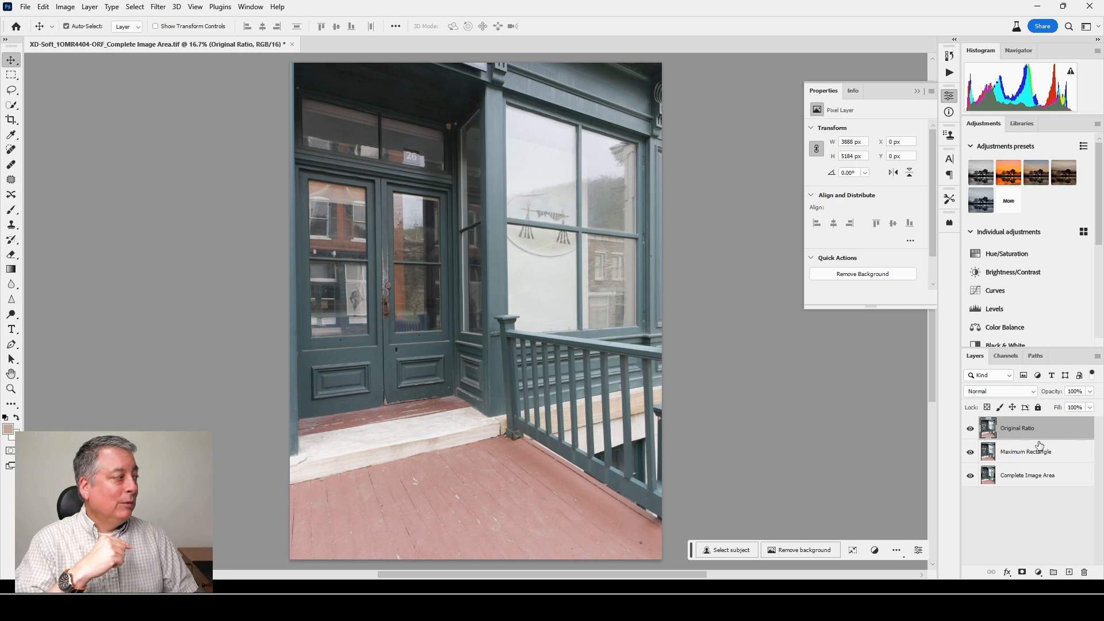
{"action": "left_click", "coordinate": [1031, 456]}
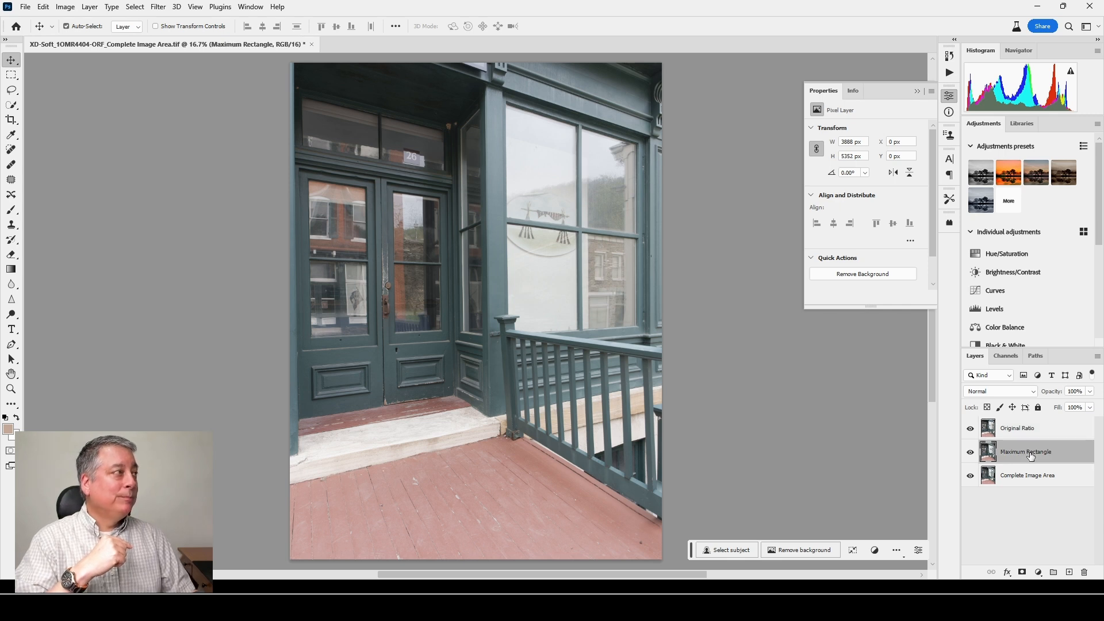
Calculate the height difference between the Maximum Rectangle and Original Ratio layers in Calculator by subtracting 5184 from 5352
{"action": "left_click", "coordinate": [970, 430]}
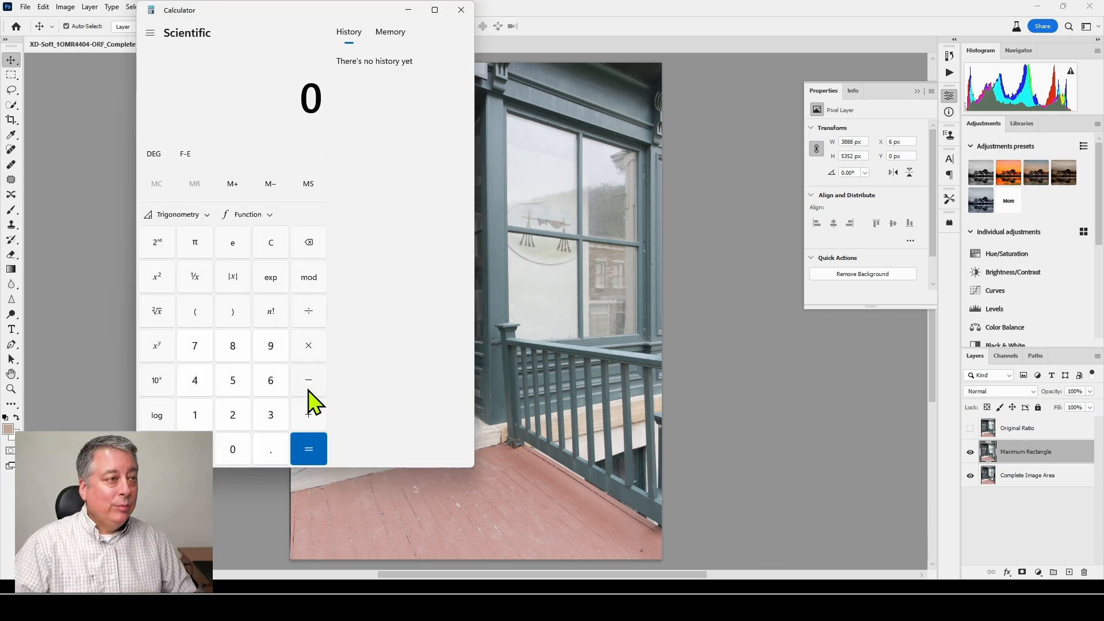
{"action": "left_click", "coordinate": [232, 384]}
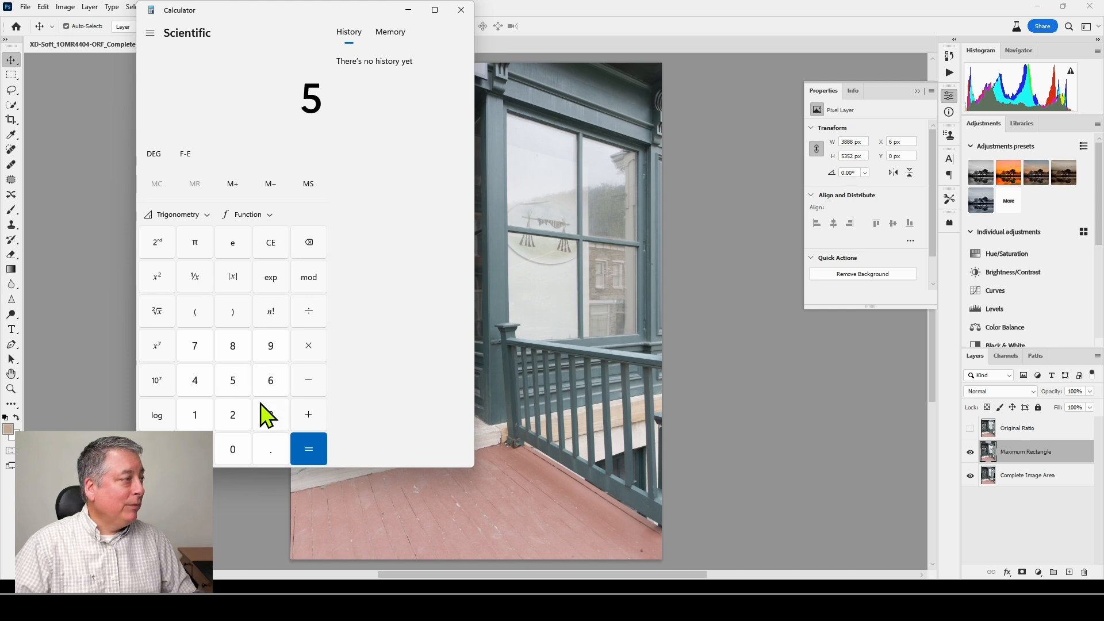
{"action": "left_click", "coordinate": [262, 412]}
{"action": "left_click", "coordinate": [237, 384]}
{"action": "left_click", "coordinate": [238, 416]}
{"action": "left_click", "coordinate": [297, 385]}
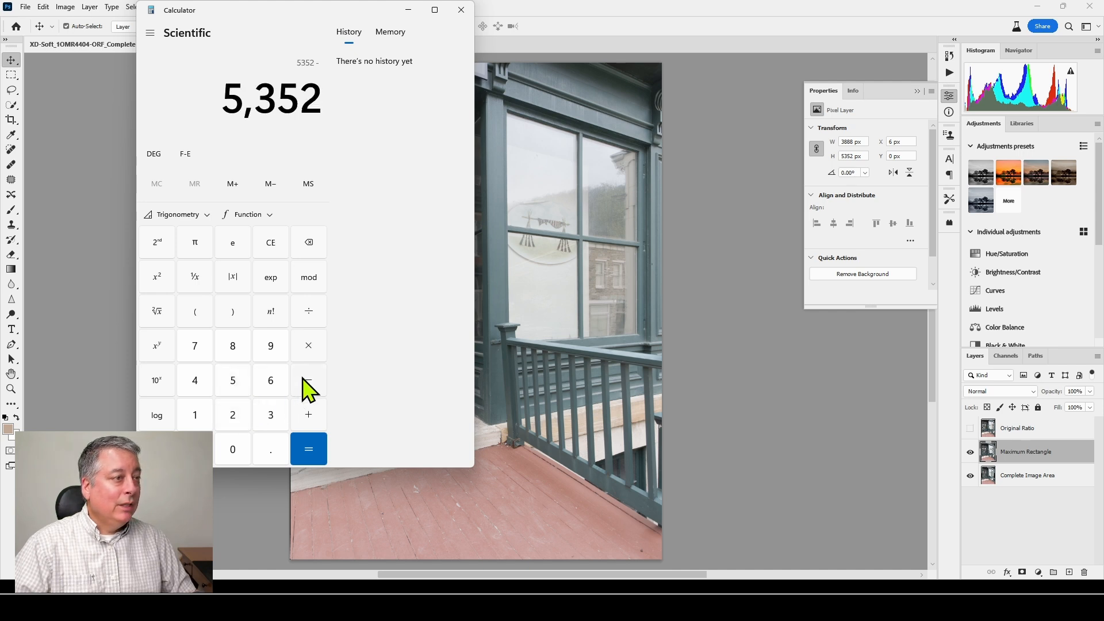
{"action": "left_click", "coordinate": [970, 429]}
{"action": "left_click", "coordinate": [1013, 433]}
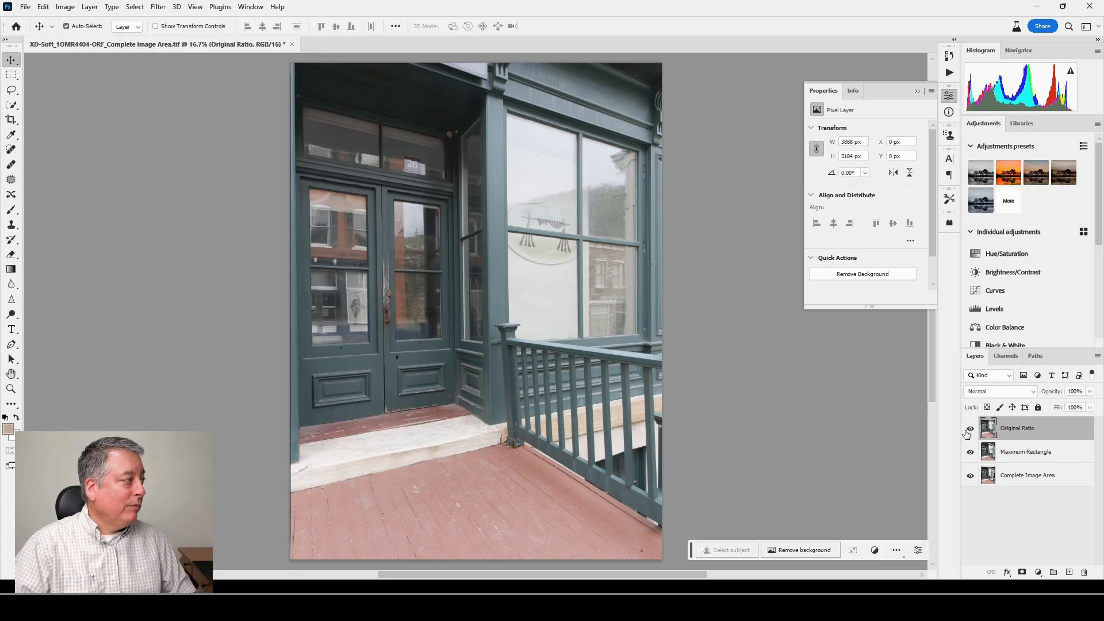
{"action": "key", "text": "alt+Tab"}
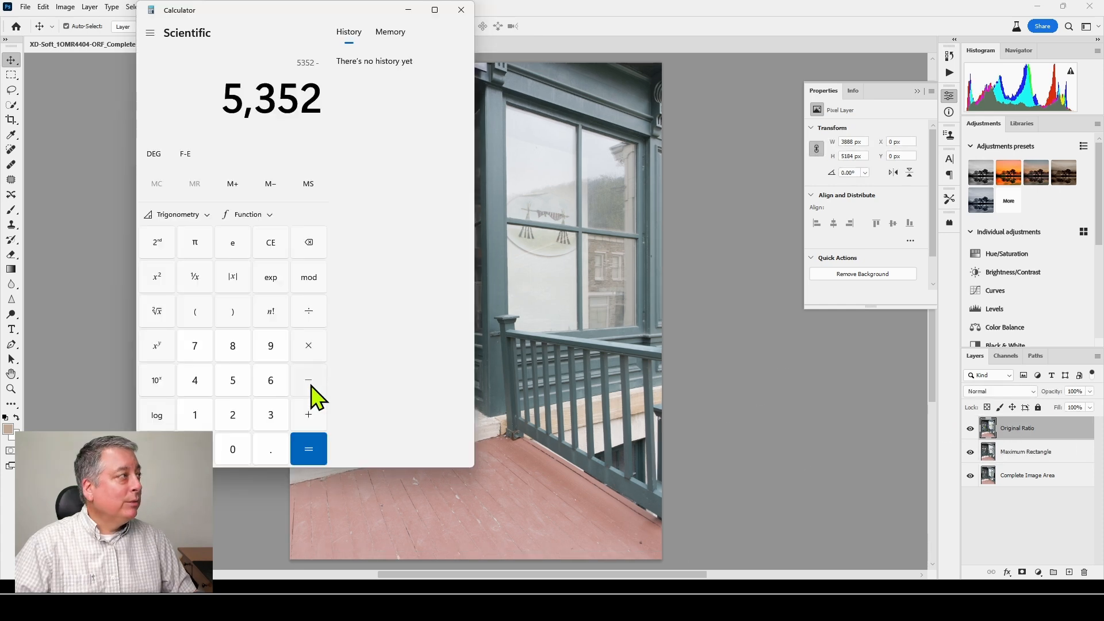
{"action": "type", "text": "5184"}
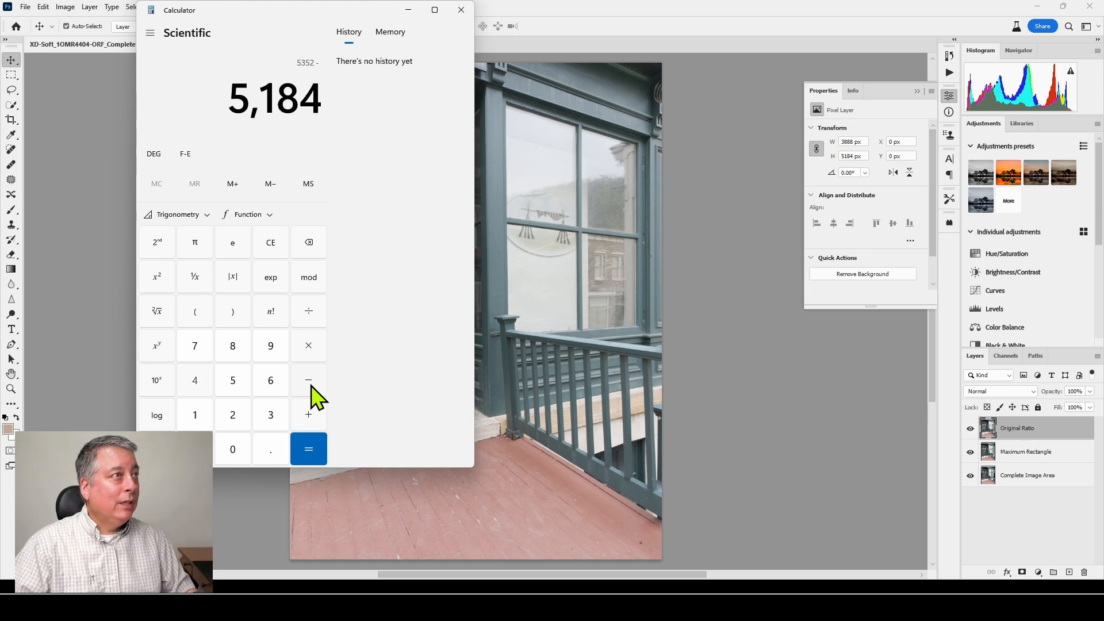
{"action": "key", "text": "Return"}
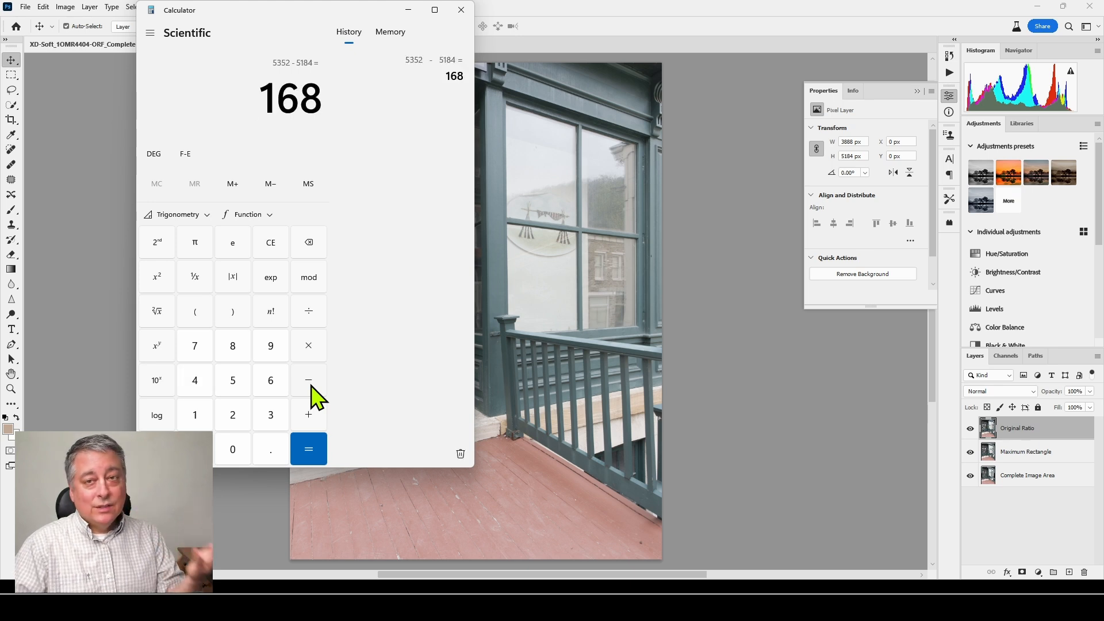
Multiply the height difference by the 3888 px image width to calculate the extra pixels in the Maximum Rectangle layer
{"action": "type", "text": "*"}
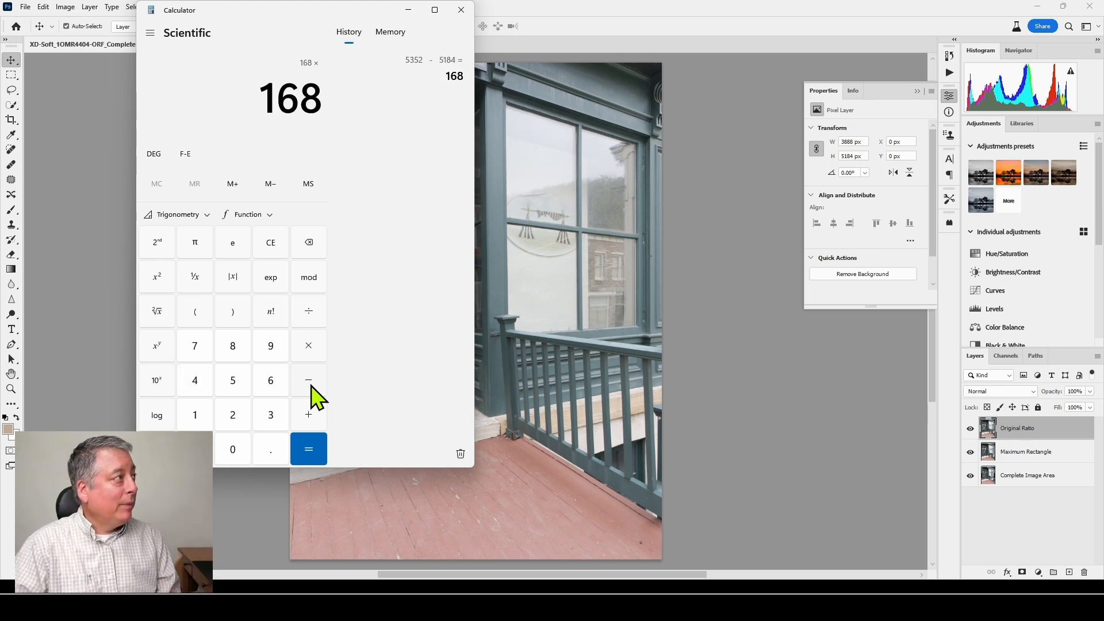
{"action": "type", "text": "3888"}
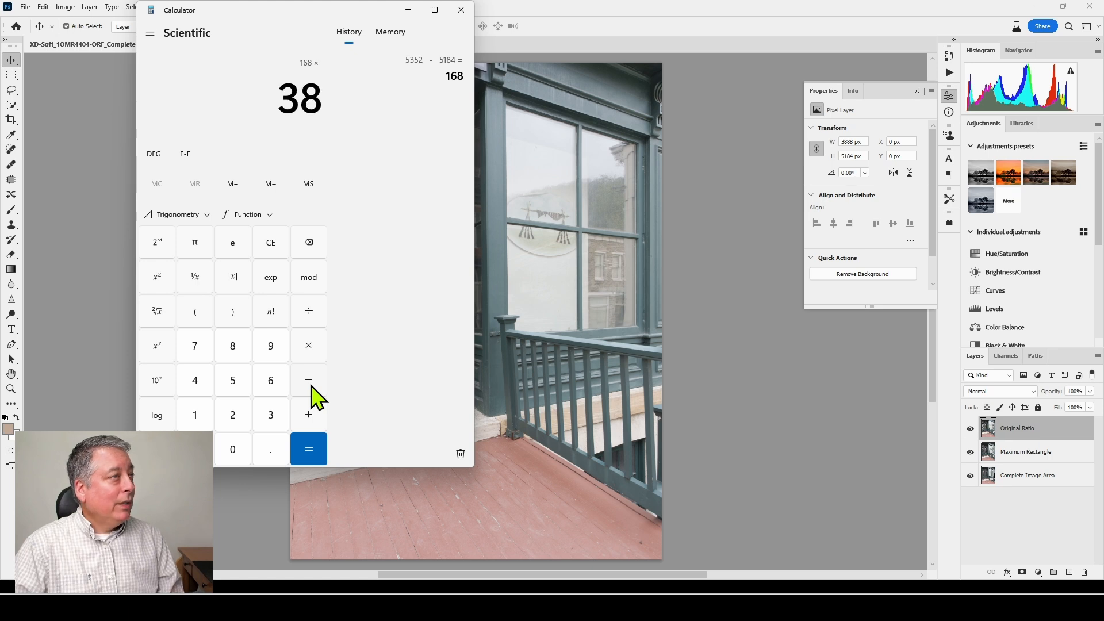
{"action": "key", "text": "Return"}
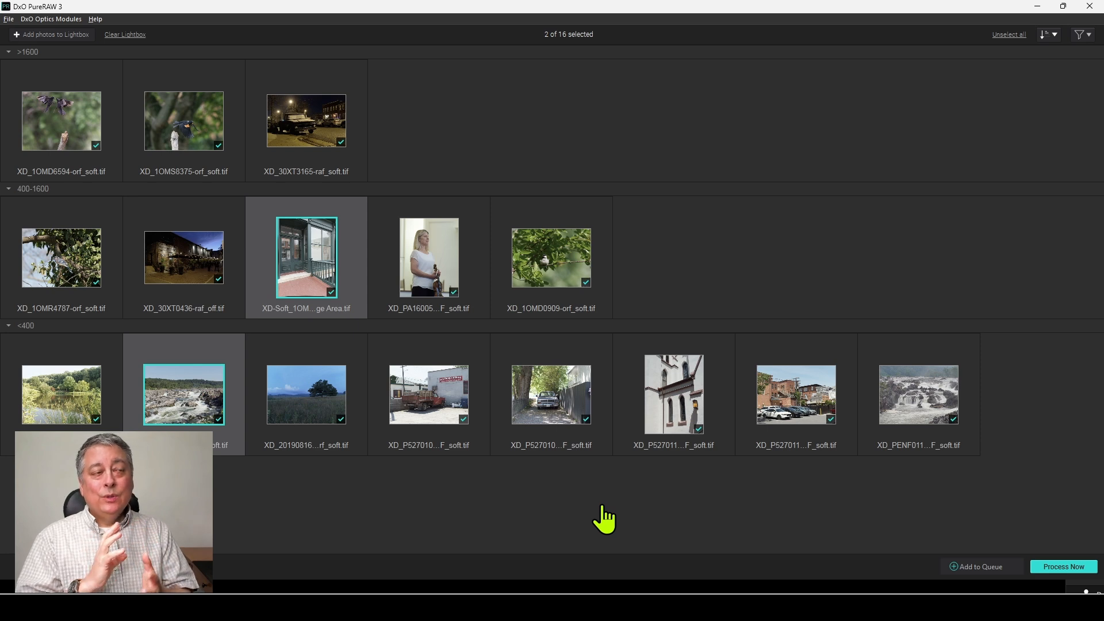
In DxO PureRAW, open the processing settings for the two selected photos and turn off lens distortion and lens softness corrections
{"action": "left_click", "coordinate": [1034, 567]}
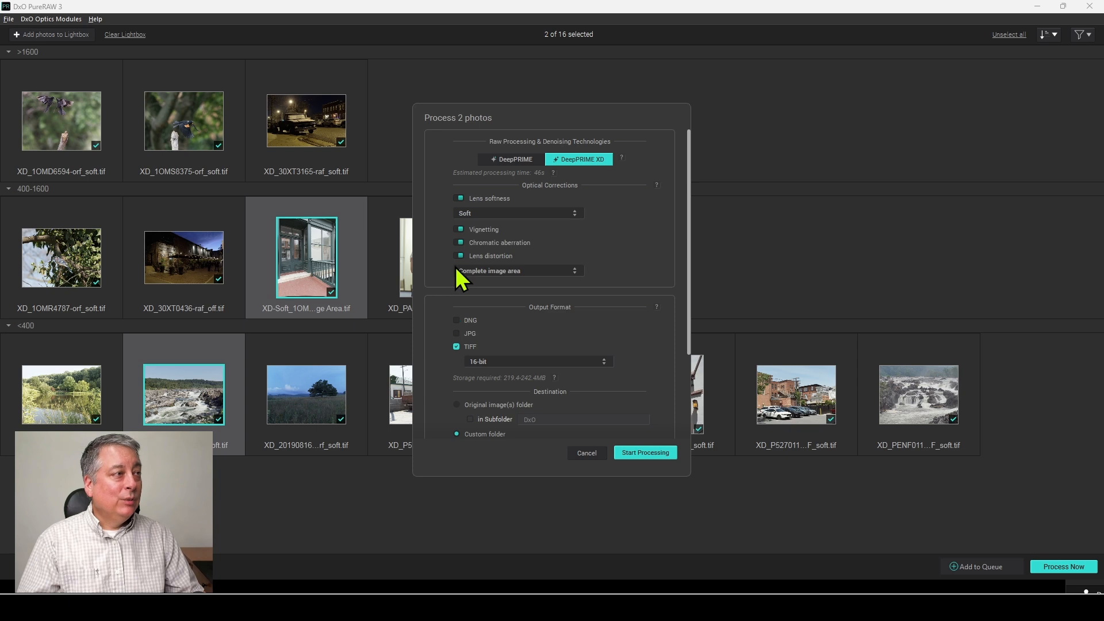
{"action": "left_click", "coordinate": [460, 256]}
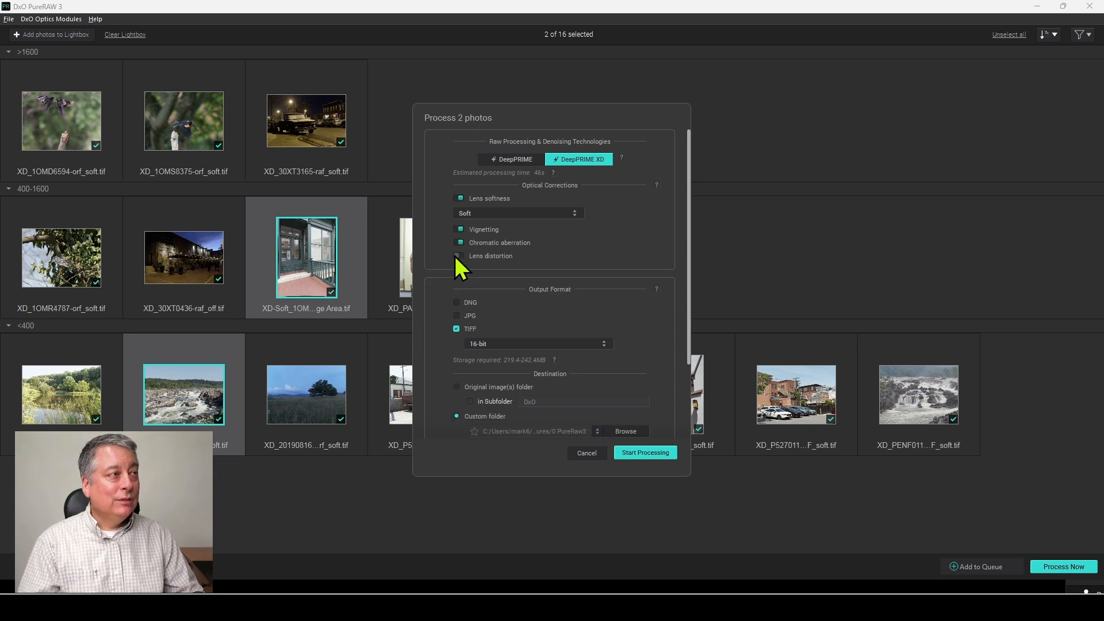
{"action": "left_click", "coordinate": [460, 199]}
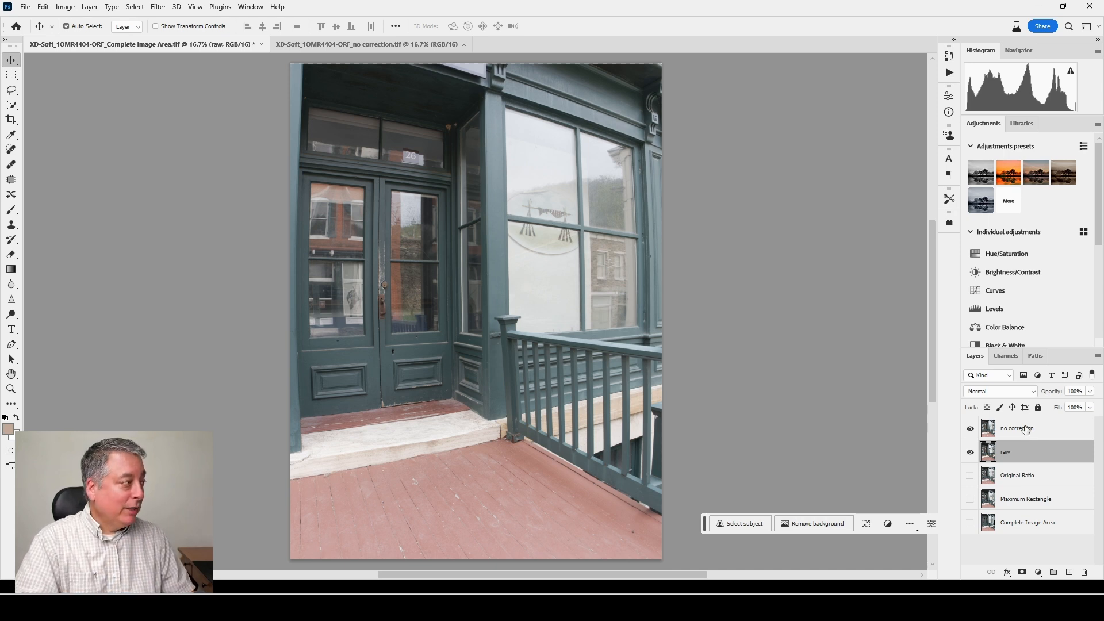
In Photoshop, select the no correction and raw layers and auto-align them
{"action": "left_click", "coordinate": [1026, 429], "text": "shift"}
{"action": "left_click", "coordinate": [44, 7]}
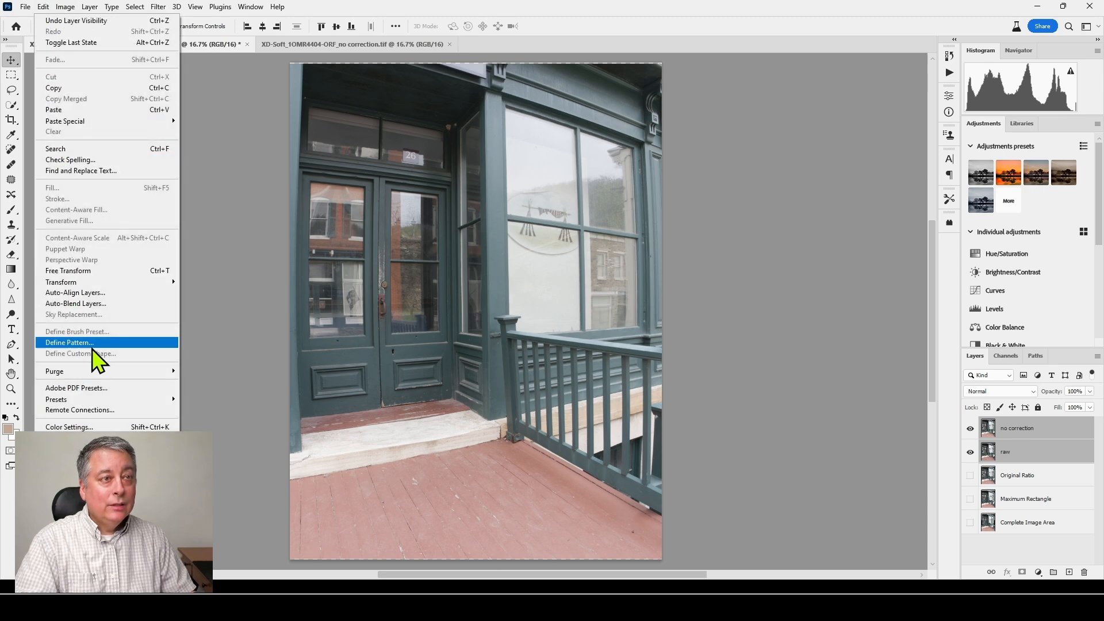
{"action": "left_click", "coordinate": [96, 293]}
{"action": "left_click", "coordinate": [1073, 281]}
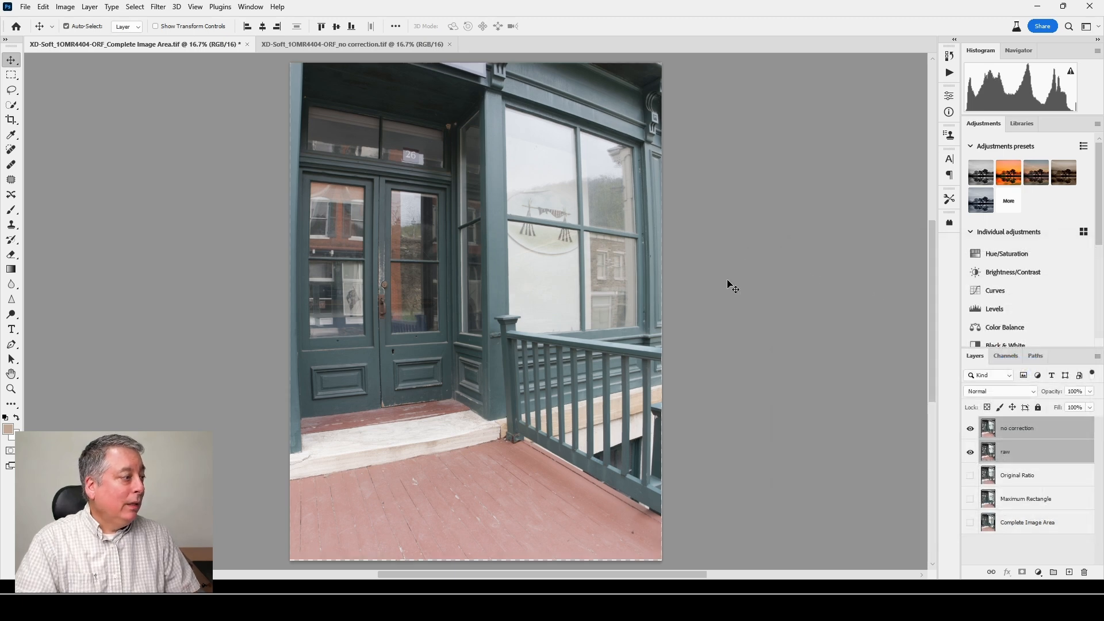
Toggle the visibility of the no correction layer repeatedly to compare it with the raw layer
{"action": "left_click", "coordinate": [970, 431]}
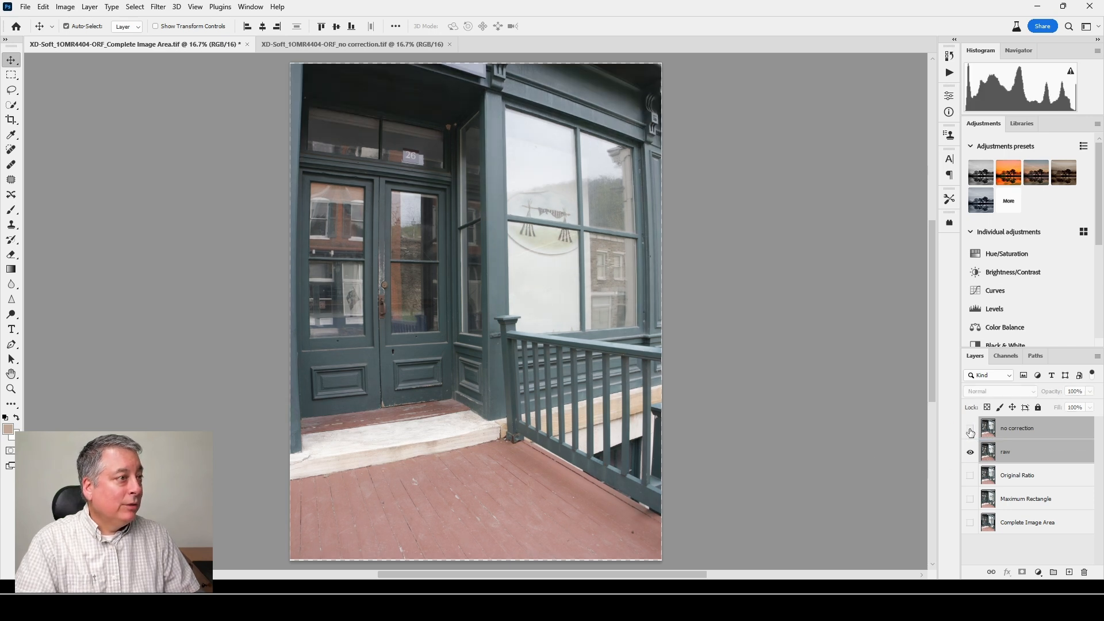
{"action": "left_click", "coordinate": [970, 431]}
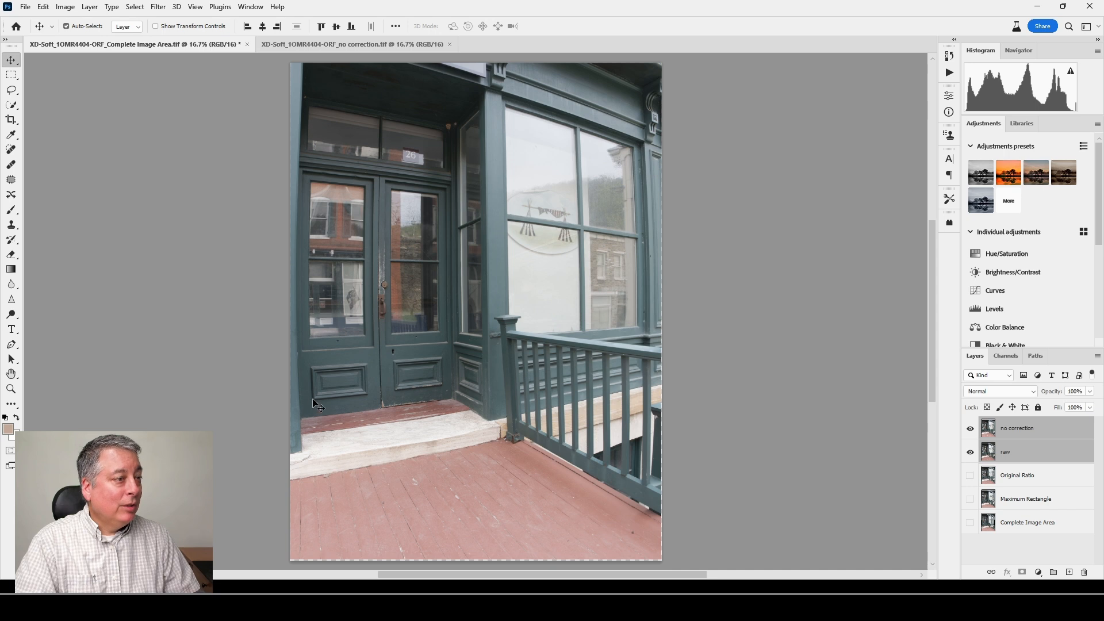
{"action": "left_click", "coordinate": [970, 430]}
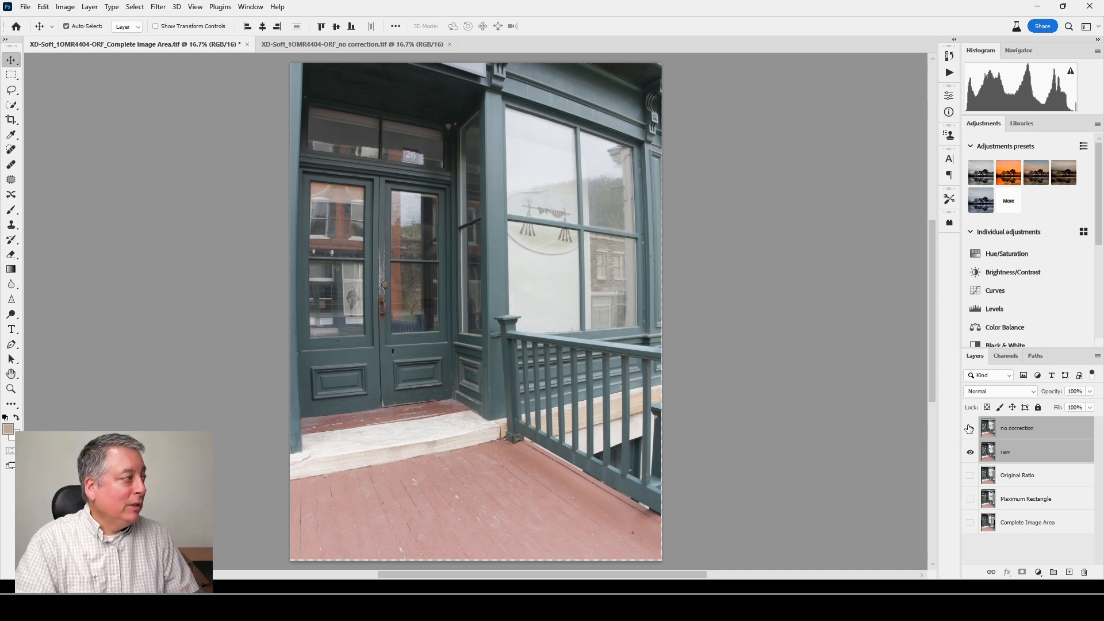
{"action": "left_click", "coordinate": [969, 431]}
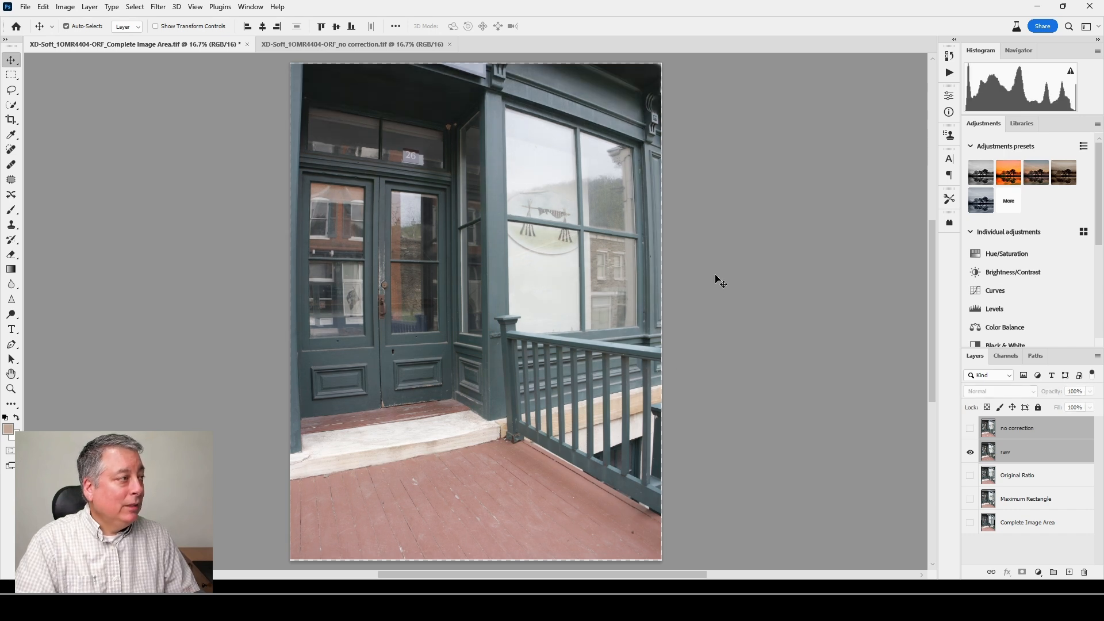
{"action": "left_click", "coordinate": [971, 430]}
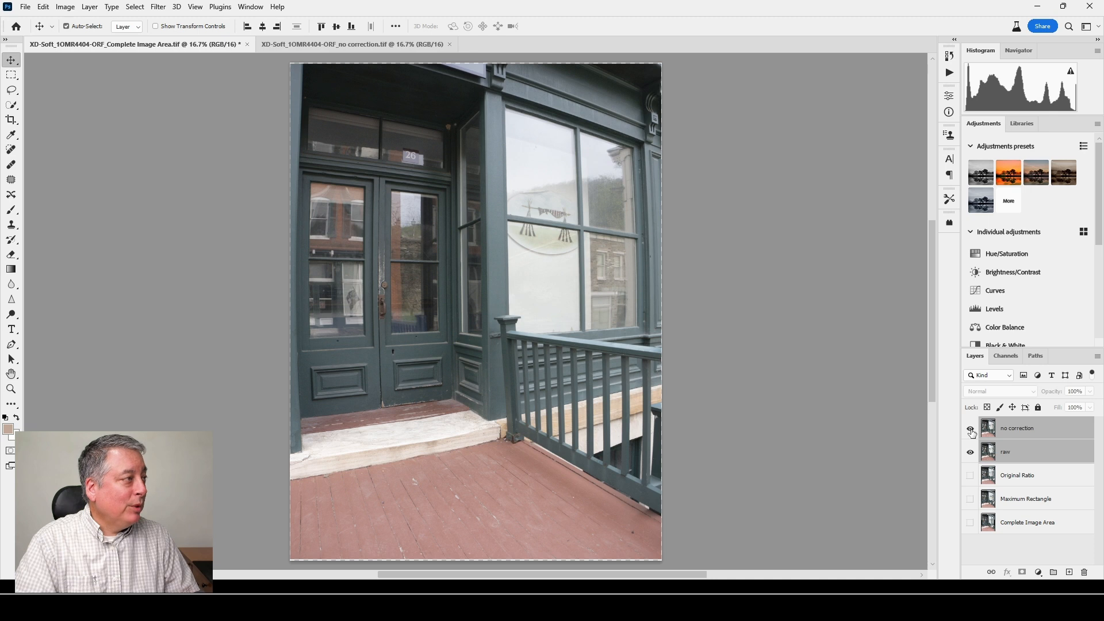
{"action": "left_click", "coordinate": [970, 430]}
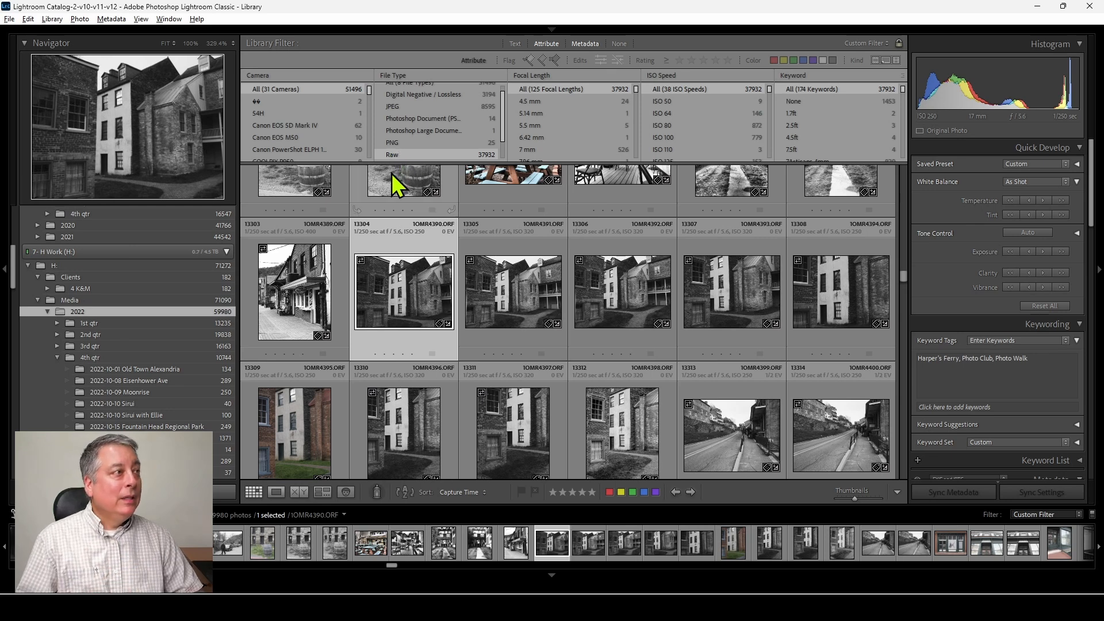
In Lightroom Classic, select the photos 1OMR4391.ORF through 1OMR4394.ORF and send them to Process with DxO PureRAW 3
{"action": "left_click", "coordinate": [520, 315]}
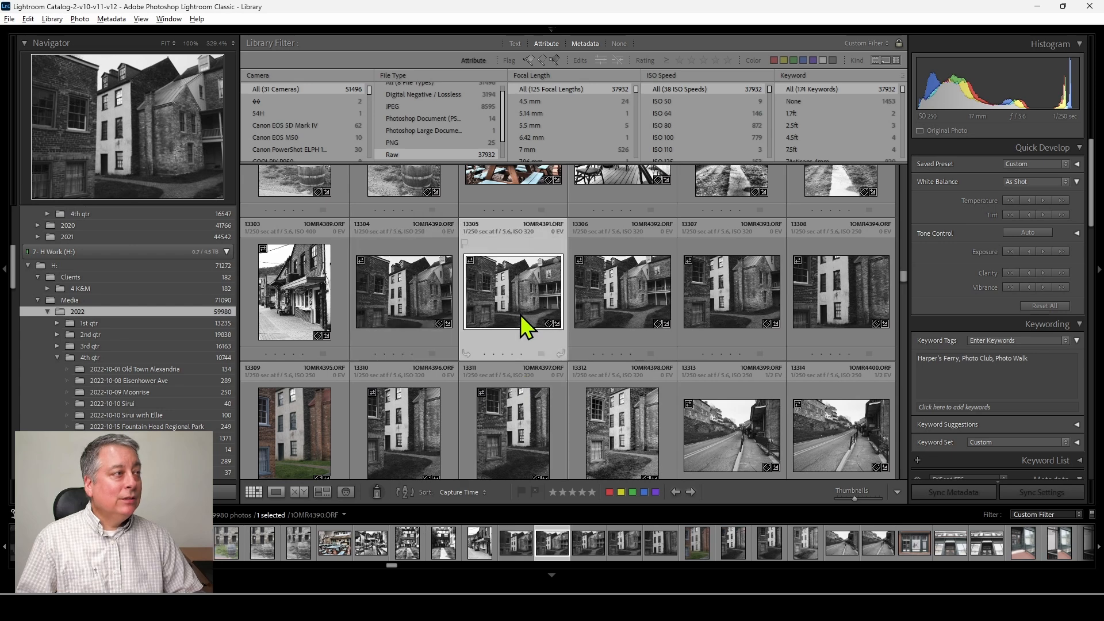
{"action": "left_click", "coordinate": [616, 315], "text": "shift"}
{"action": "left_click", "coordinate": [847, 316], "text": "shift"}
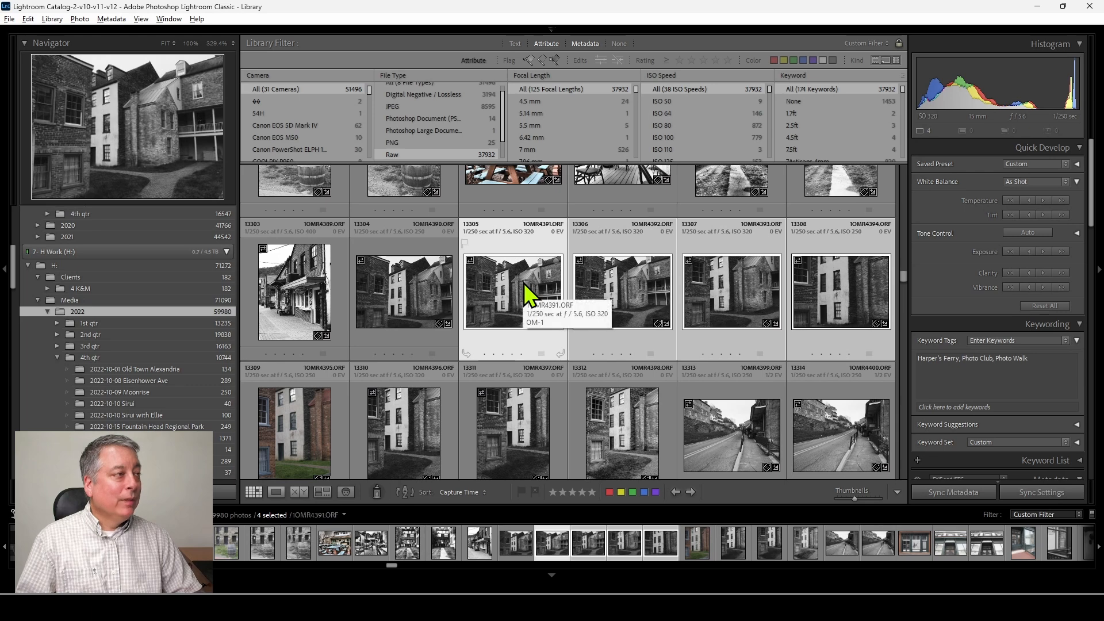
{"action": "left_click", "coordinate": [10, 19]}
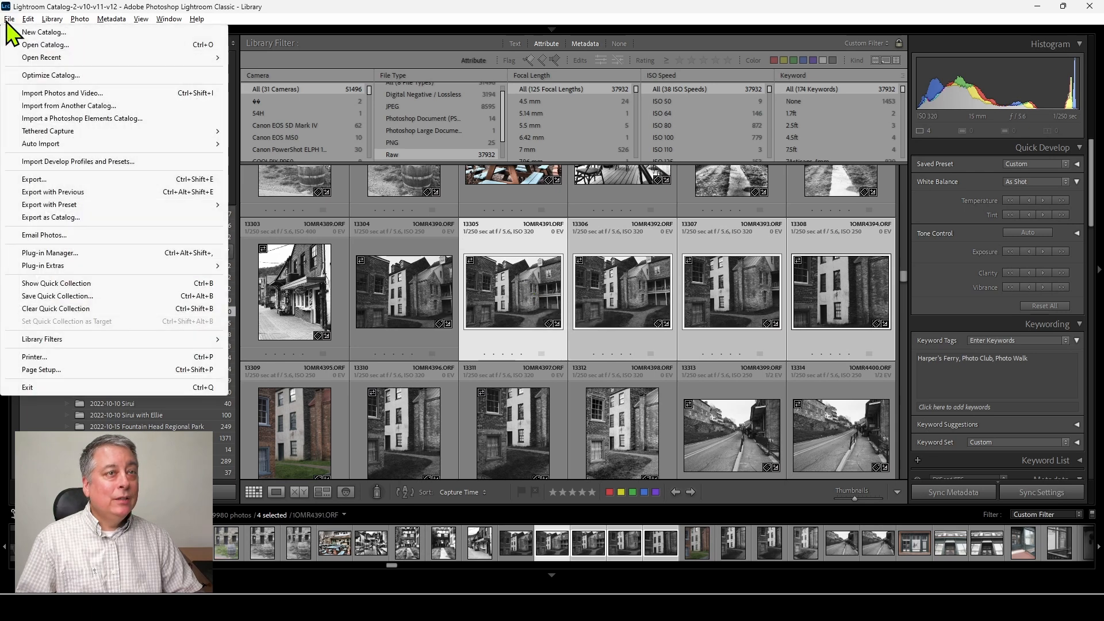
{"action": "mouse_move", "coordinate": [99, 263]}
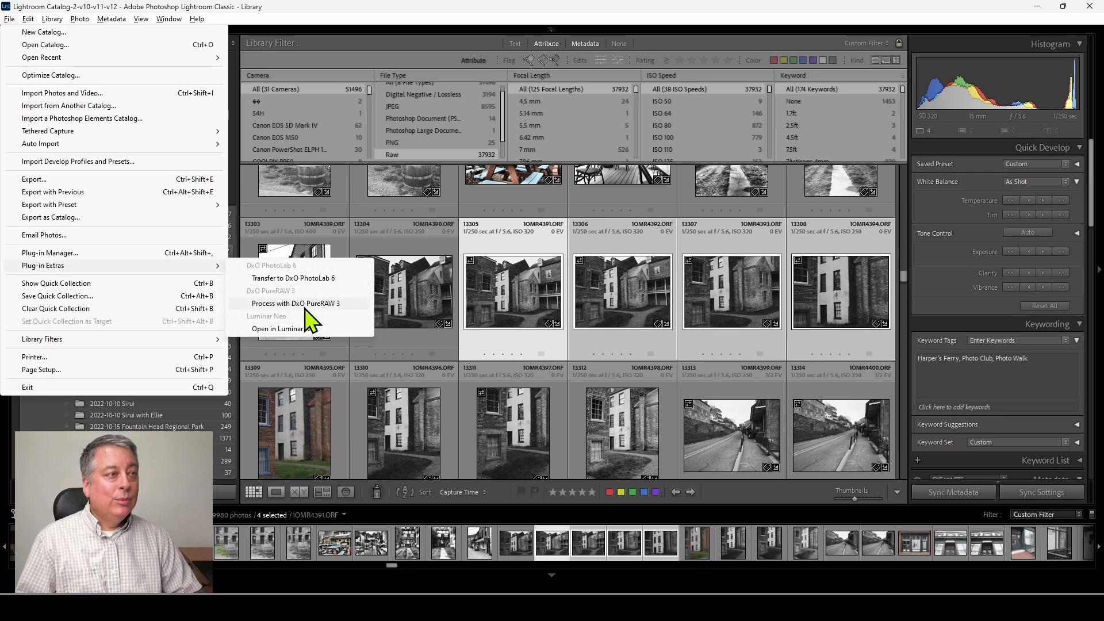
{"action": "left_click", "coordinate": [305, 308]}
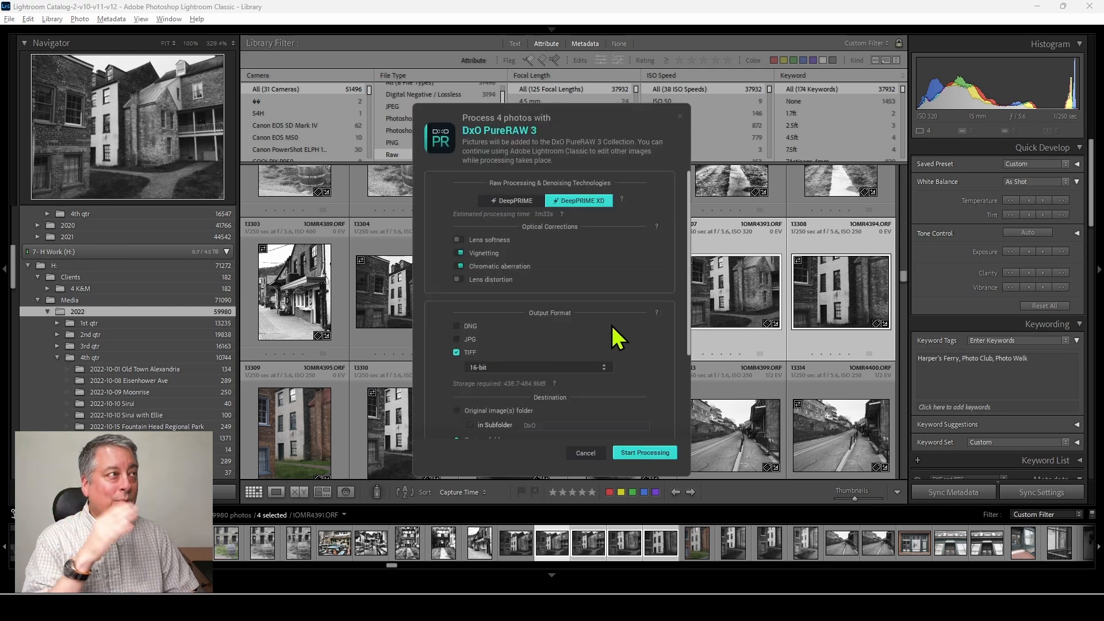
Review the processing options, keep DeepPRIME XD with 16-bit TIFF output, and start processing the four photos
{"action": "scroll", "coordinate": [544, 226], "scroll_direction": "down", "scroll_amount": 3}
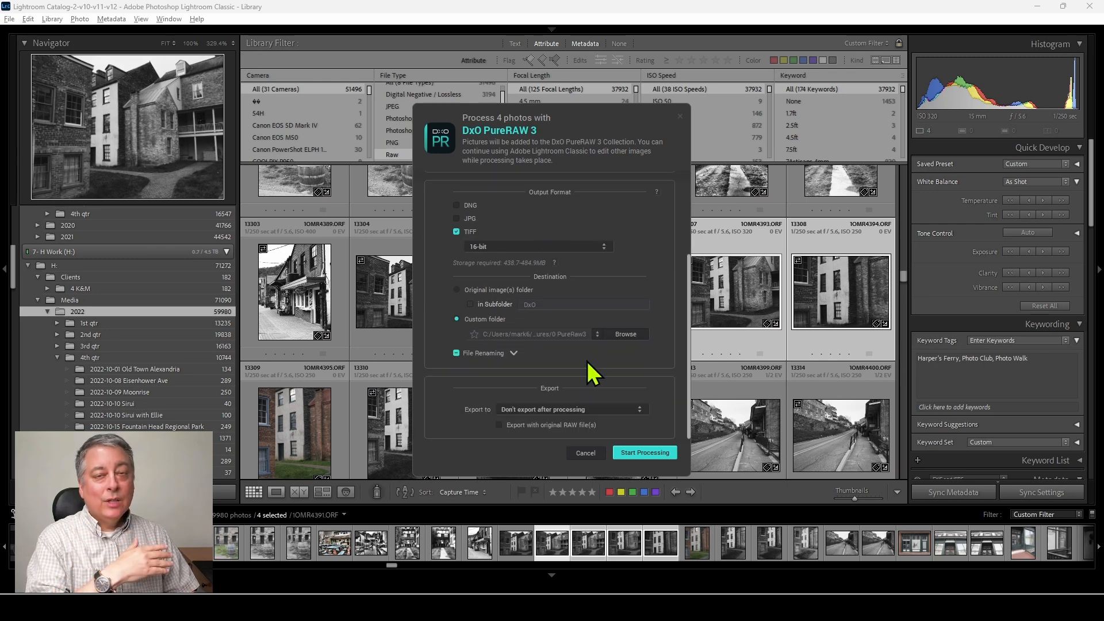
{"action": "scroll", "coordinate": [582, 364], "scroll_direction": "up", "scroll_amount": 3}
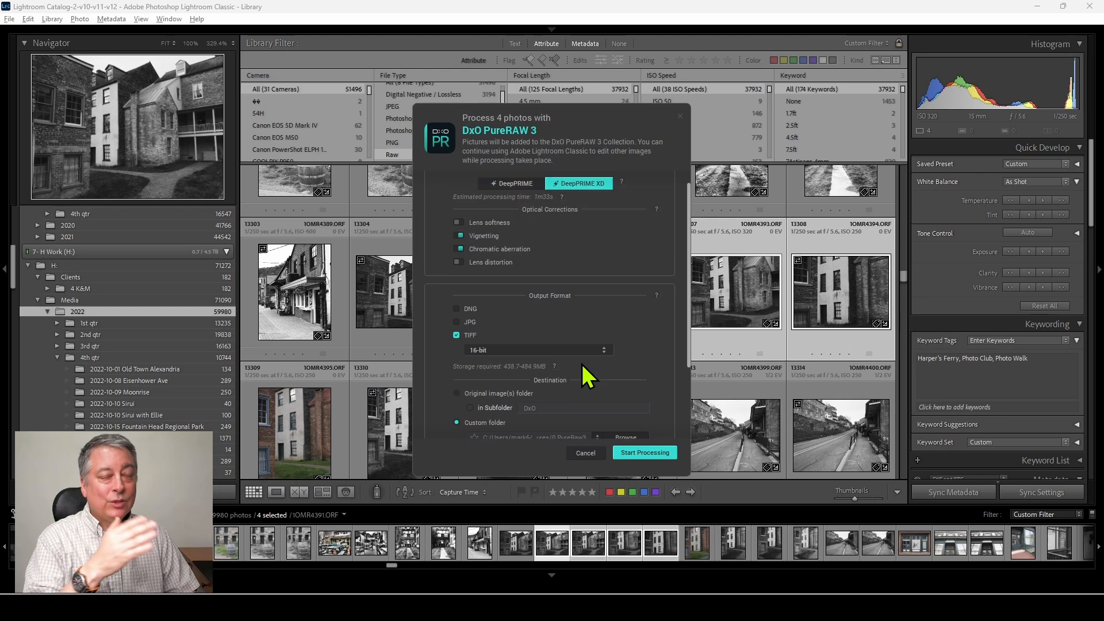
{"action": "scroll", "coordinate": [582, 365], "scroll_direction": "up", "scroll_amount": 2}
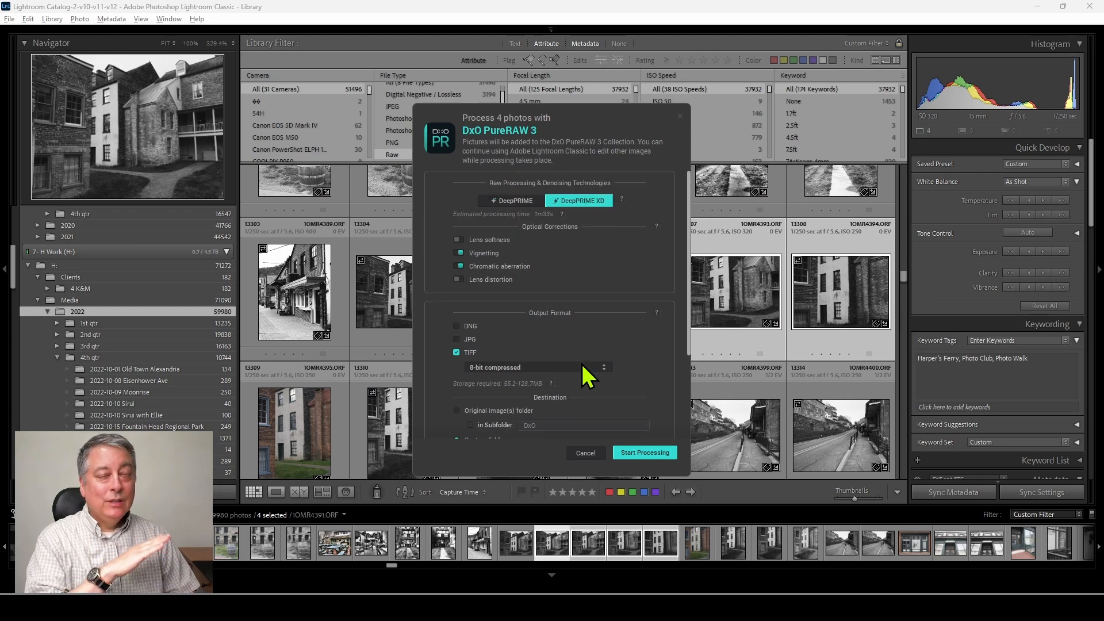
{"action": "scroll", "coordinate": [582, 364], "scroll_direction": "down", "scroll_amount": 1}
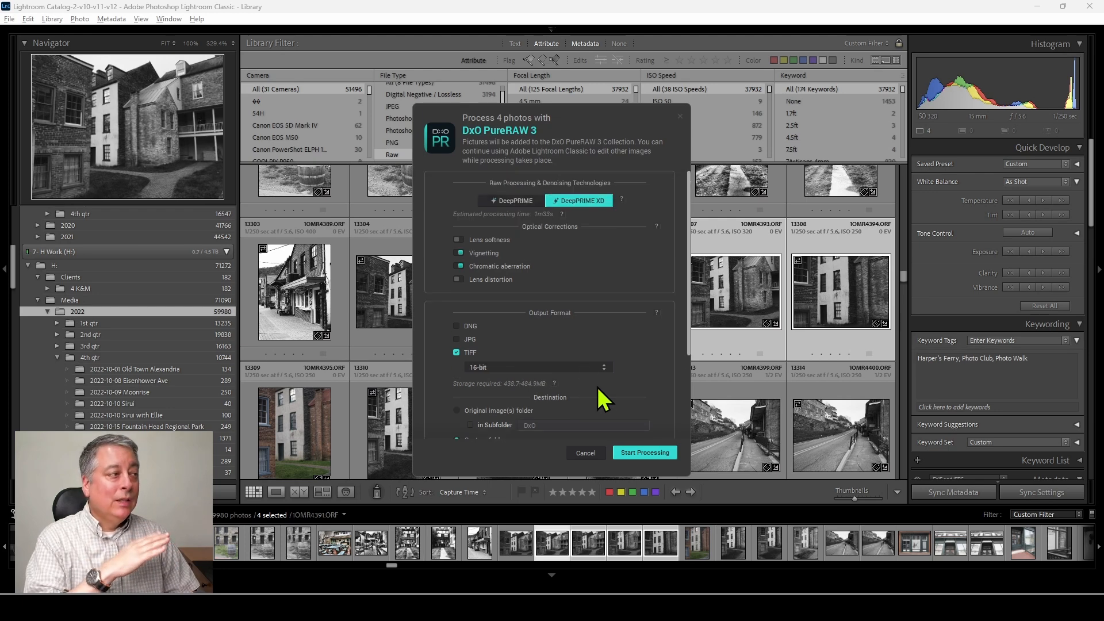
{"action": "left_click", "coordinate": [640, 452]}
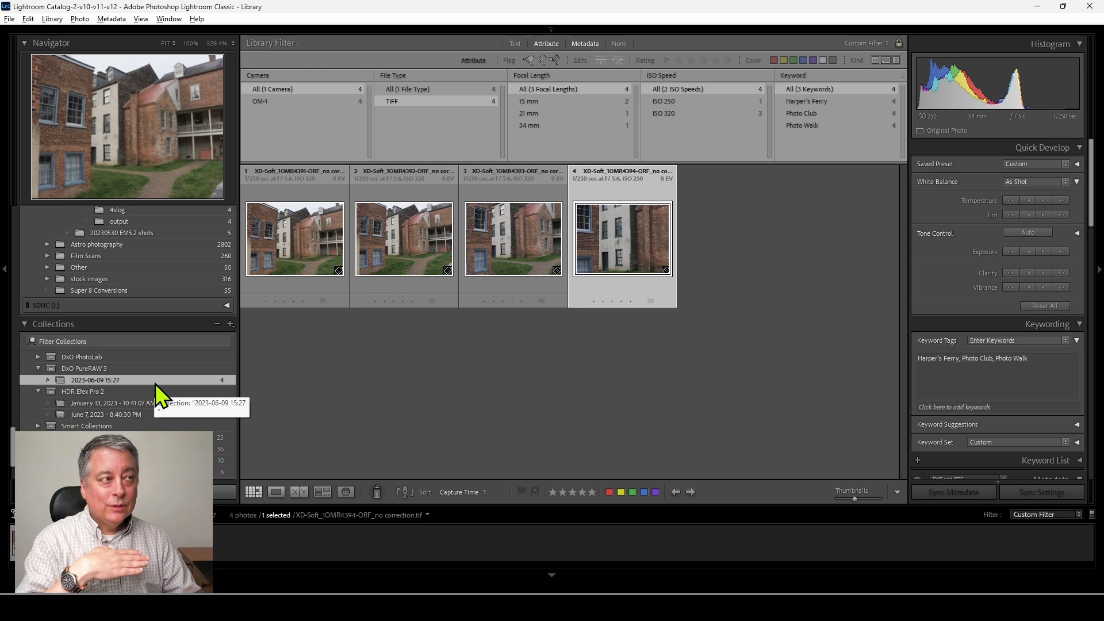
View the processed TIFFs in the DxO PureRAW 3 collection and go to the first one's folder in the library
{"action": "left_click", "coordinate": [540, 253]}
{"action": "left_click", "coordinate": [434, 248]}
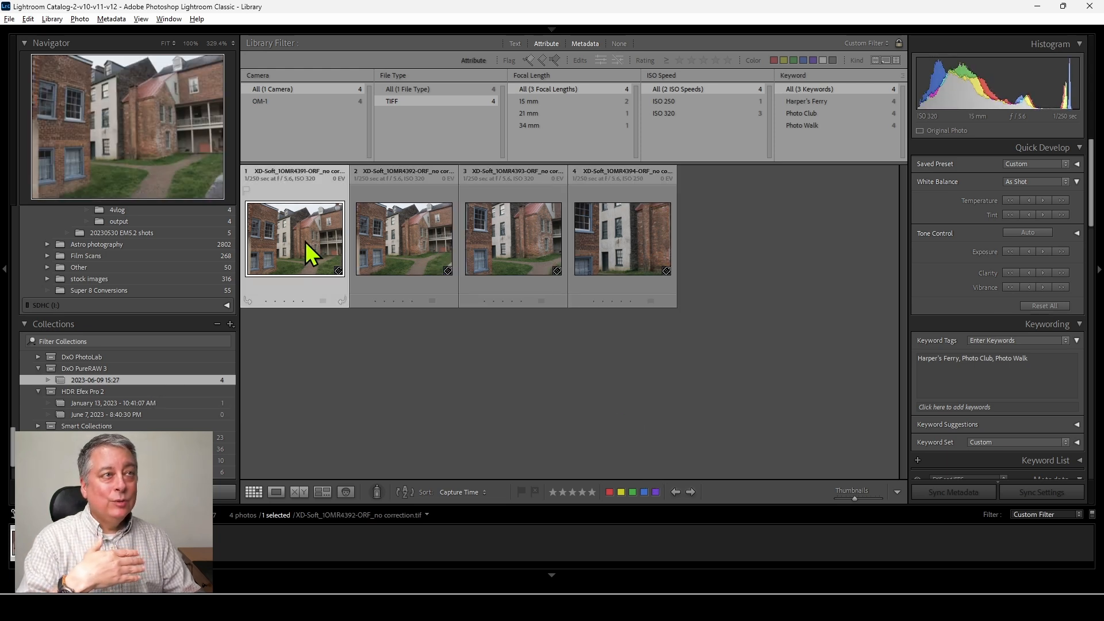
{"action": "left_click", "coordinate": [305, 244]}
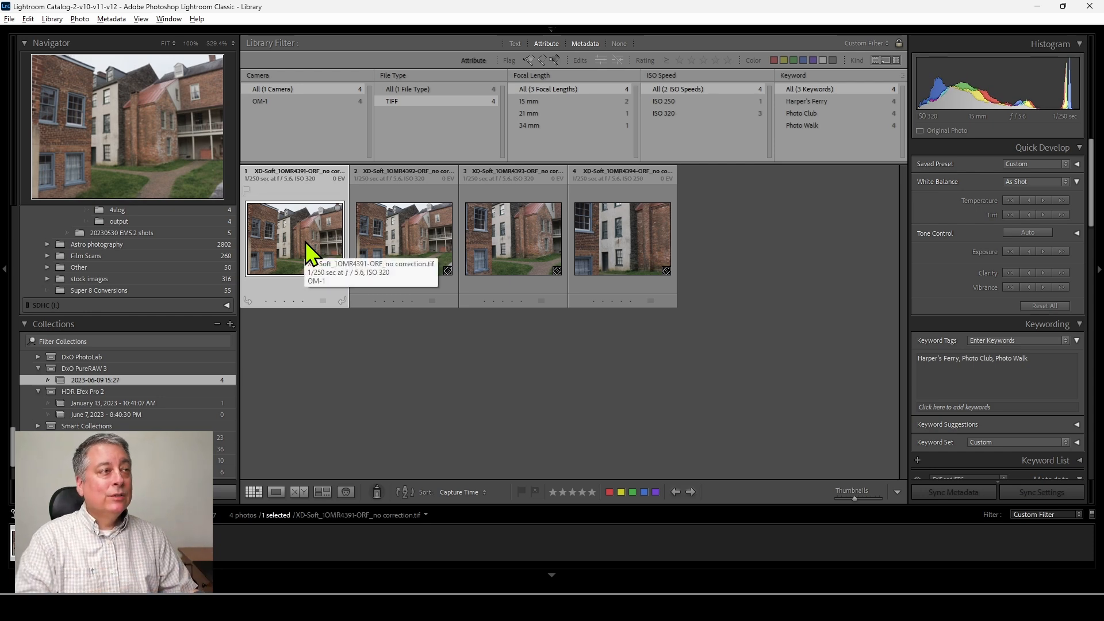
{"action": "right_click", "coordinate": [306, 243]}
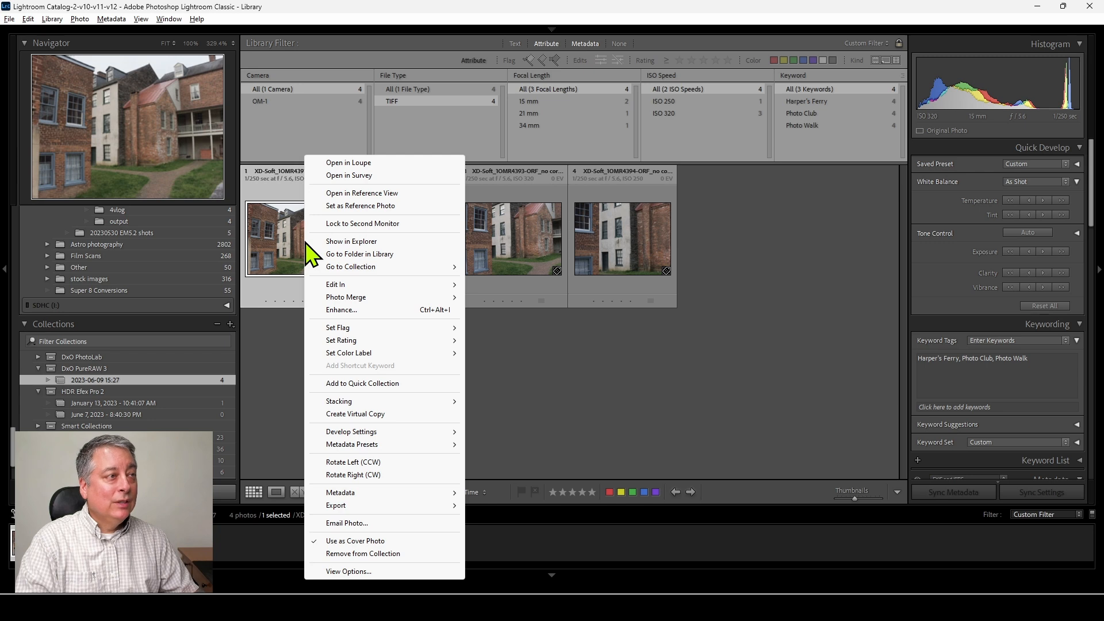
{"action": "left_click", "coordinate": [356, 257]}
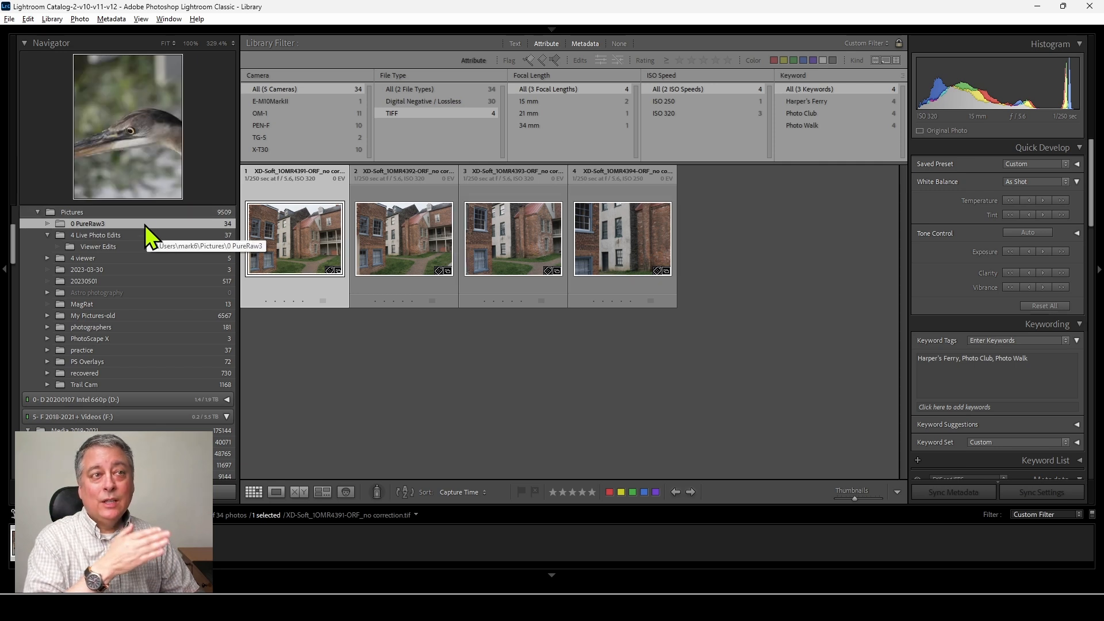
{"action": "left_click", "coordinate": [439, 255]}
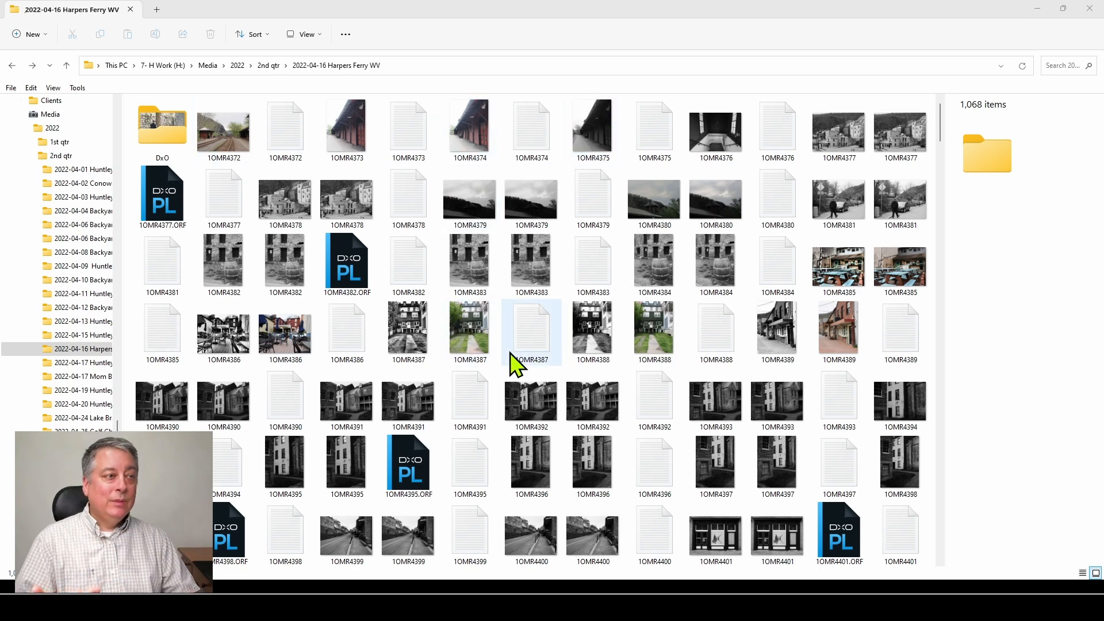
In File Explorer, search the Harpers Ferry WV folder for .orf files and process 1OMR4554 with DxO PureRAW 3 DeepPRIME XD to 16-bit TIFF
{"action": "left_click", "coordinate": [1053, 66]}
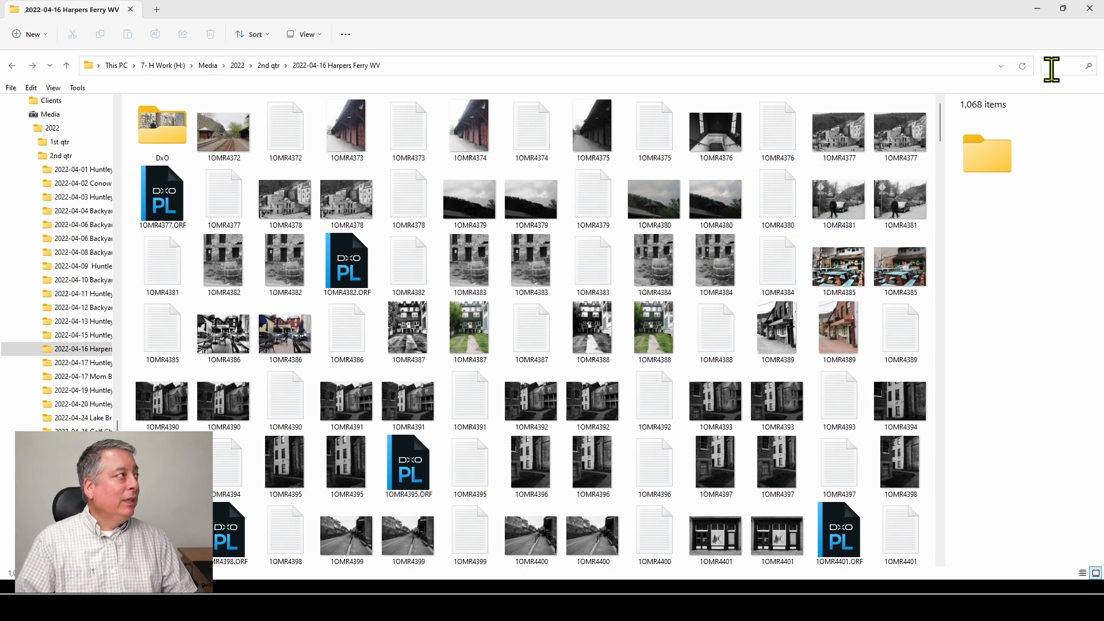
{"action": "type", "text": ".orf"}
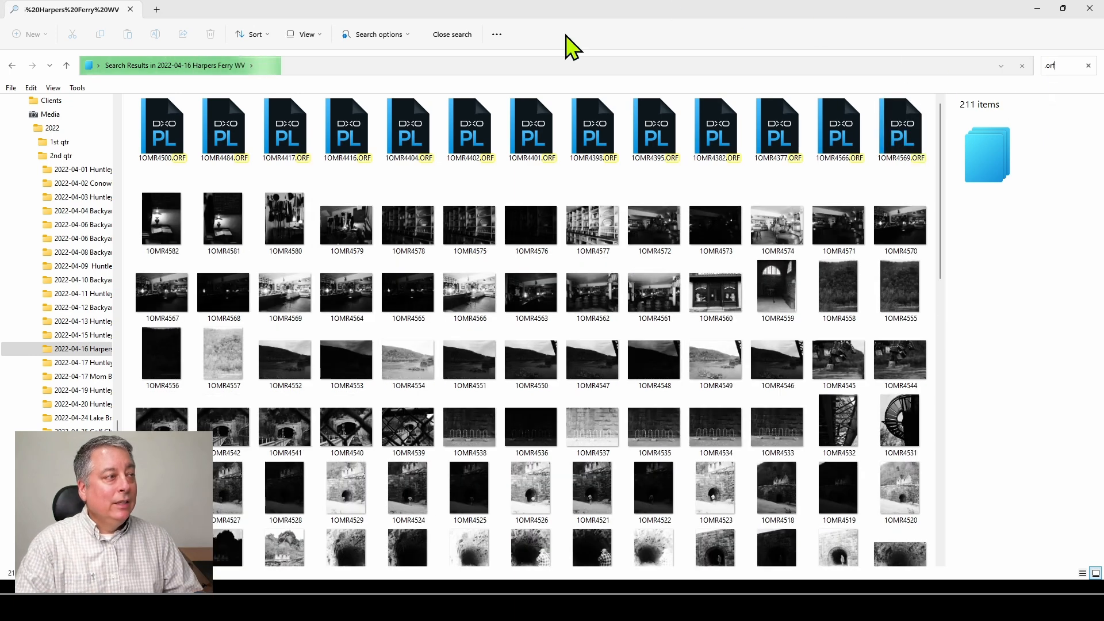
{"action": "left_click", "coordinate": [426, 390]}
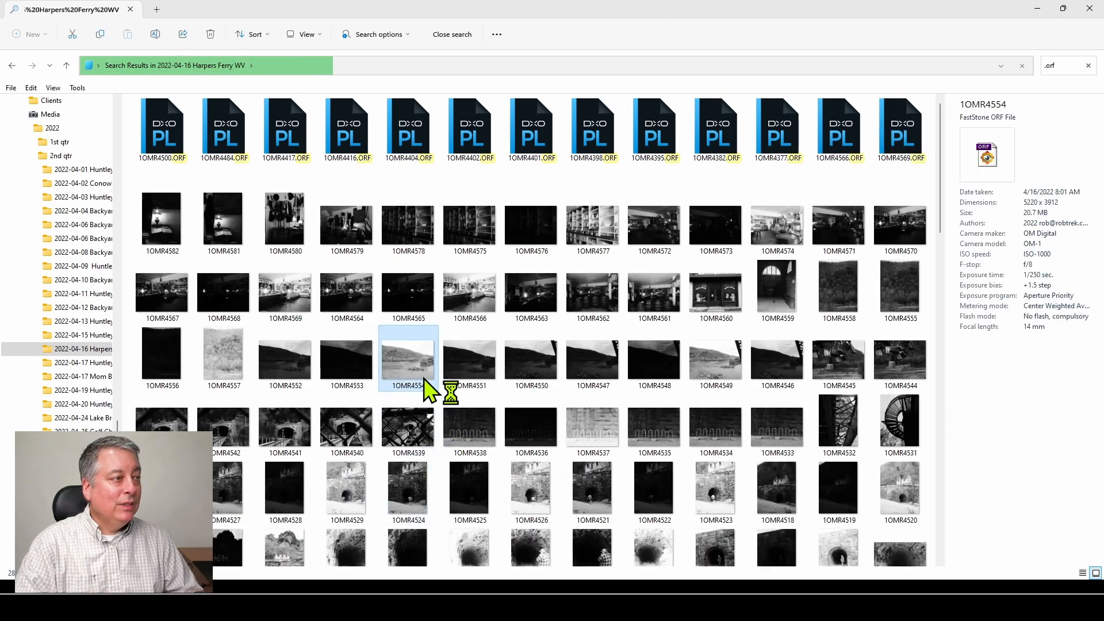
{"action": "right_click", "coordinate": [422, 369]}
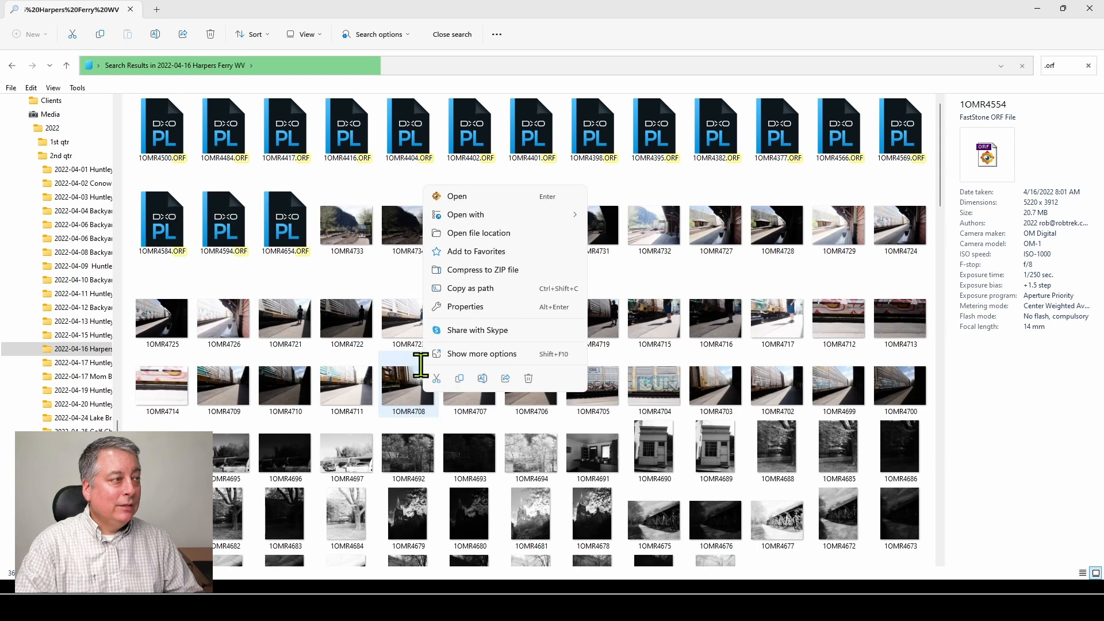
{"action": "left_click", "coordinate": [460, 355]}
{"action": "mouse_move", "coordinate": [587, 157]}
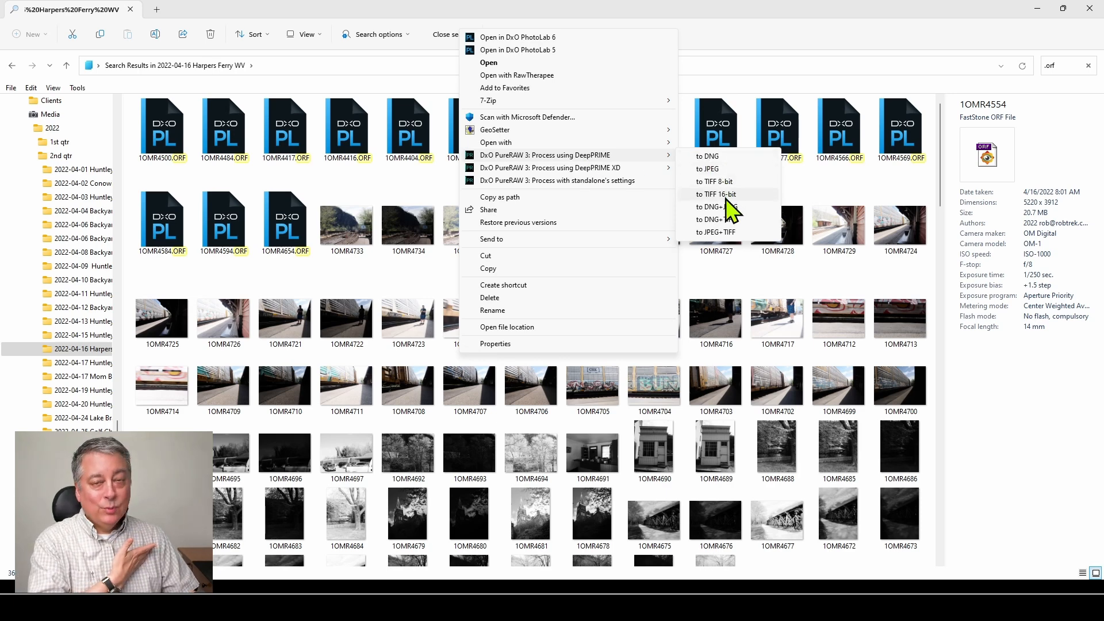
{"action": "mouse_move", "coordinate": [655, 169]}
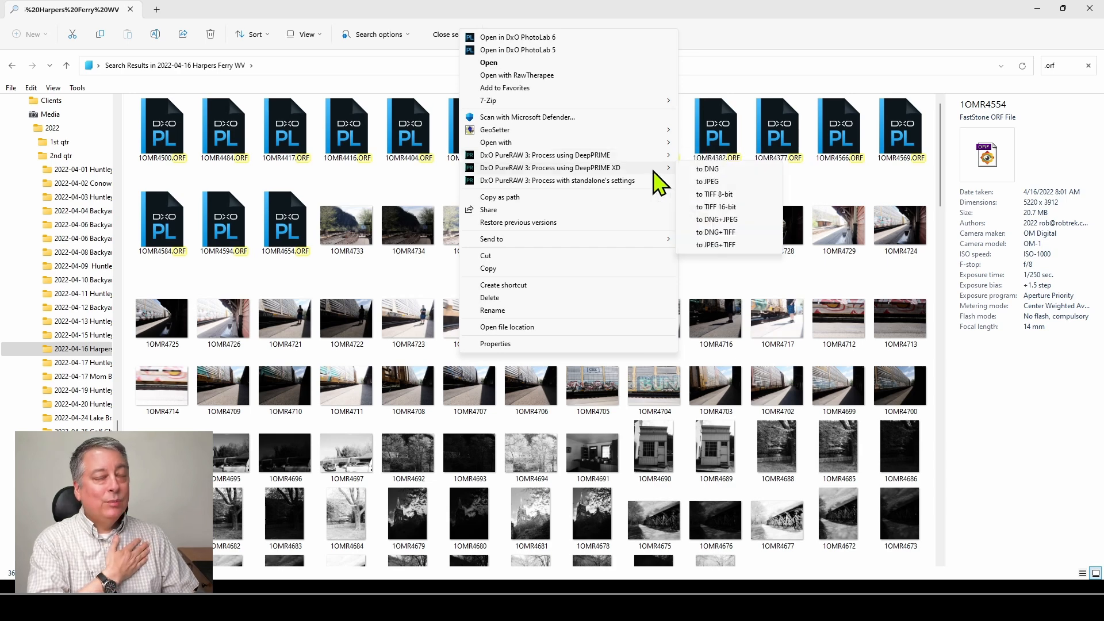
{"action": "left_click", "coordinate": [726, 208]}
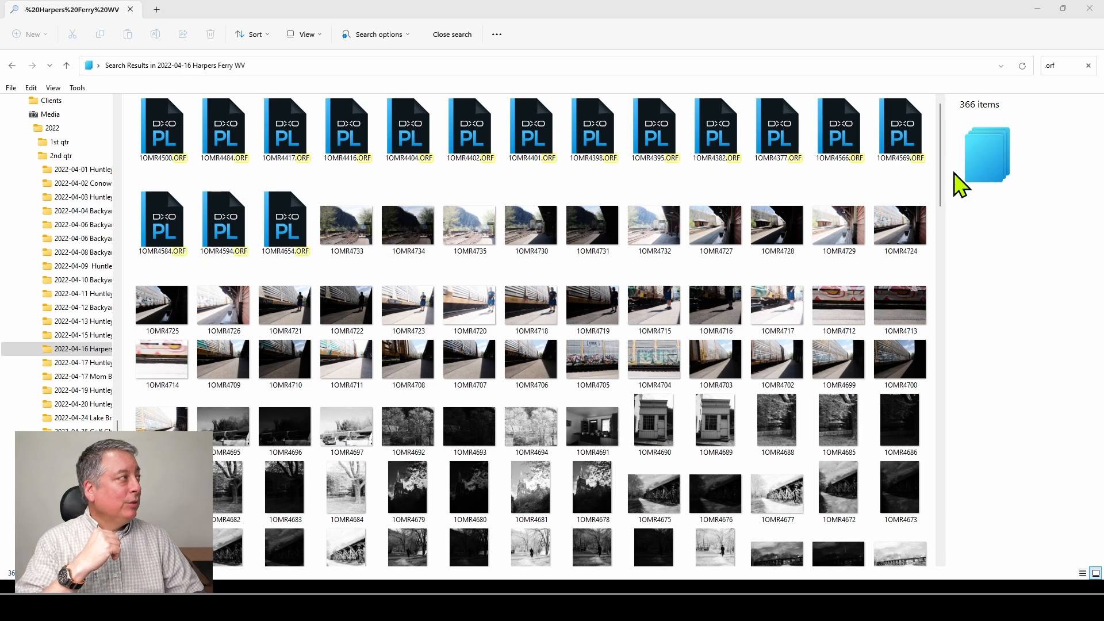
Search the folder for .tif files and examine the details and path of the processed 1OMR4554-ORF_DxO_DeepPRIMEXD file
{"action": "left_click", "coordinate": [1058, 66]}
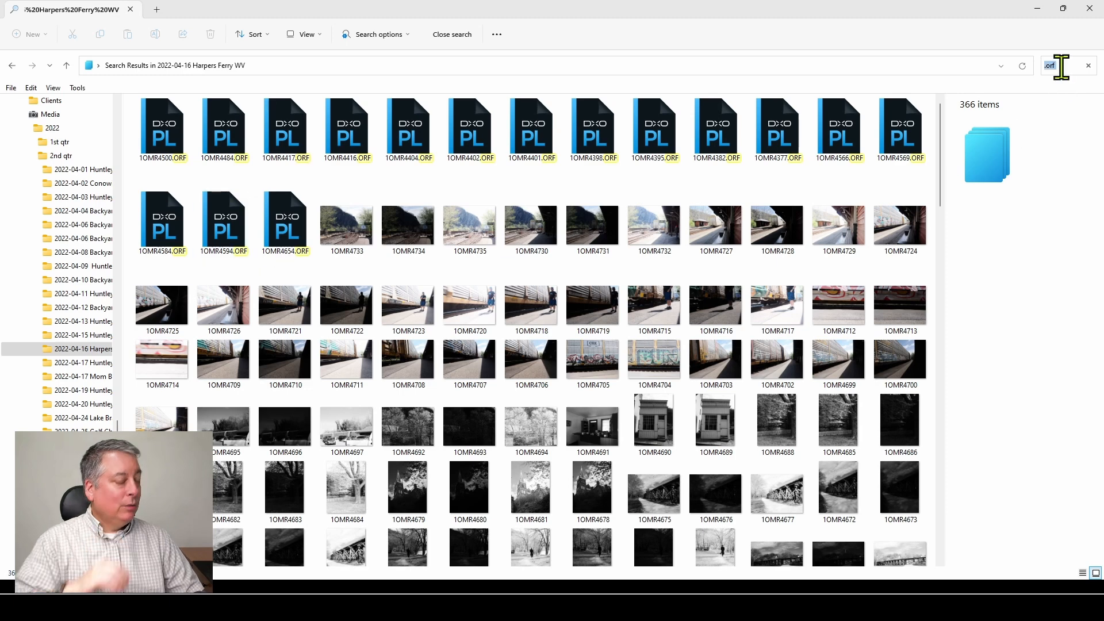
{"action": "type", "text": ".tif"}
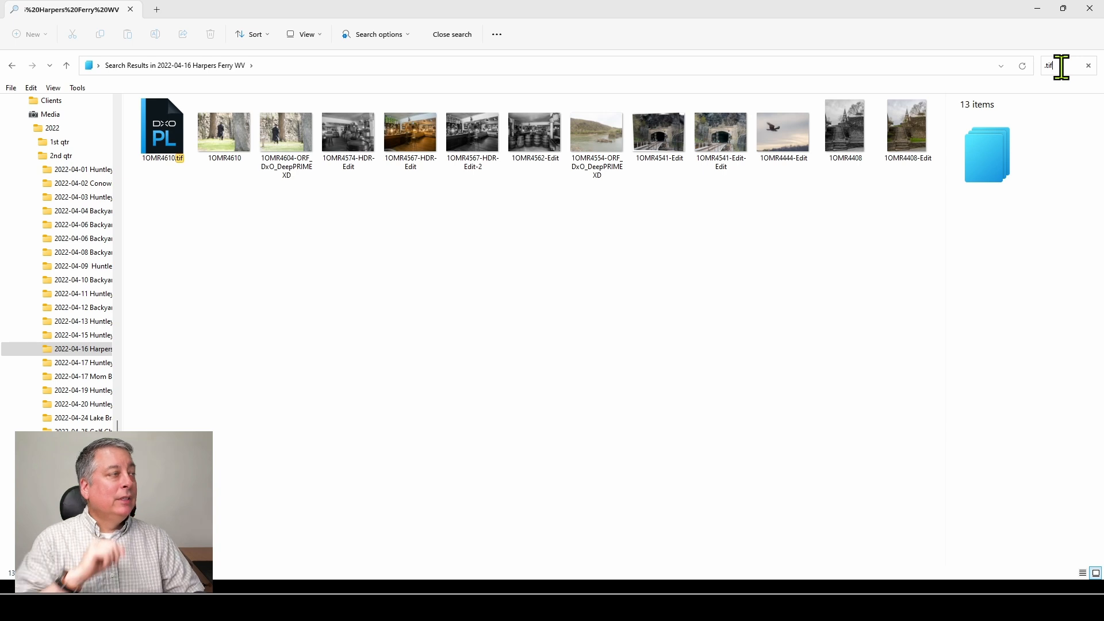
{"action": "left_click", "coordinate": [598, 172]}
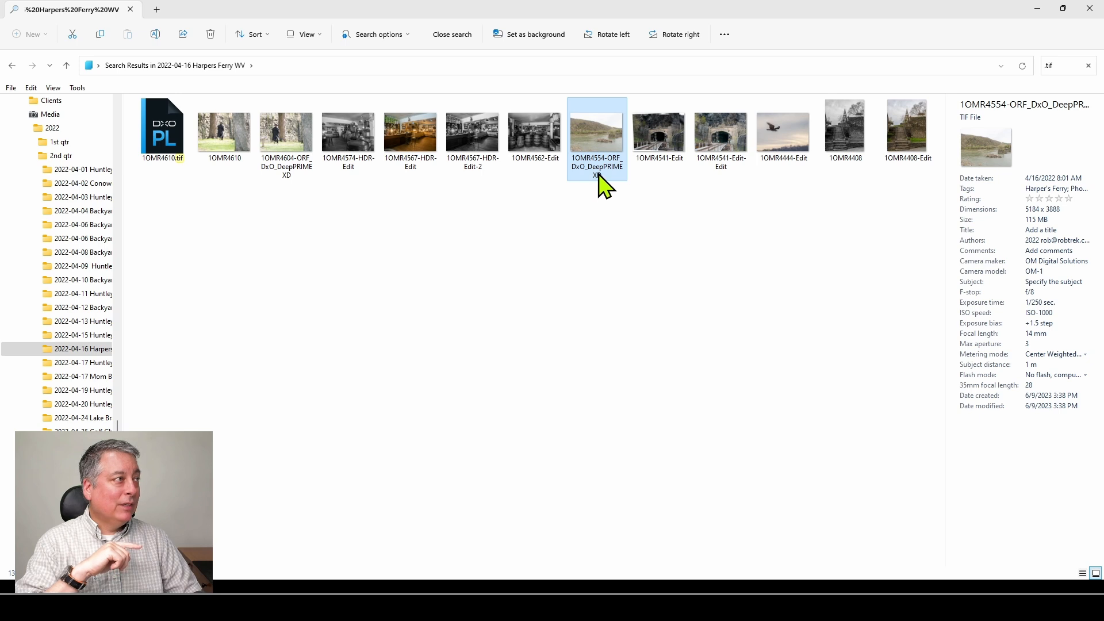
{"action": "mouse_move", "coordinate": [598, 180]}
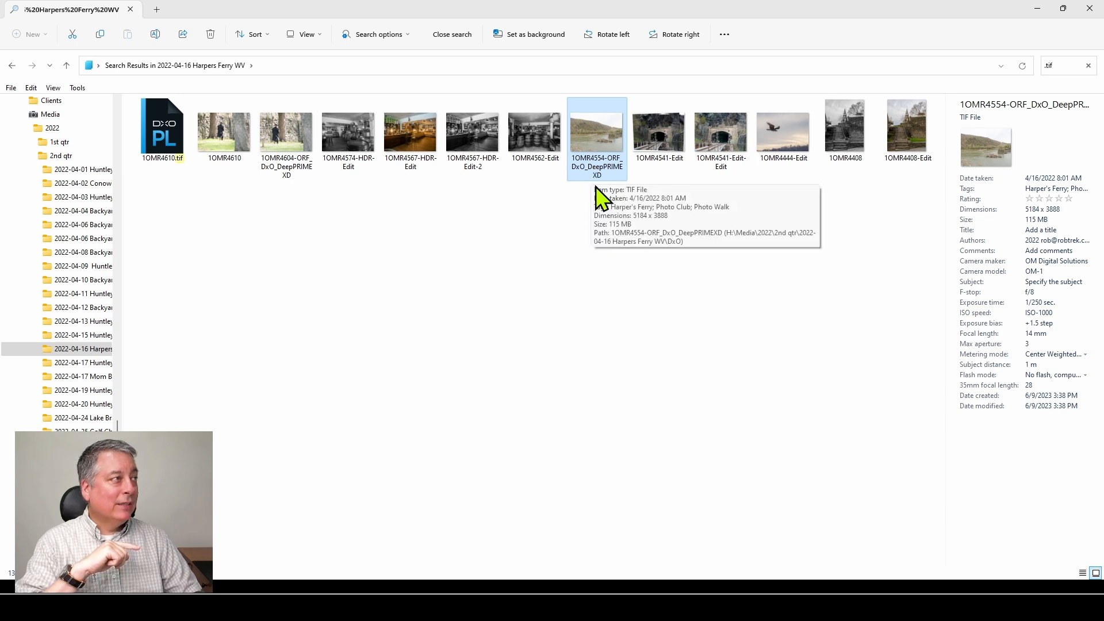
{"action": "left_click", "coordinate": [563, 236]}
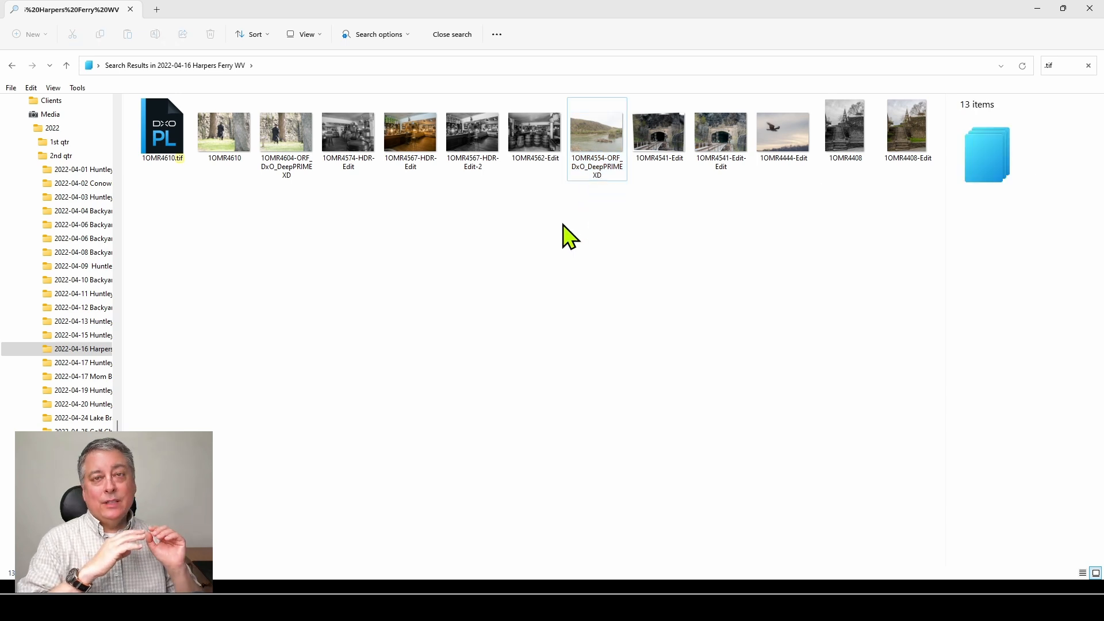